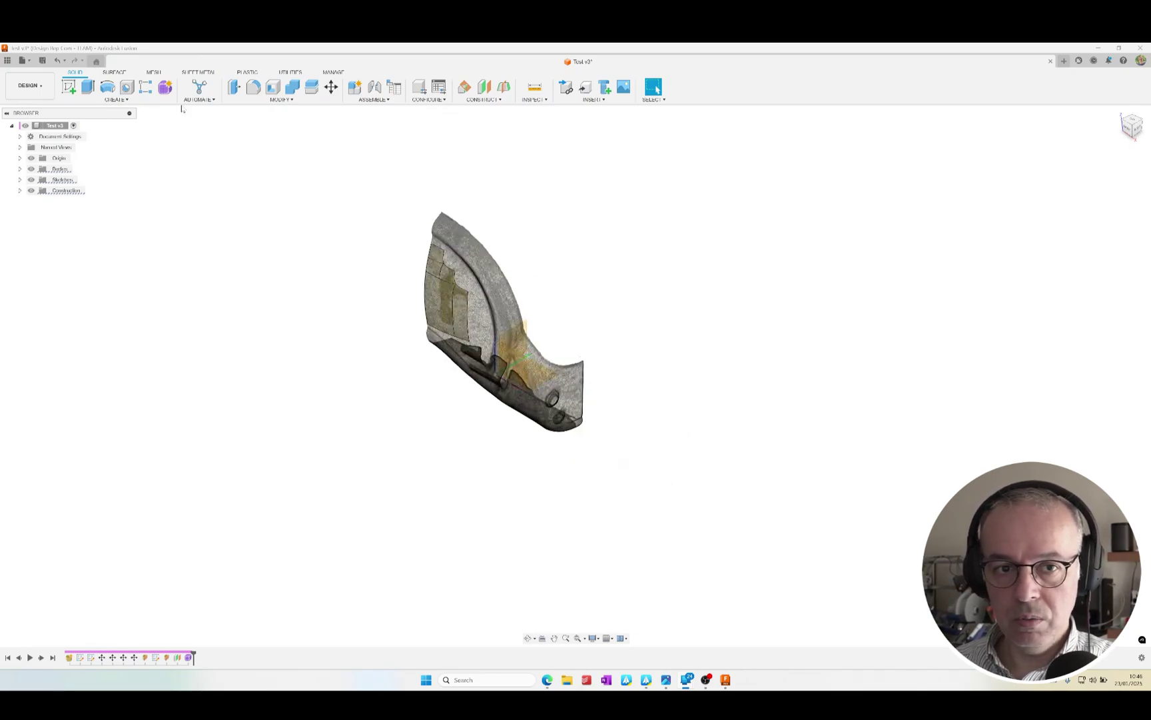
Delete the existing patch form, the last feature in the design history.
shift+middle_drag(401, 377, 434, 345)
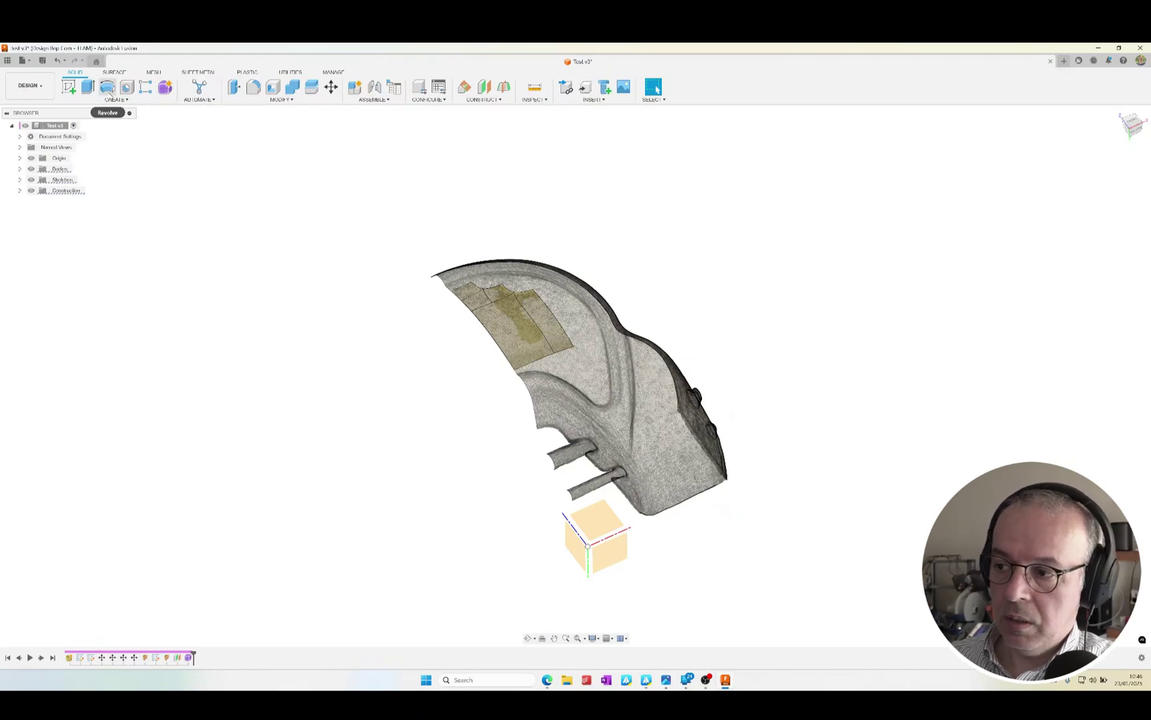
click(188, 657)
key(Delete)
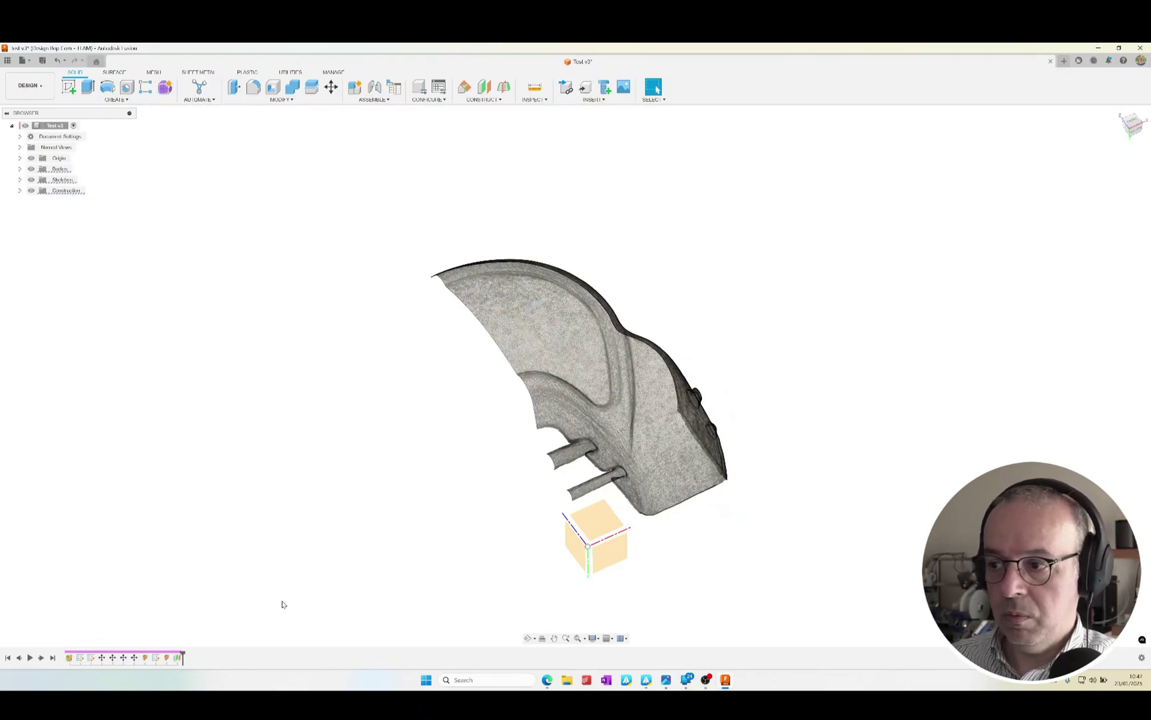
Create a construction plane offset 42 mm from the XZ plane, towards the upper part of the scanned mesh.
scroll(388, 457, up, 5)
scroll(388, 458, up, 4)
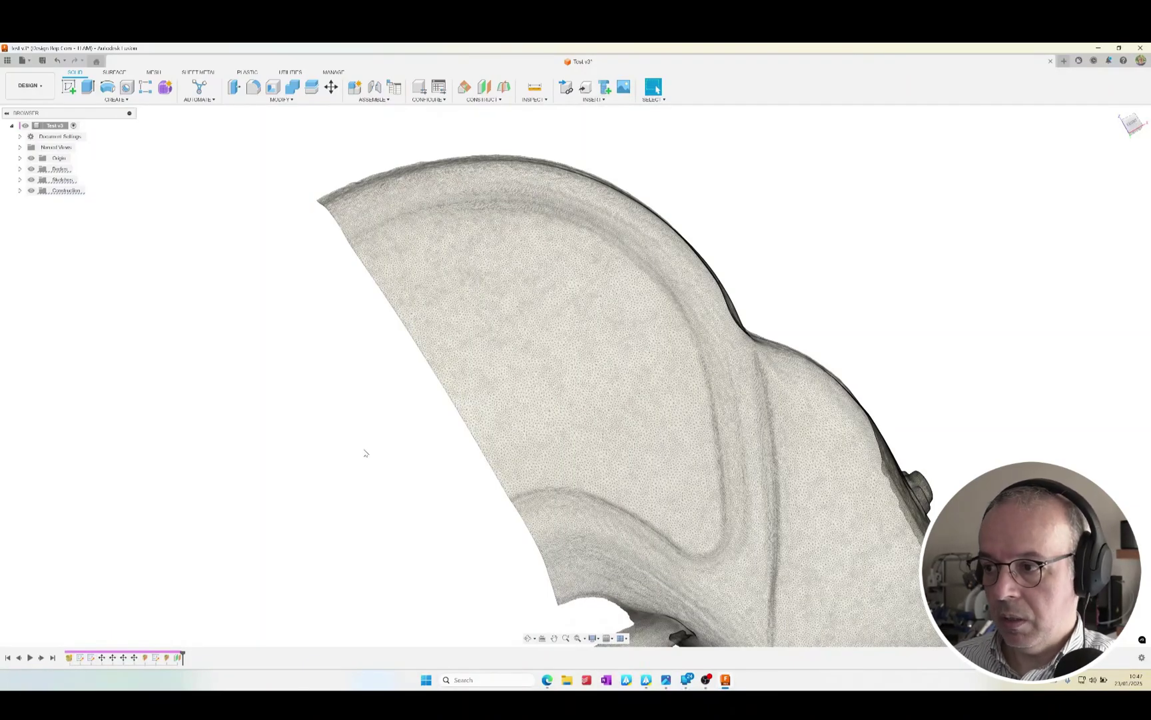
shift+middle_drag(366, 453, 368, 434)
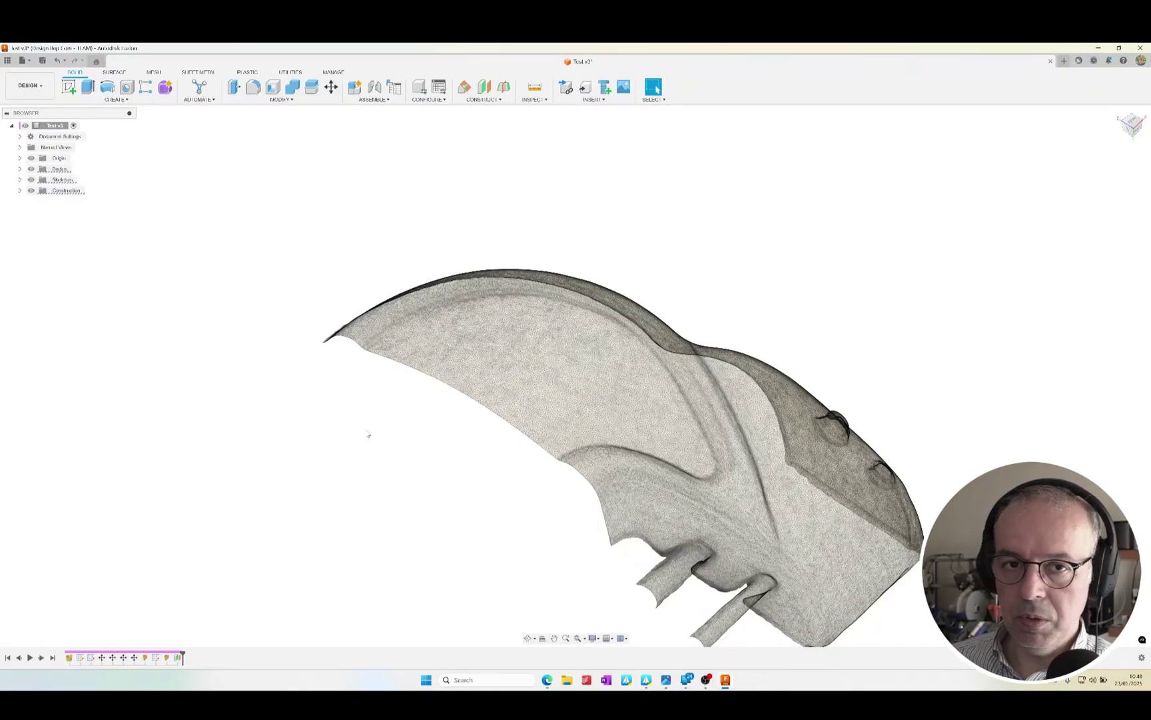
shift+middle_drag(367, 433, 632, 553)
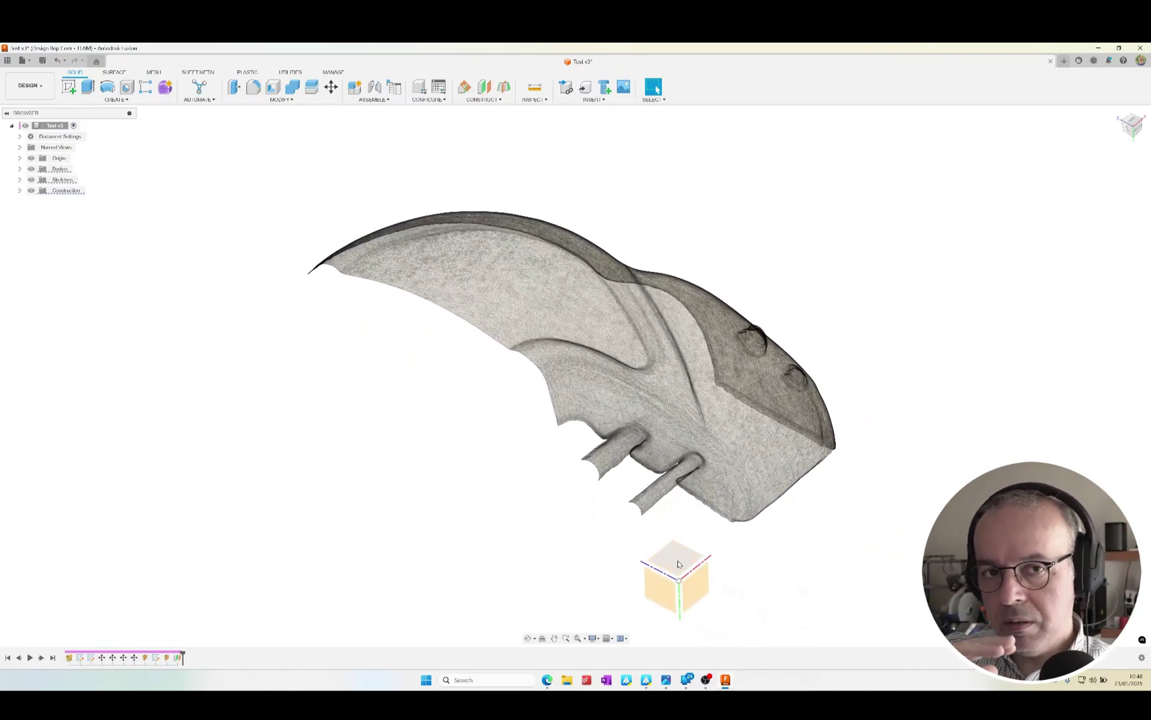
click(678, 562)
shift+middle_drag(458, 274, 581, 368)
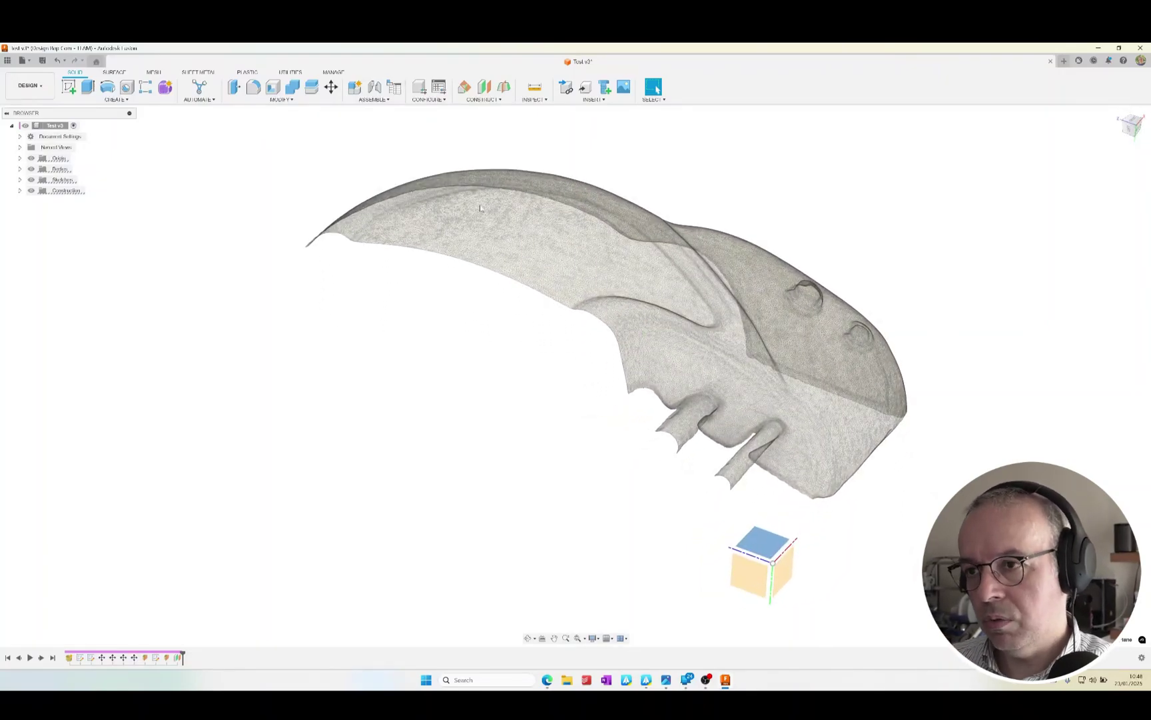
shift+middle_drag(549, 242, 748, 537)
click(748, 537)
click(484, 86)
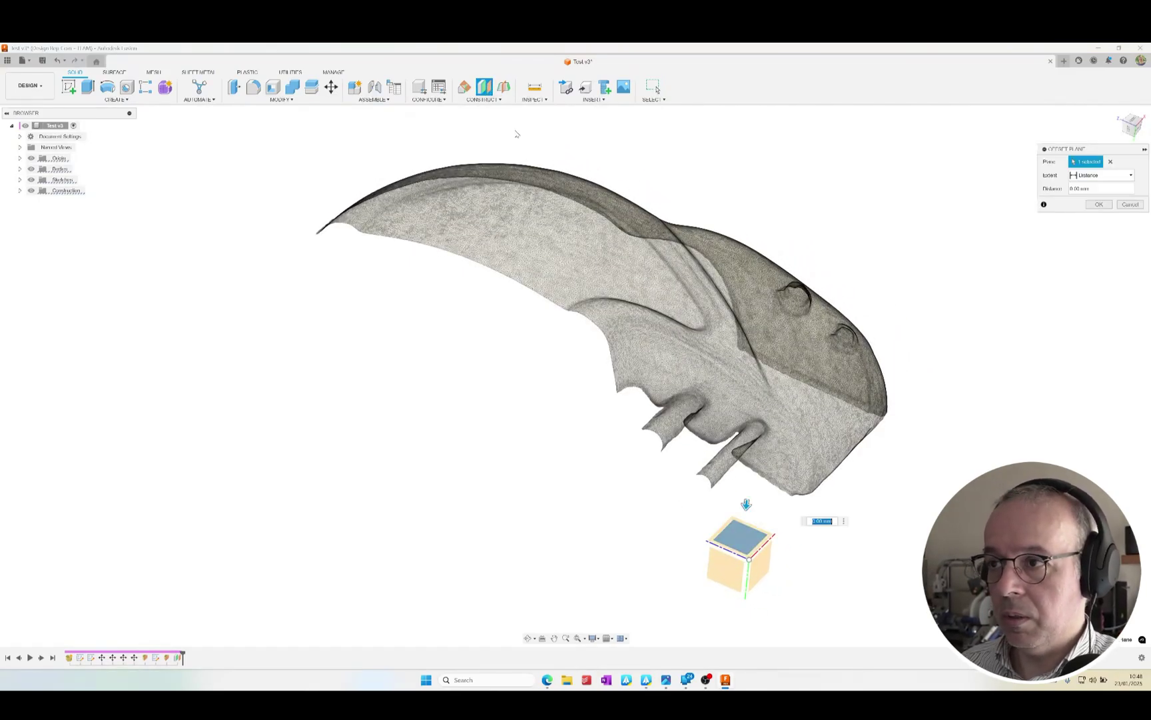
click(1140, 131)
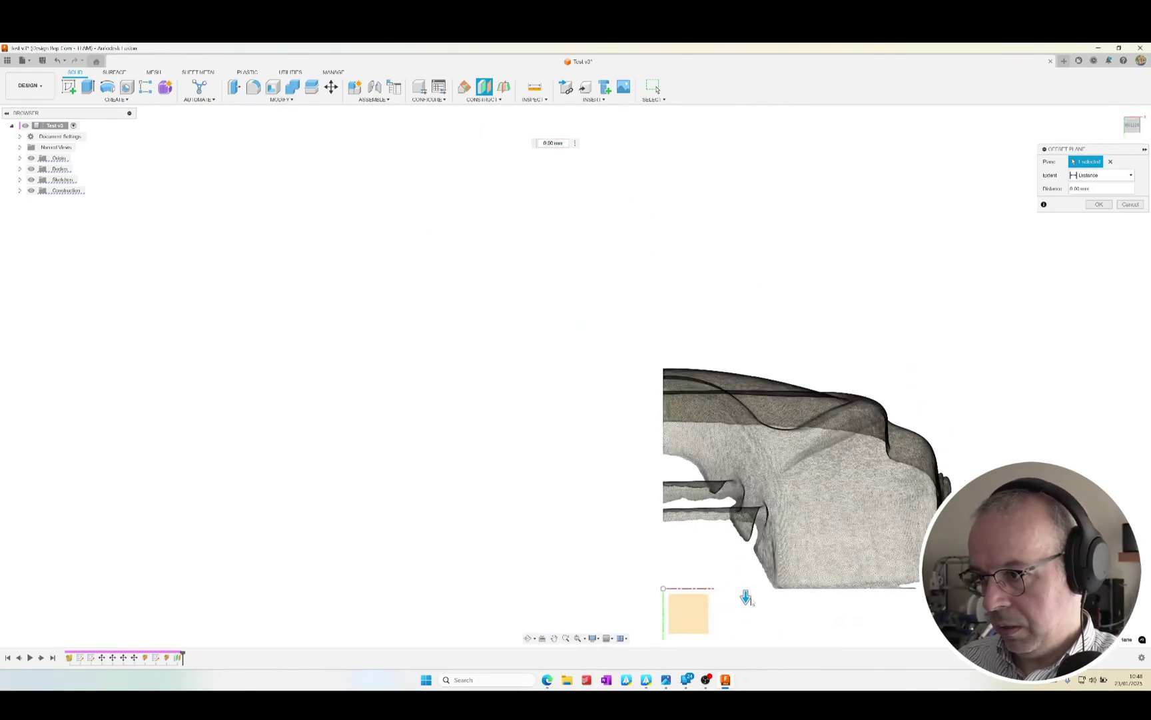
drag(745, 598, 718, 371)
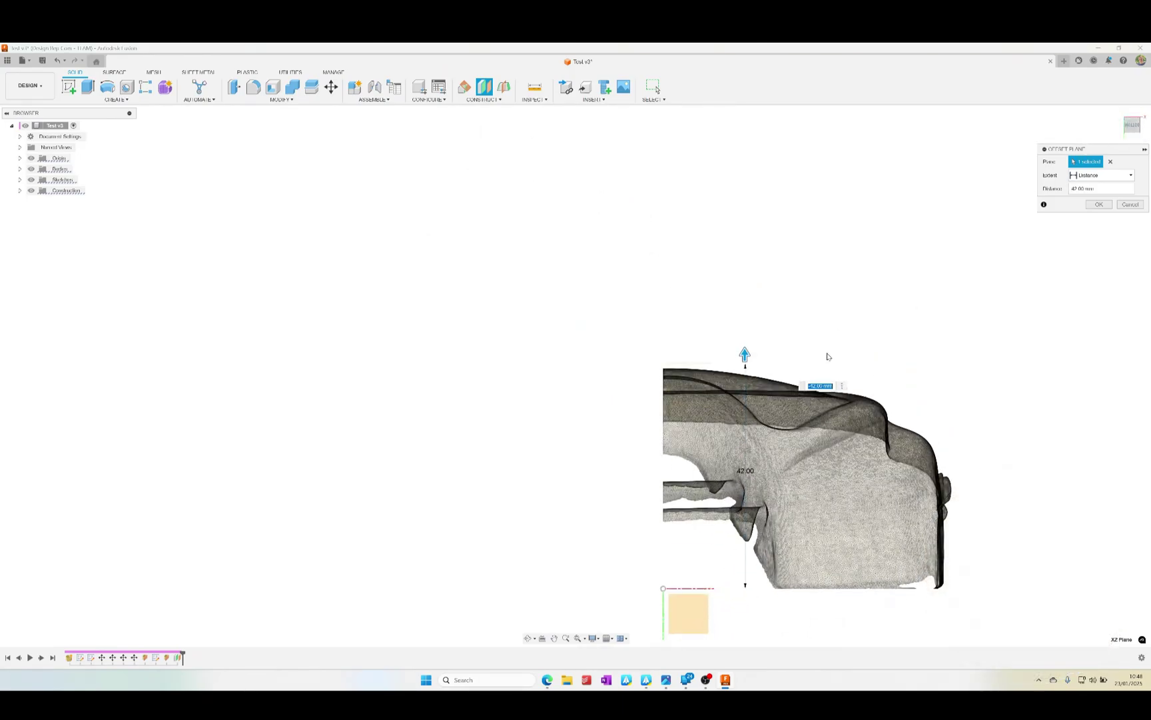
click(1098, 205)
Start a form and draw a two-point T-Spline plane about 57.7 by 35.3 mm on the offset plane, from the mesh's straight cut edge.
shift+middle_drag(810, 296, 450, 316)
click(393, 303)
click(162, 96)
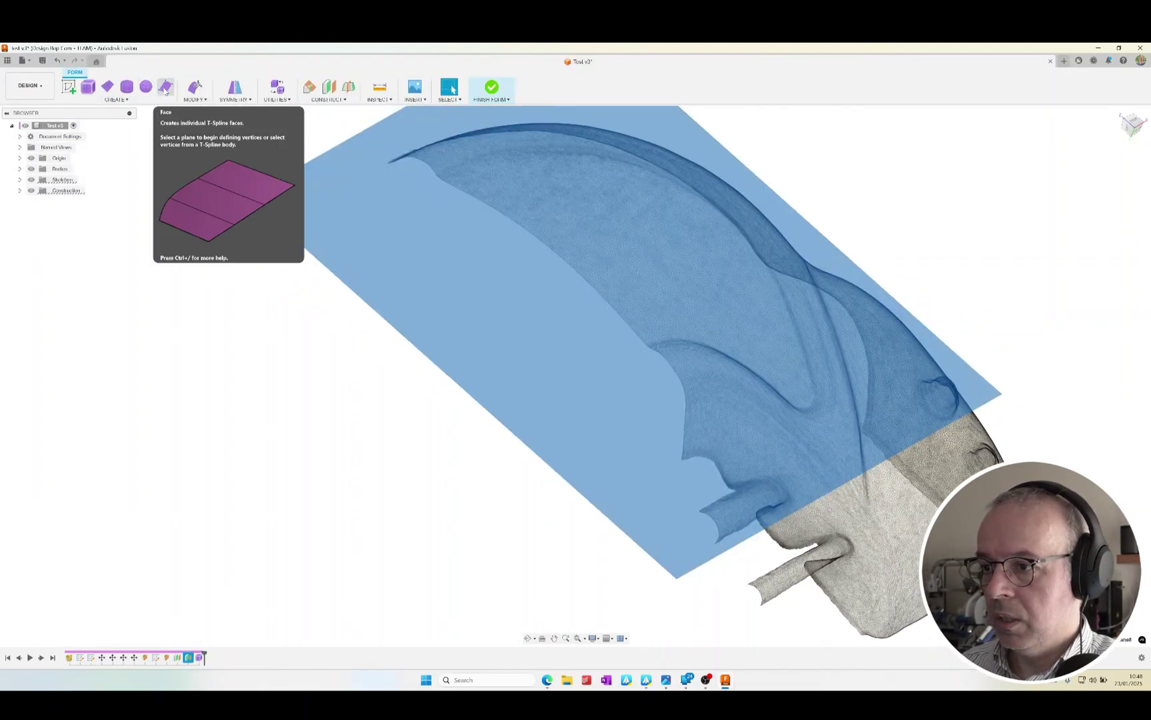
click(111, 90)
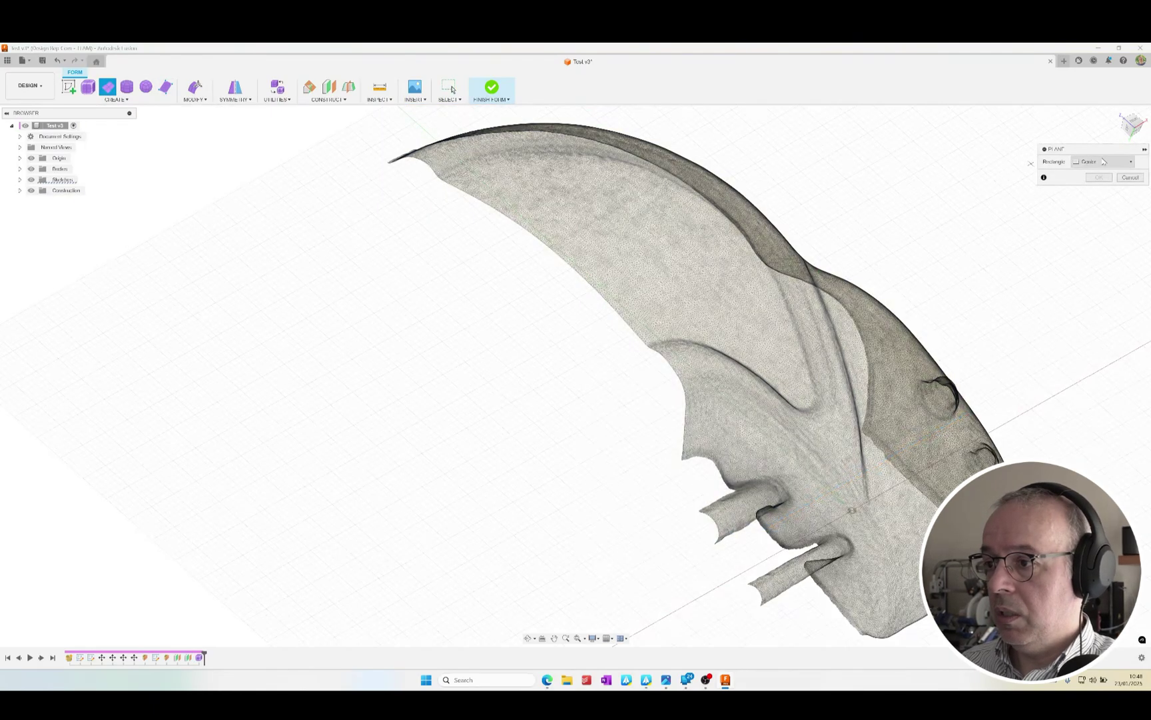
click(1098, 162)
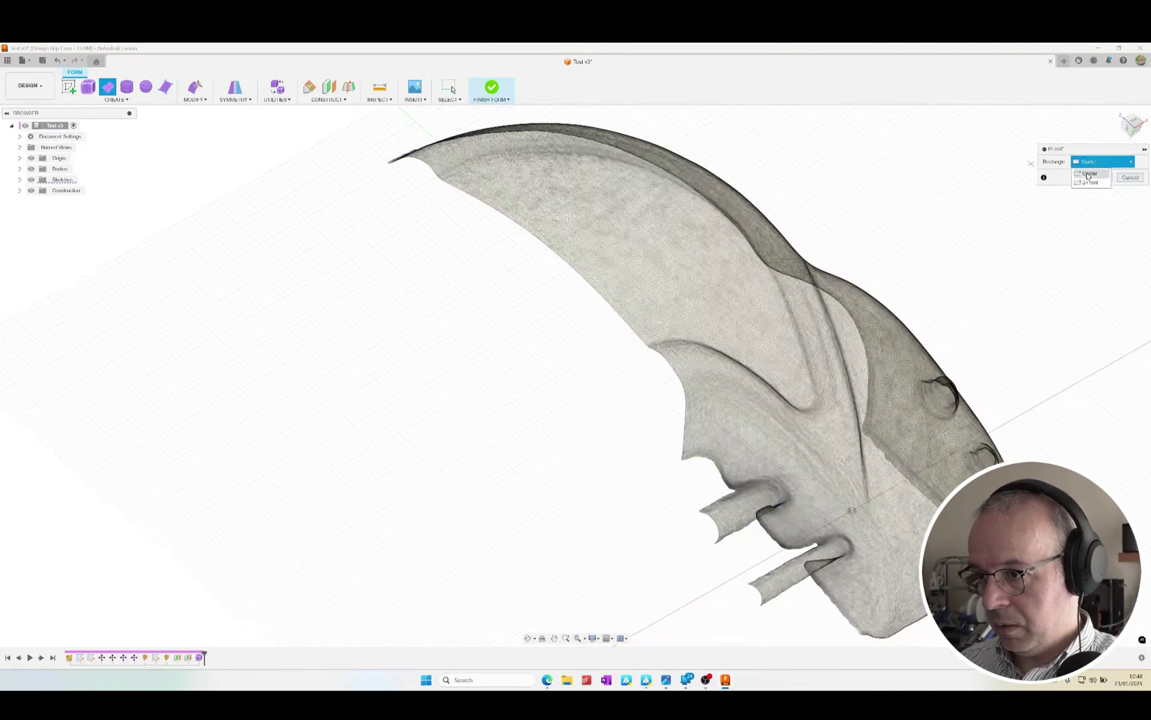
click(1090, 182)
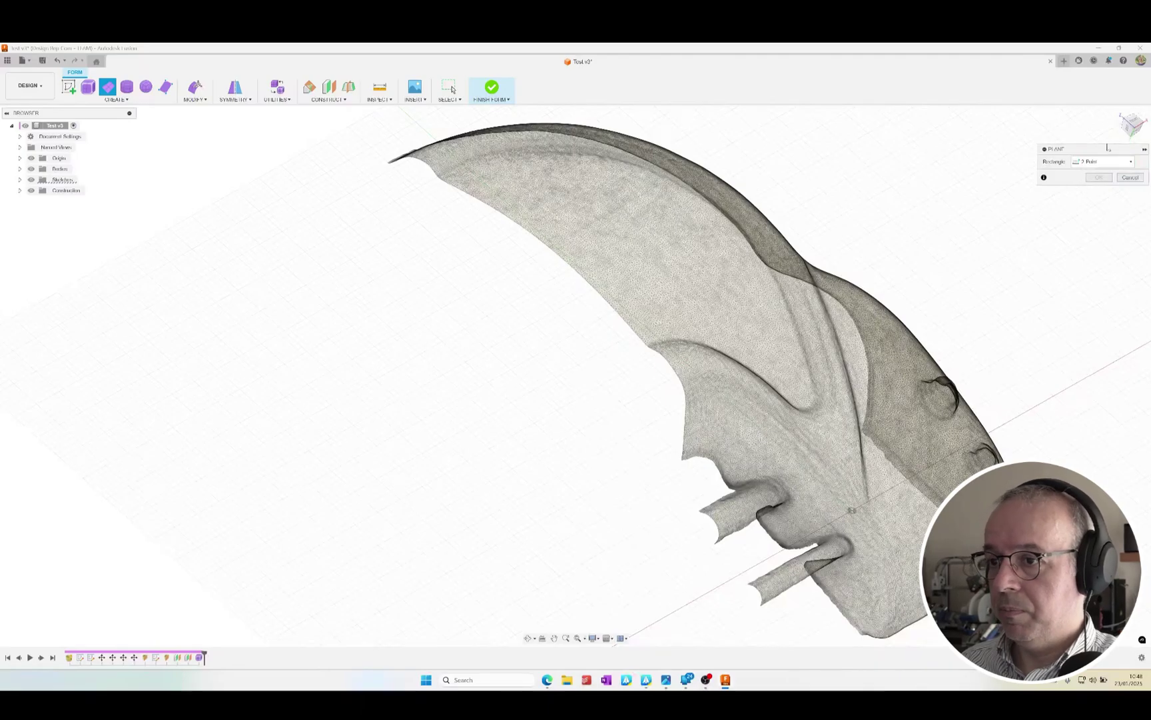
click(1135, 127)
click(437, 494)
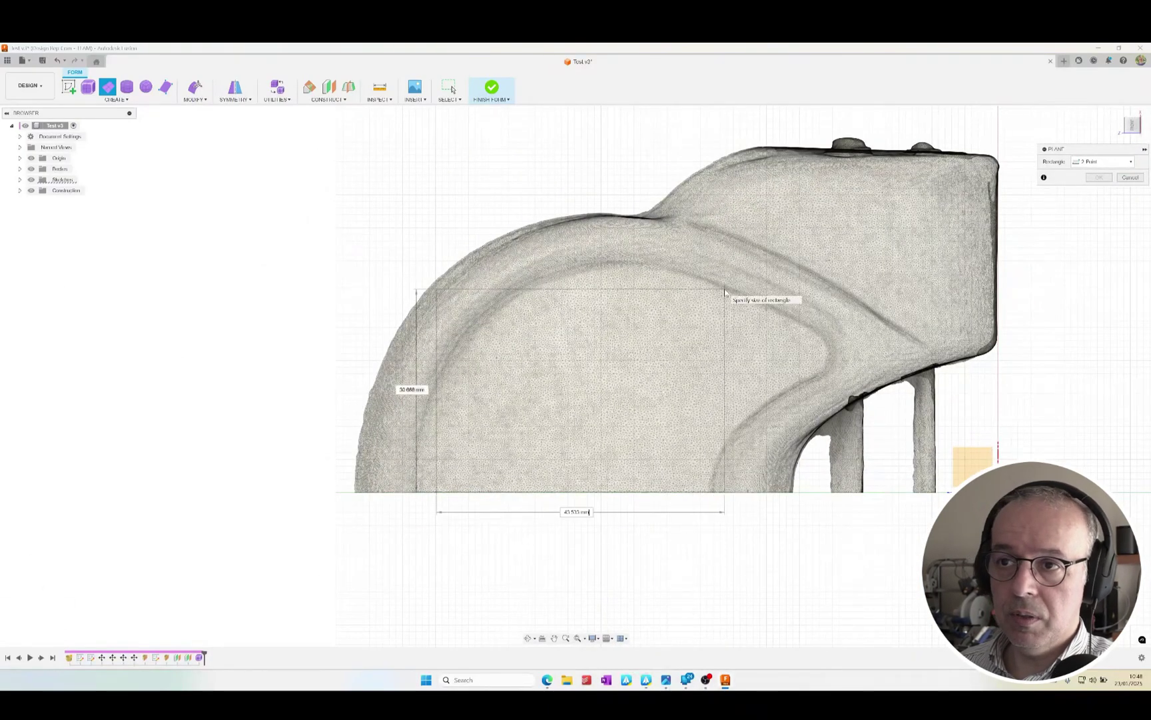
click(818, 261)
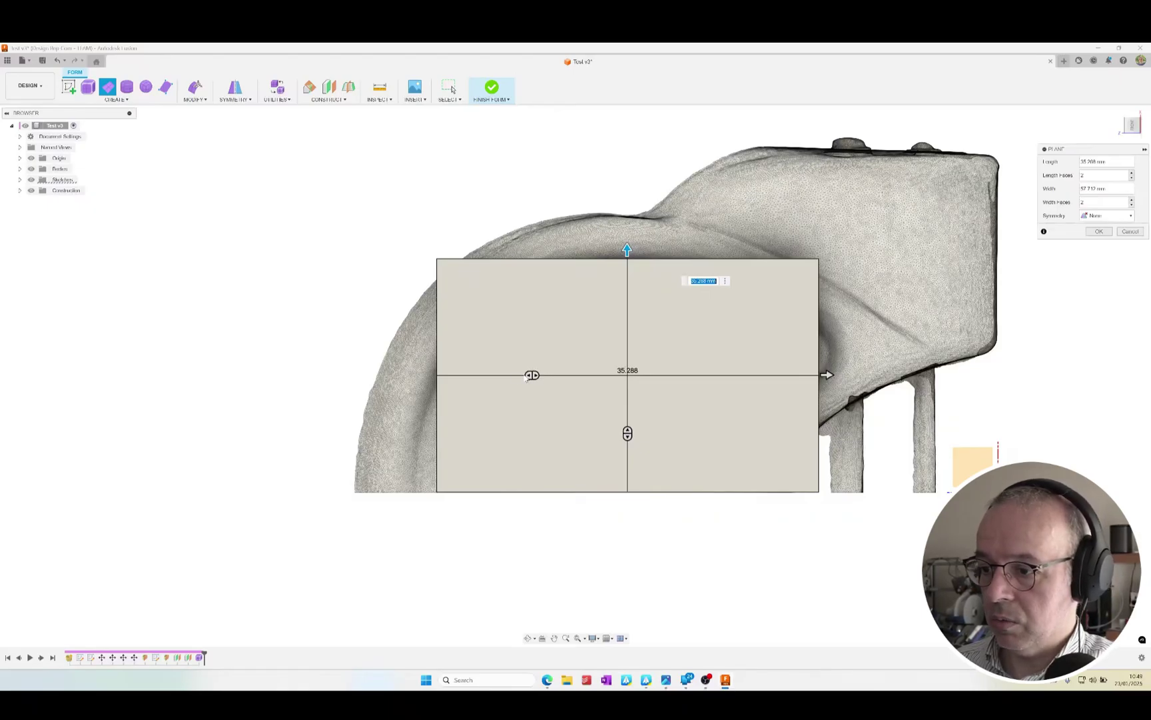
Divide the T-Spline plane into 5 width faces and 4 length faces and create it.
drag(529, 376, 605, 375)
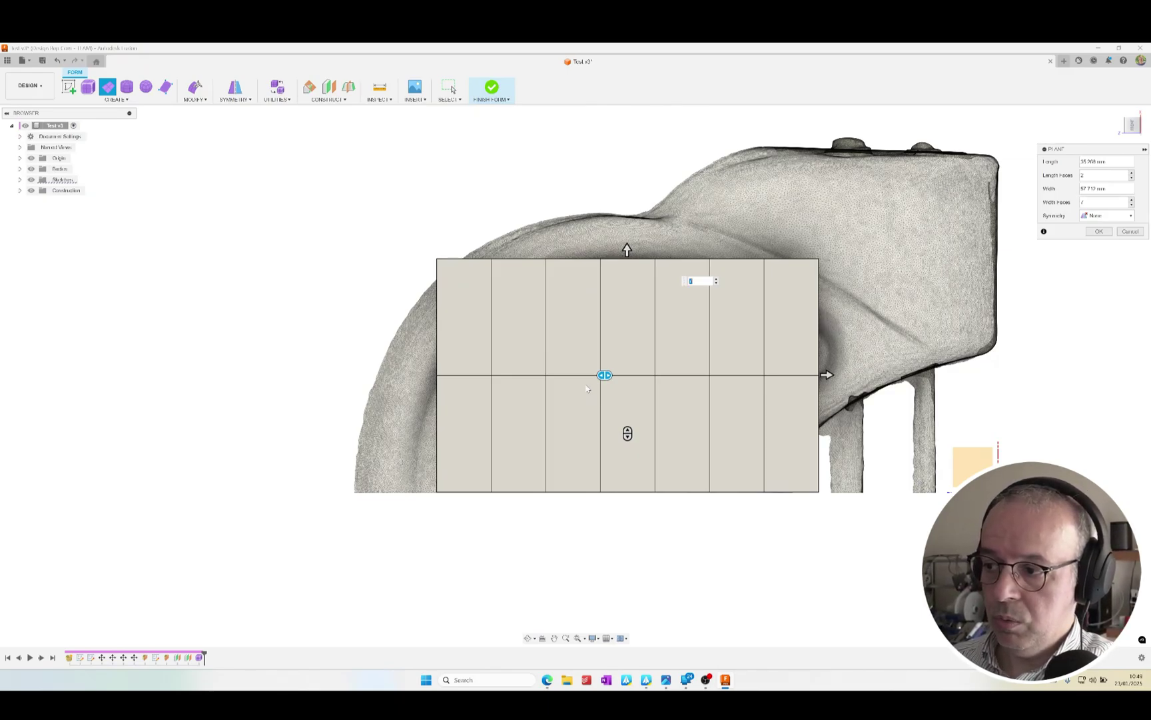
drag(605, 375, 571, 376)
mouse_move(627, 432)
mouse_down()
mouse_move(622, 386)
mouse_move(609, 441)
mouse_up()
drag(571, 375, 493, 375)
mouse_move(627, 441)
mouse_down()
mouse_move(627, 427)
mouse_move(627, 466)
mouse_move(627, 447)
mouse_up()
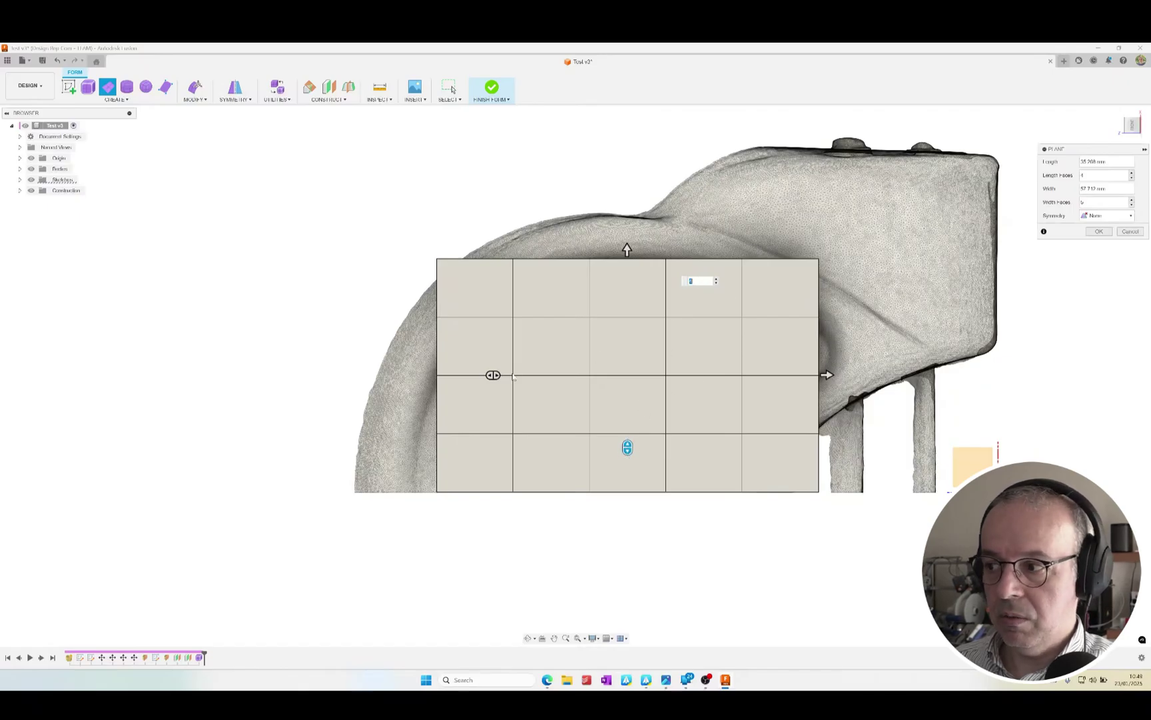
mouse_move(494, 375)
mouse_down()
mouse_move(512, 374)
mouse_move(478, 375)
mouse_move(507, 374)
mouse_up()
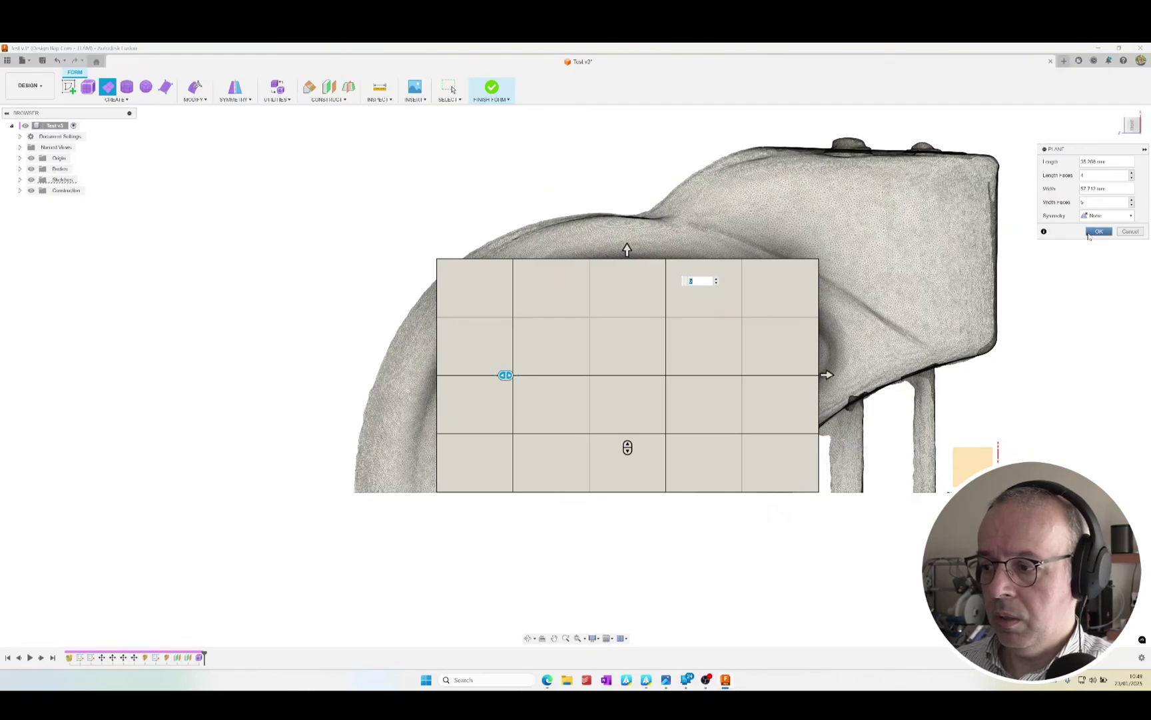
click(1098, 231)
View the T-Spline plane squarely from above and switch to wireframe display so the mesh shows through it.
shift+middle_drag(774, 401, 793, 317)
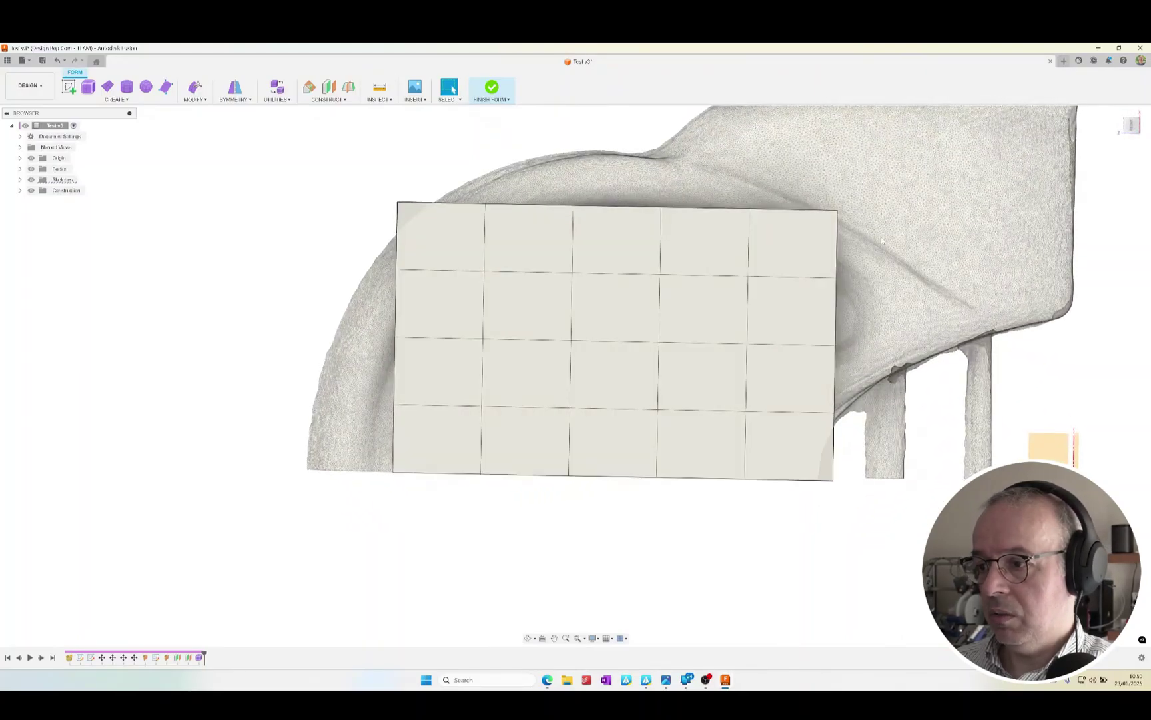
click(1131, 126)
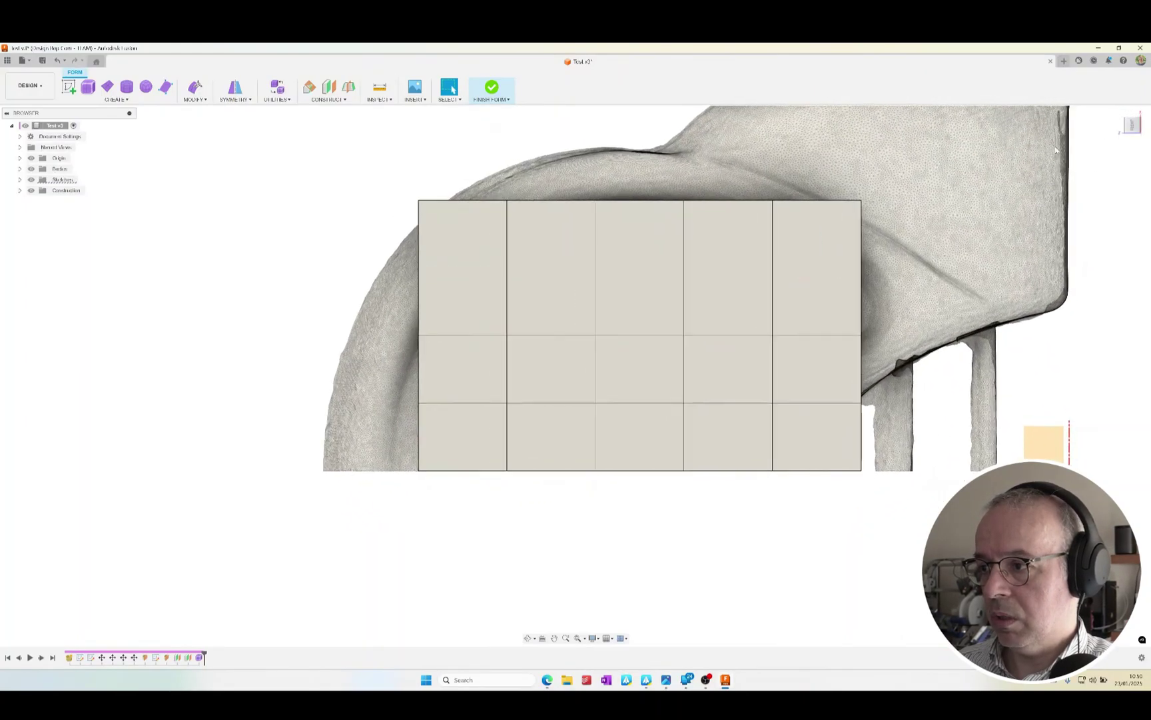
click(826, 235)
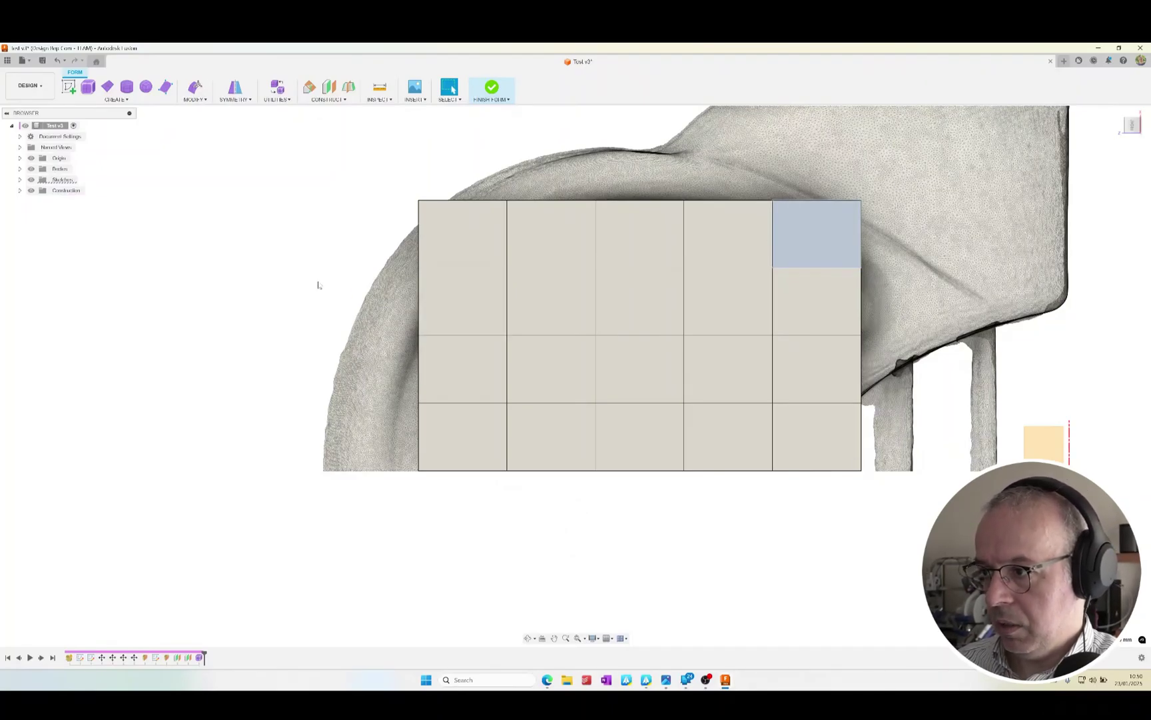
key(ctrl+7)
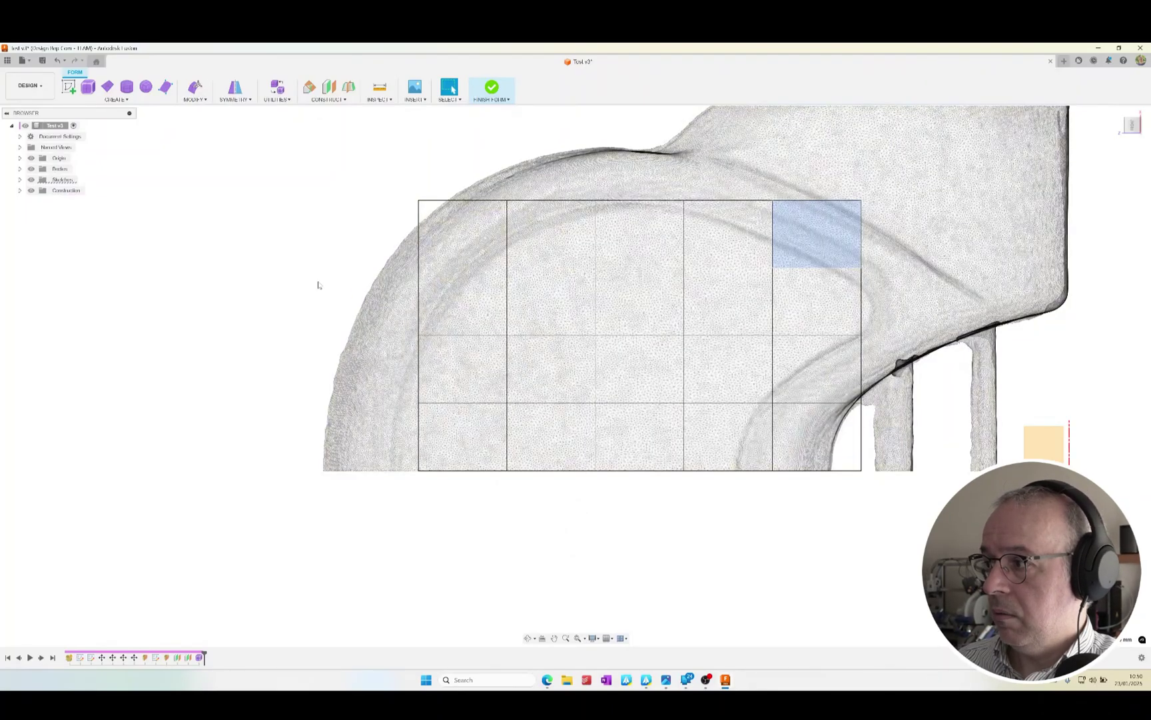
click(643, 580)
Delete the grid's corner face beside the mesh's inner arch and all five faces of the row farthest from the straight cut edge.
click(804, 450)
key(Delete)
click(810, 242)
key(Delete)
click(707, 235)
key(Delete)
click(654, 226)
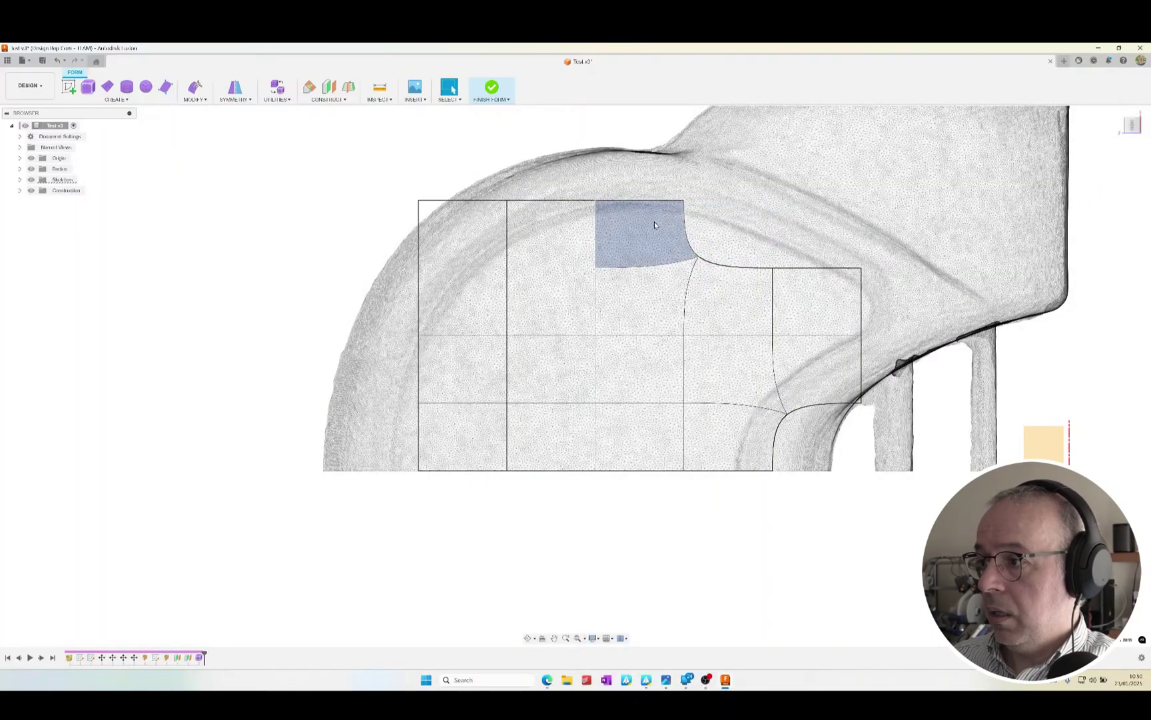
key(Delete)
click(575, 227)
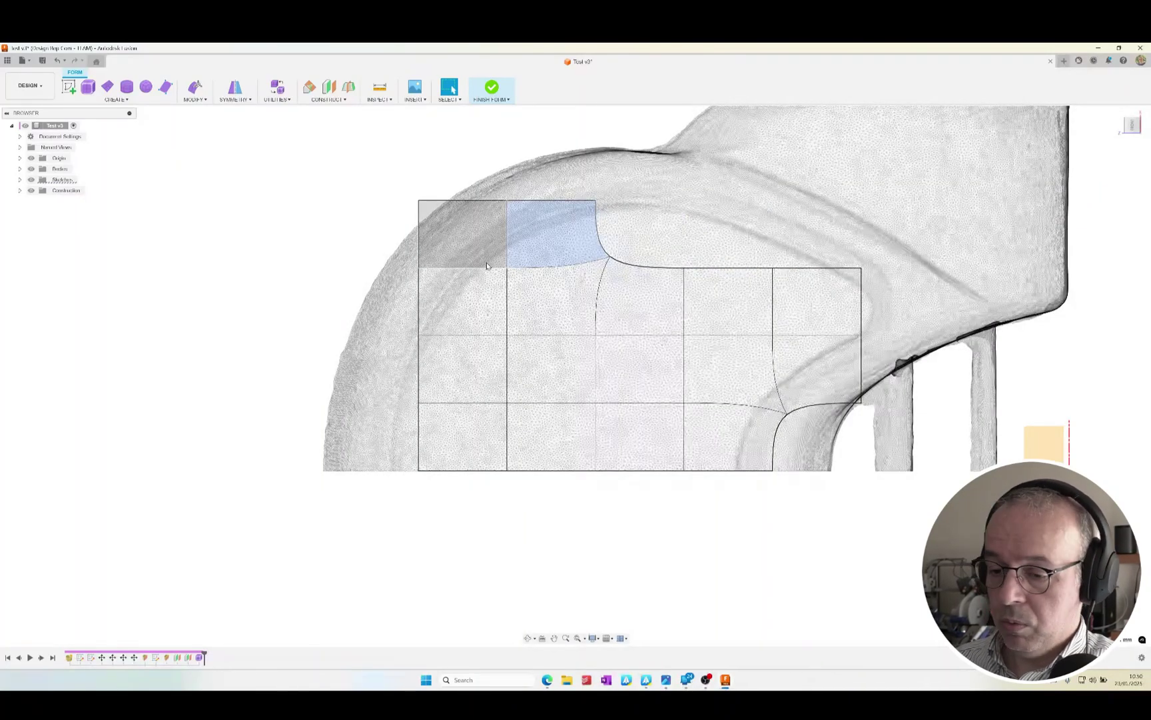
key(Delete)
click(468, 240)
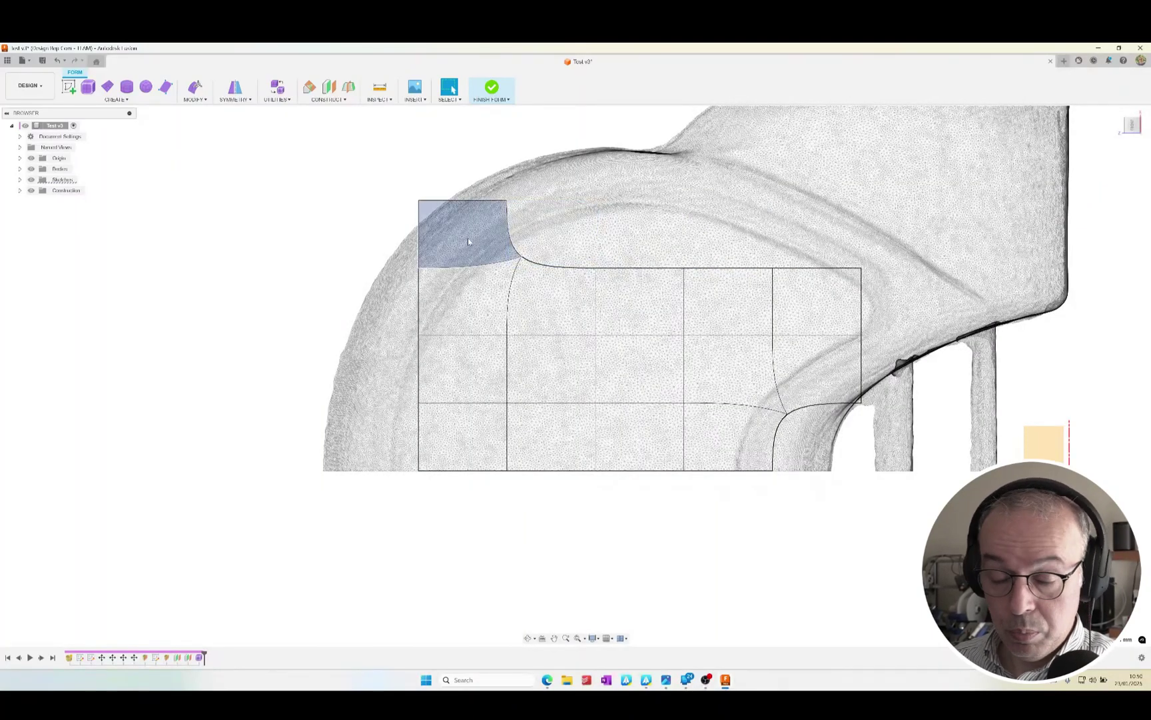
key(Delete)
Delete the outer column's second- and third-row faces and the two grid faces overlapping the raised rim around the inner arch.
click(471, 304)
key(Delete)
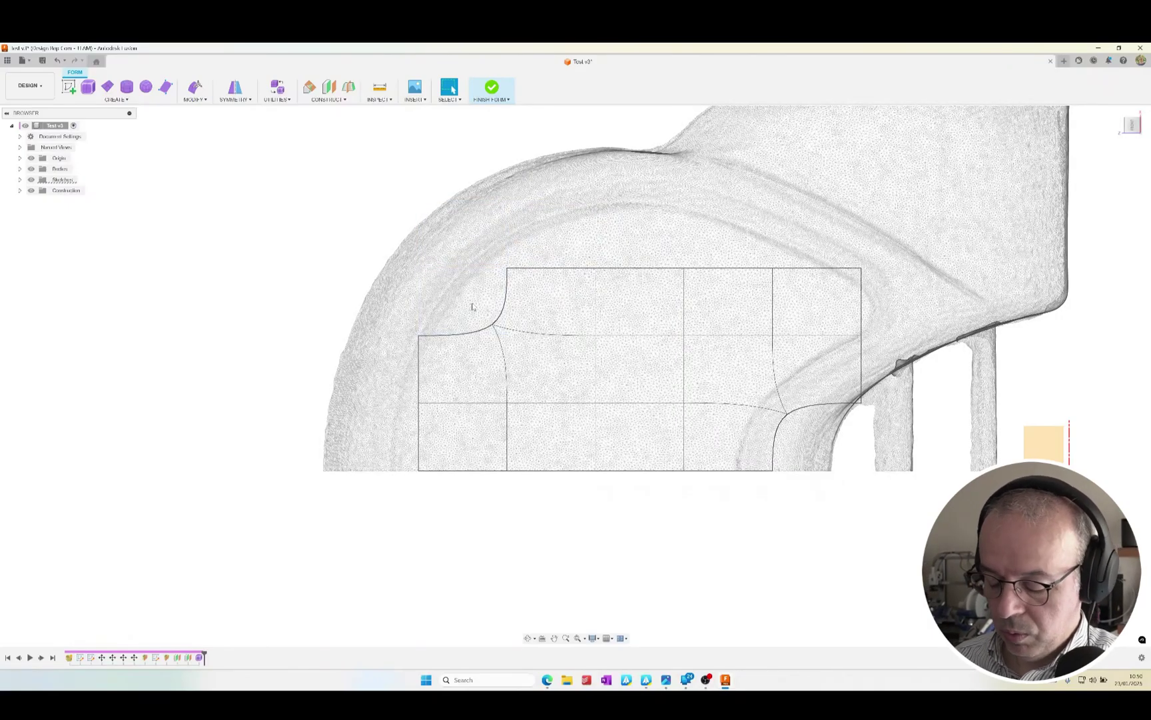
click(442, 355)
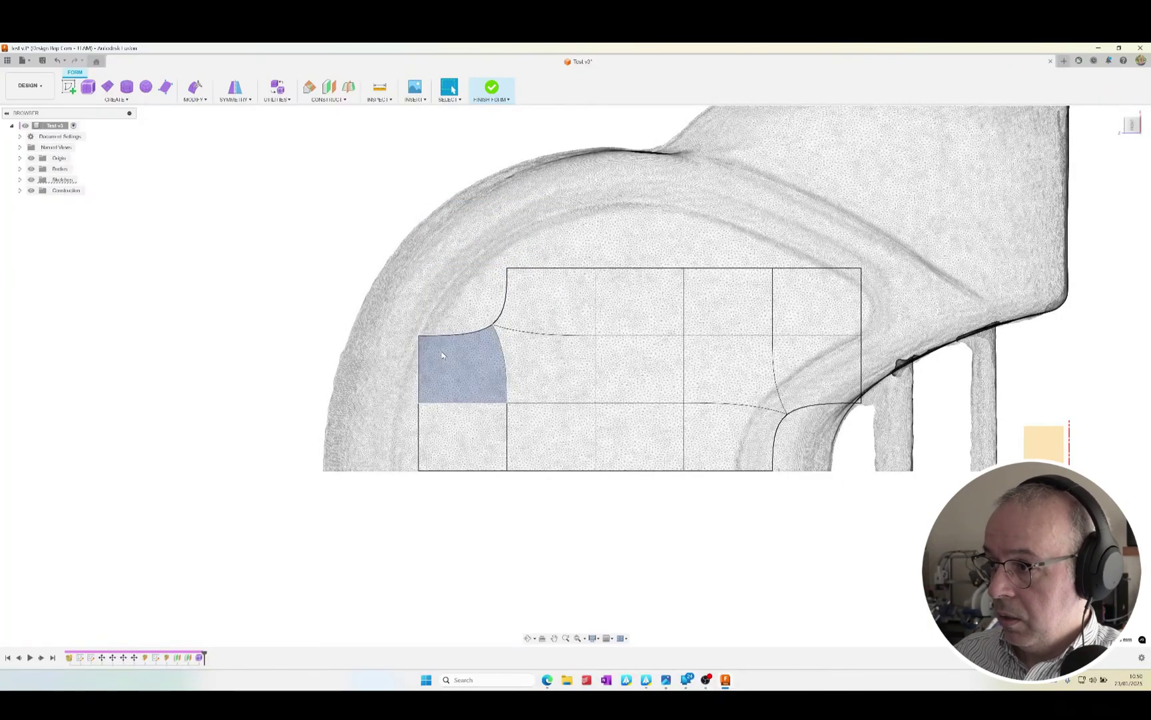
key(Delete)
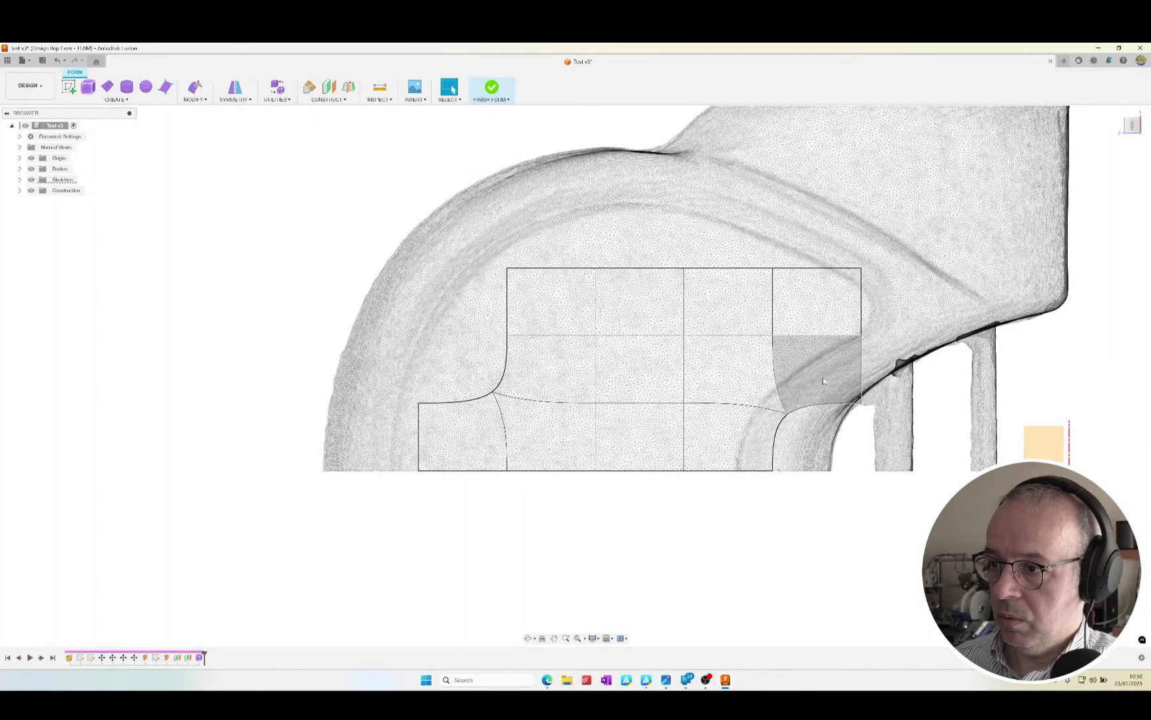
click(814, 368)
key(Delete)
click(740, 462)
key(Delete)
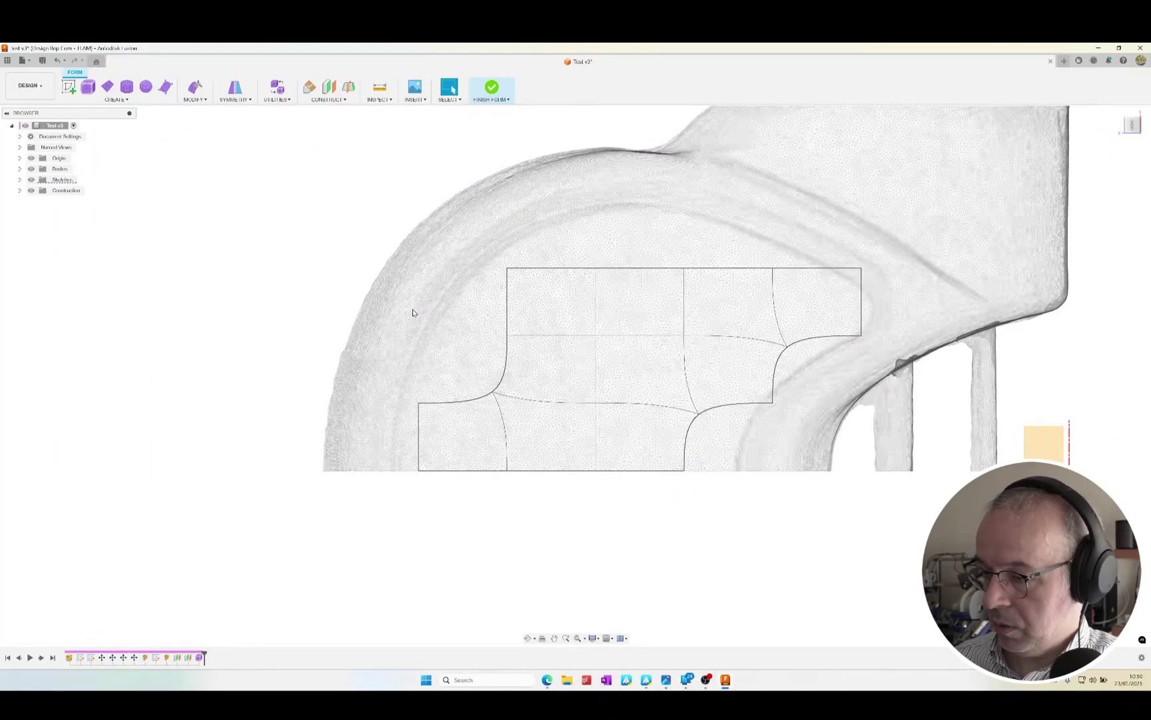
Switch the form to box display and return the model to shaded display.
key(alt+1)
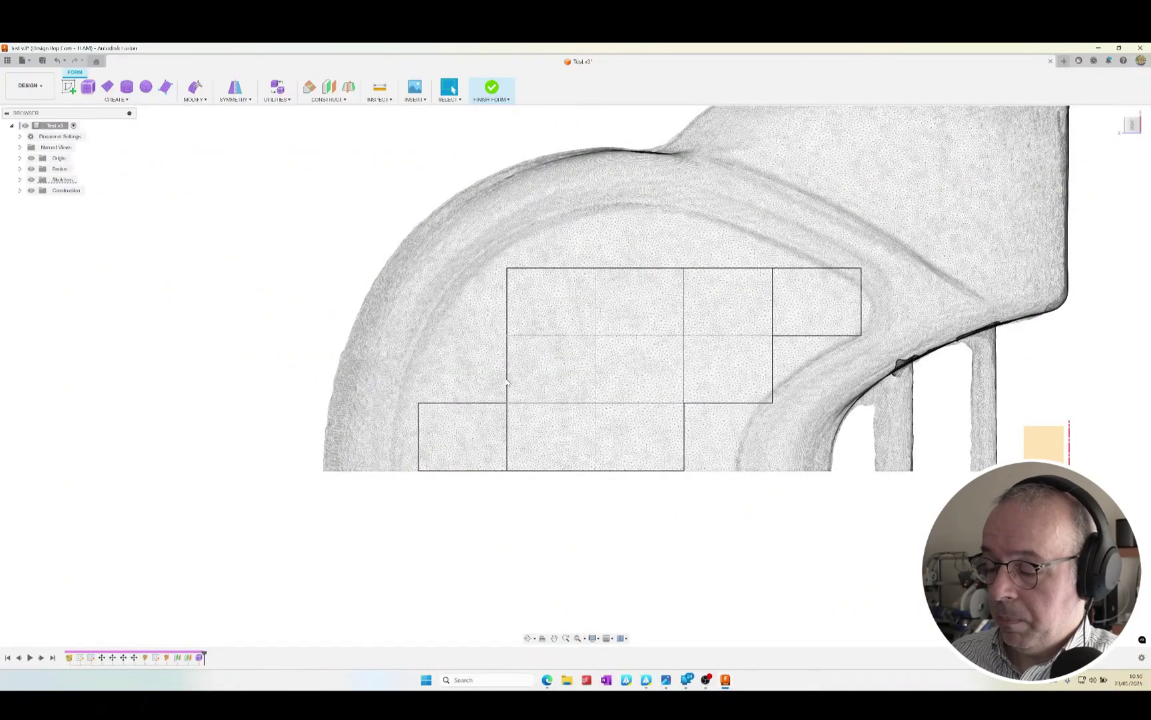
shift+middle_drag(527, 408, 531, 388)
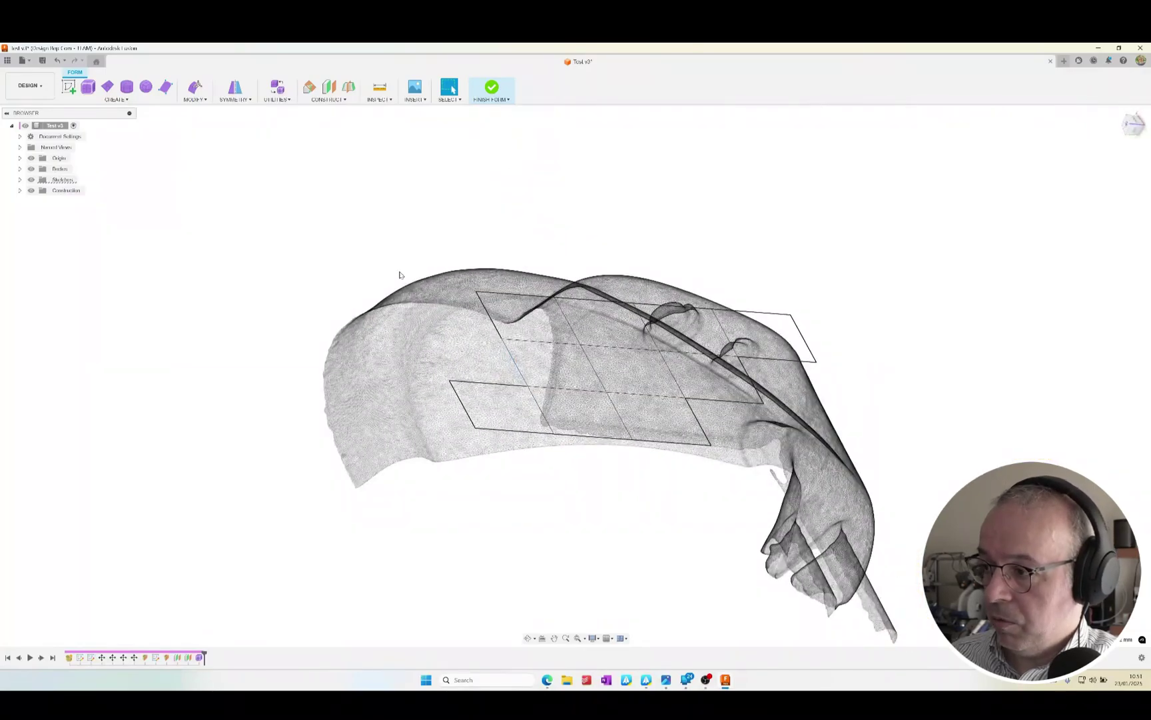
shift+middle_drag(398, 273, 462, 313)
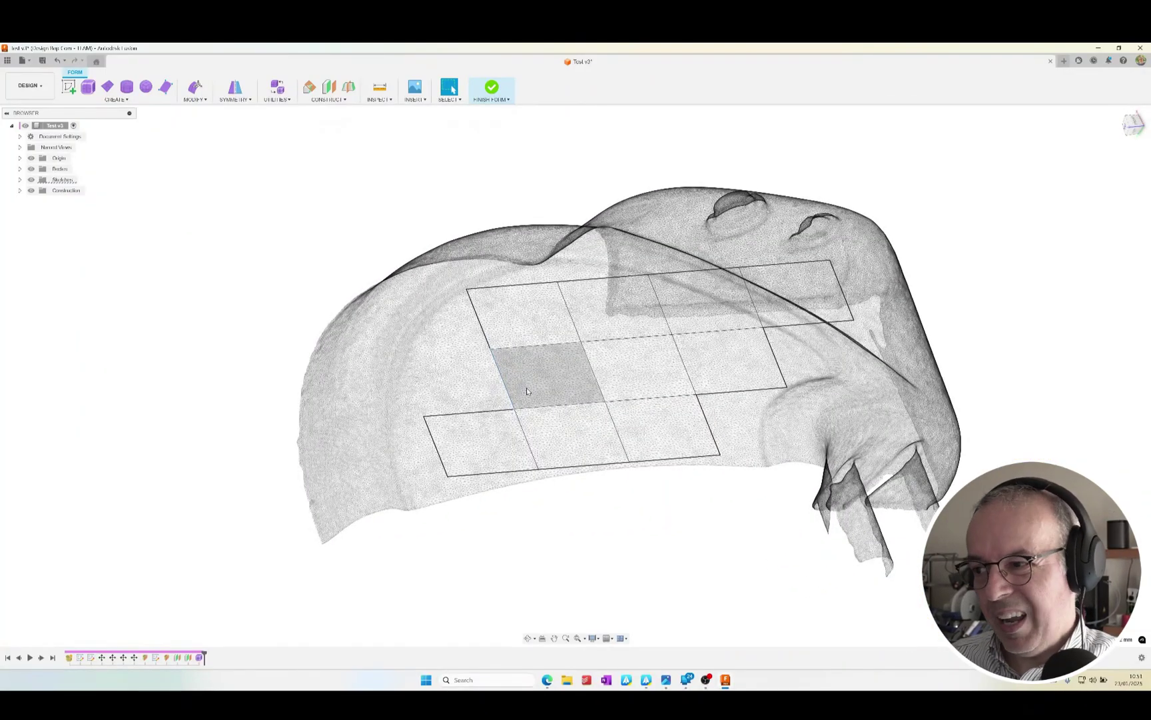
shift+middle_drag(501, 434, 500, 477)
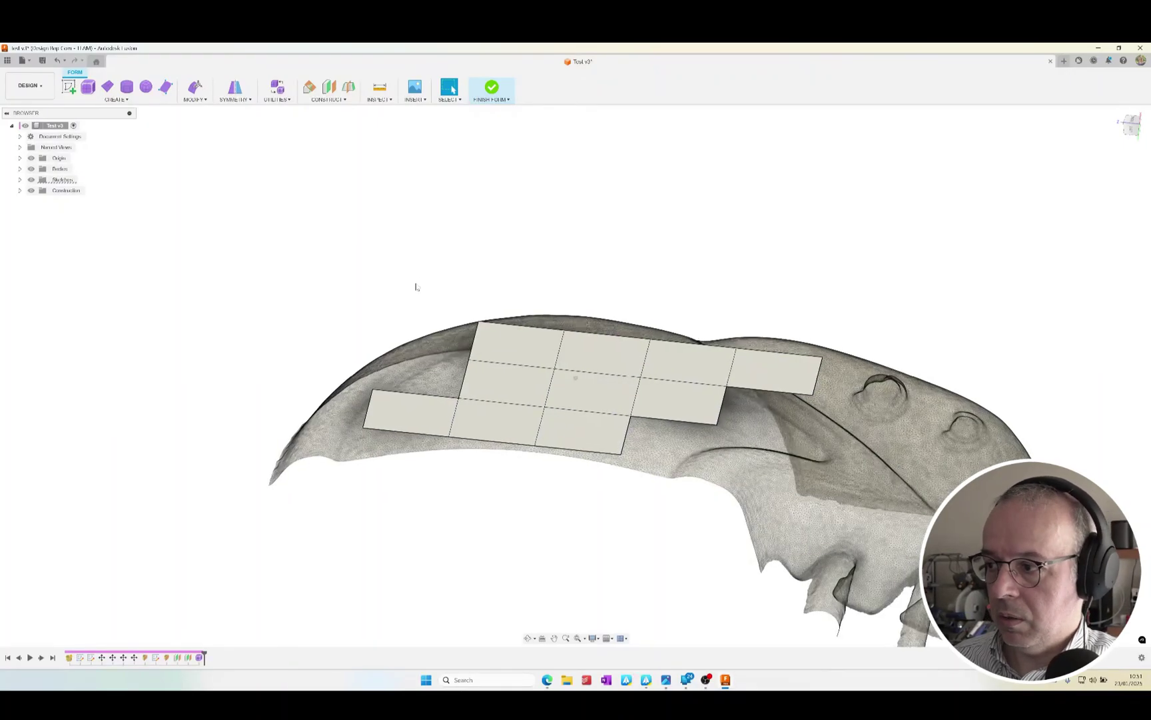
shift+middle_drag(414, 285, 360, 313)
click(195, 99)
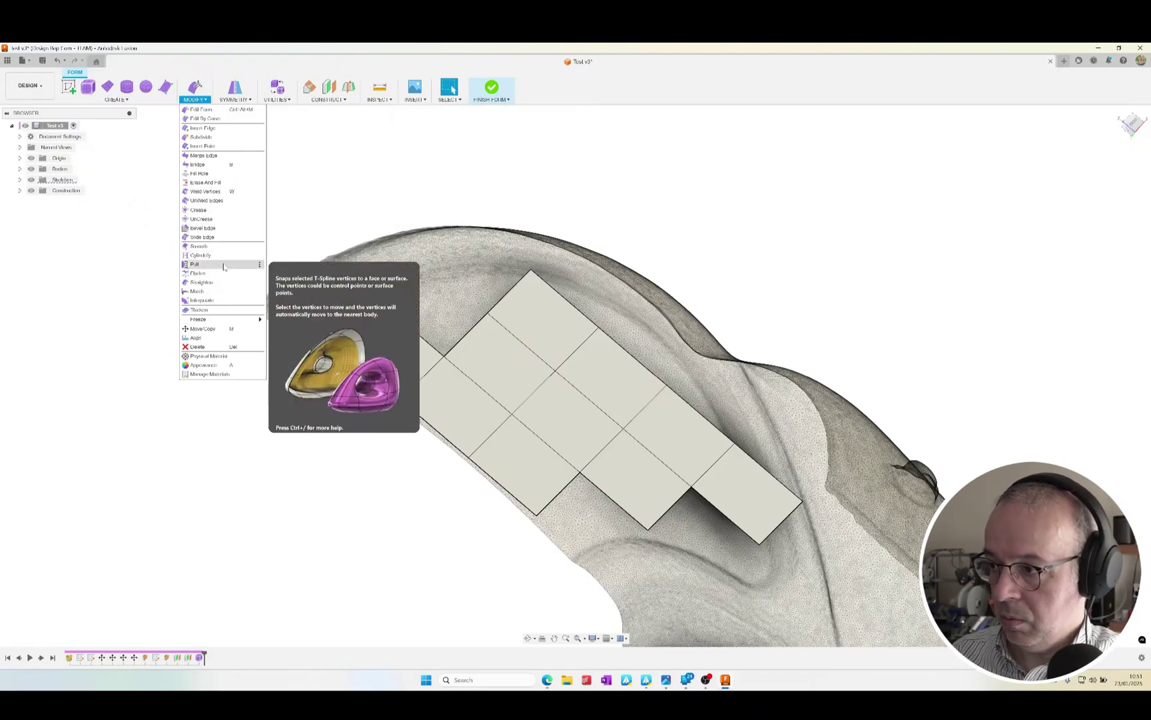
click(194, 264)
shift+middle_drag(377, 319, 325, 246)
drag(267, 207, 828, 617)
shift+middle_drag(814, 606, 630, 380)
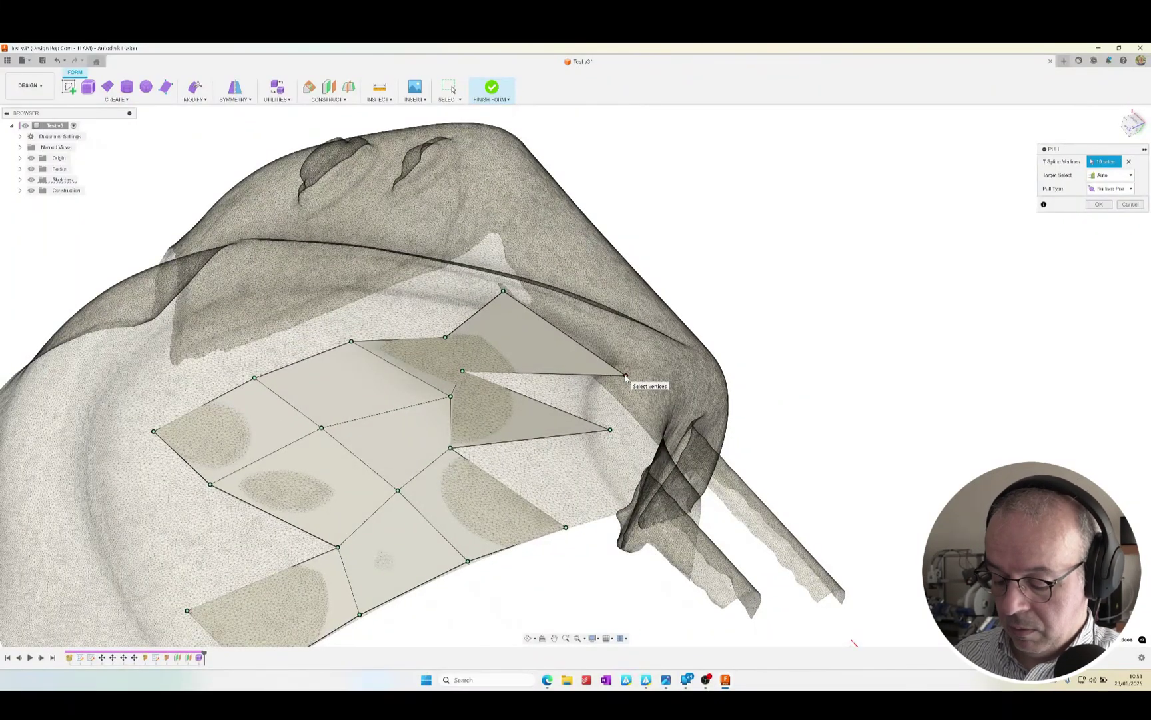
shift+middle_drag(625, 377, 538, 343)
scroll(510, 340, down, 1)
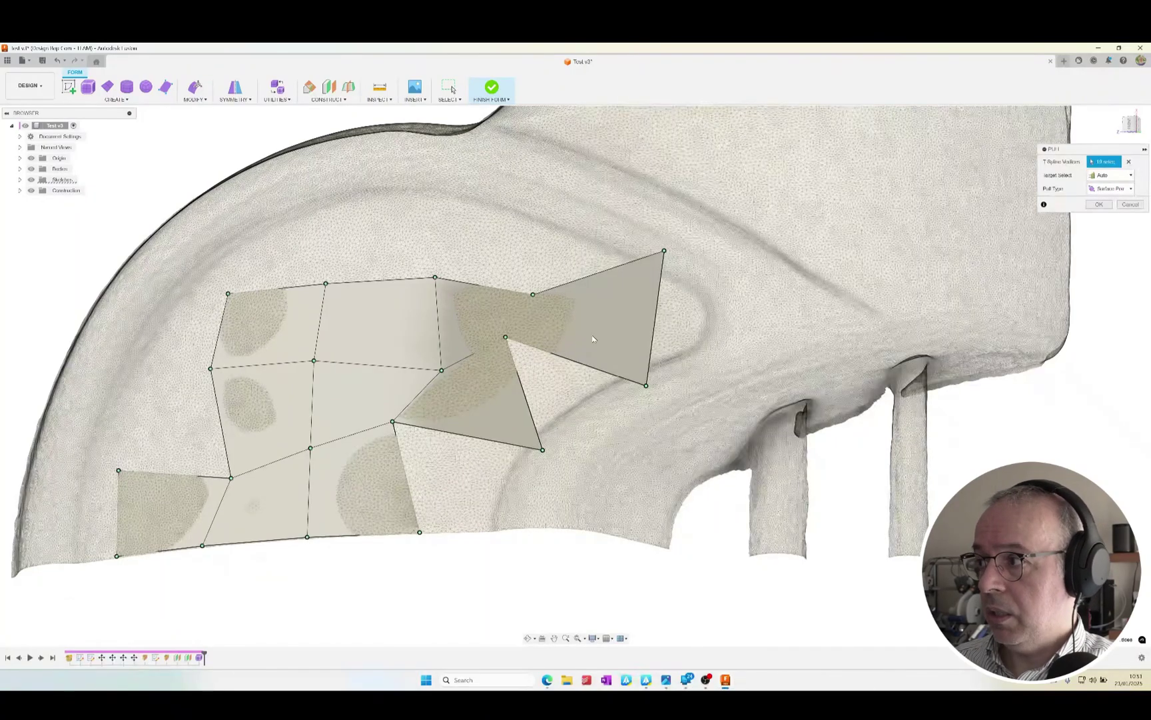
click(1127, 206)
Undo the earlier face deletions until the full five-by-four T-Spline grid is restored.
scroll(653, 382, down, 2)
scroll(653, 382, down, 2)
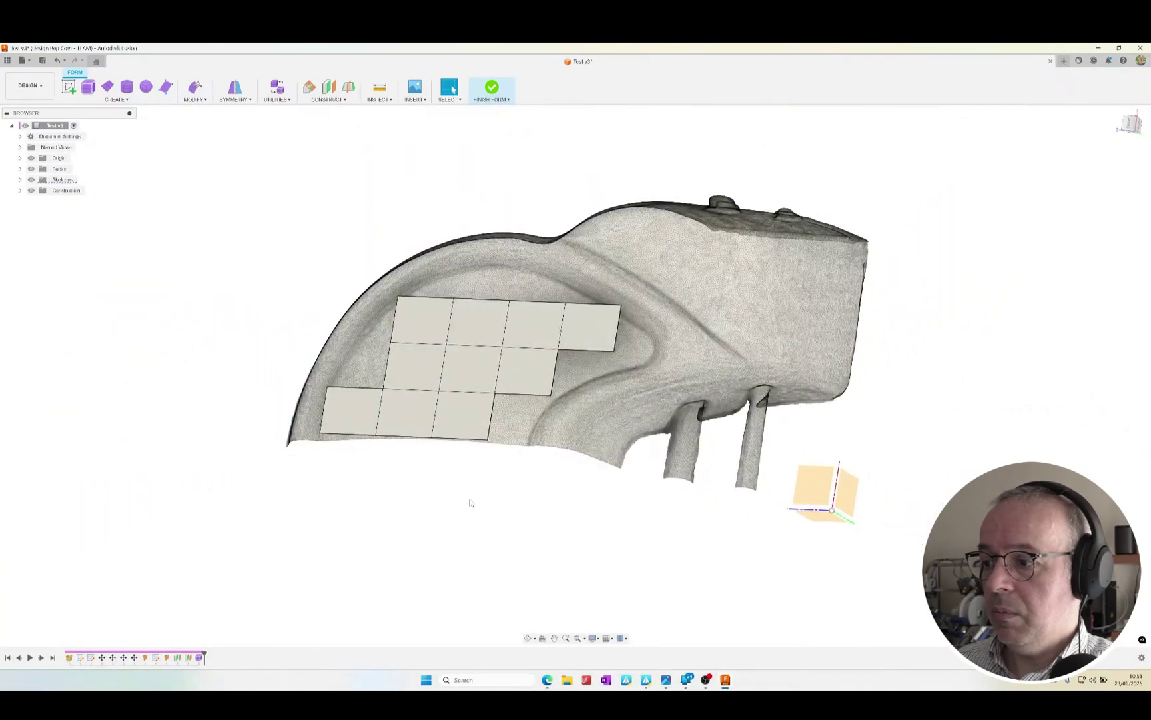
key(ctrl+z)
key(ctrl+z)
key(ctrl+z)
key(ctrl+z)
key(ctrl+z)
key(ctrl+z)
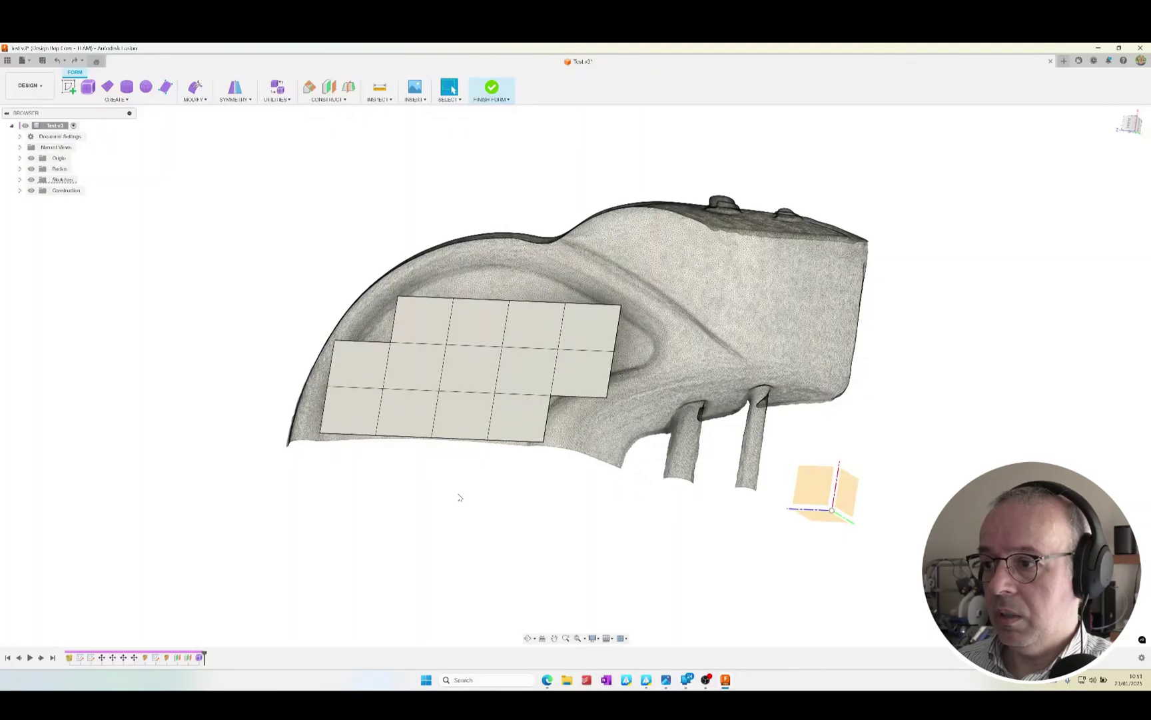
key(ctrl+z)
key(ctrl+z)
key(ctrl+z)
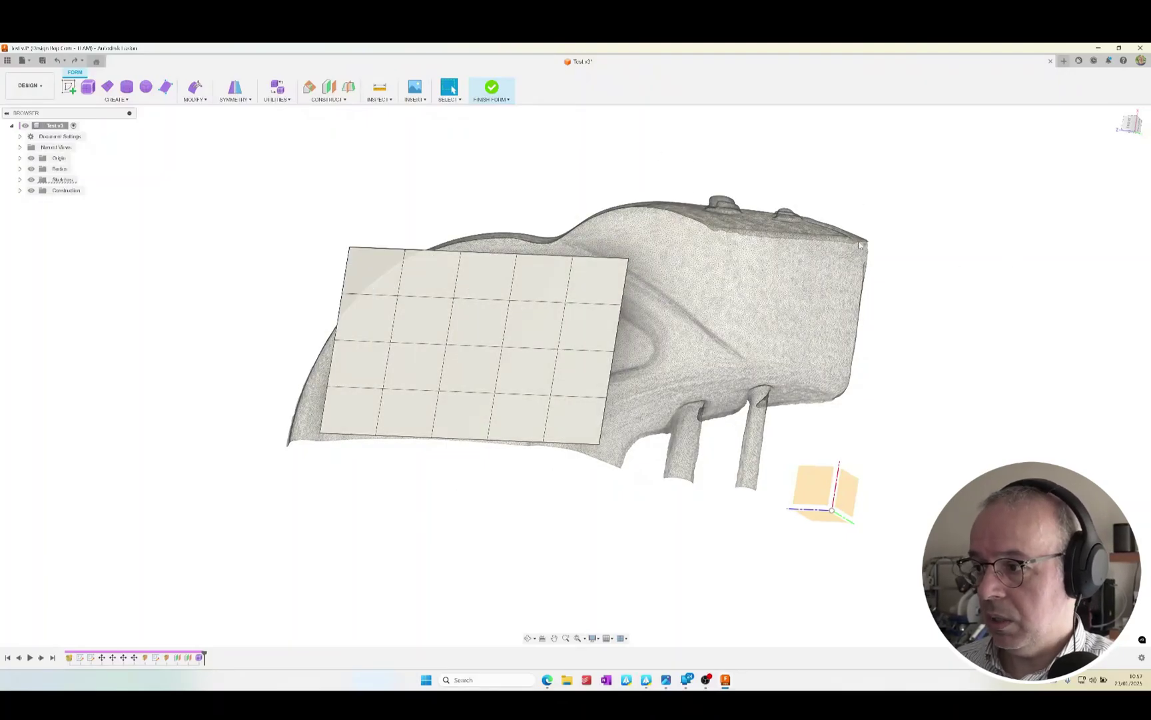
Delete the grid's two end columns and the row farthest from the straight cut edge, keeping the three-by-three block beside the cut.
click(1130, 124)
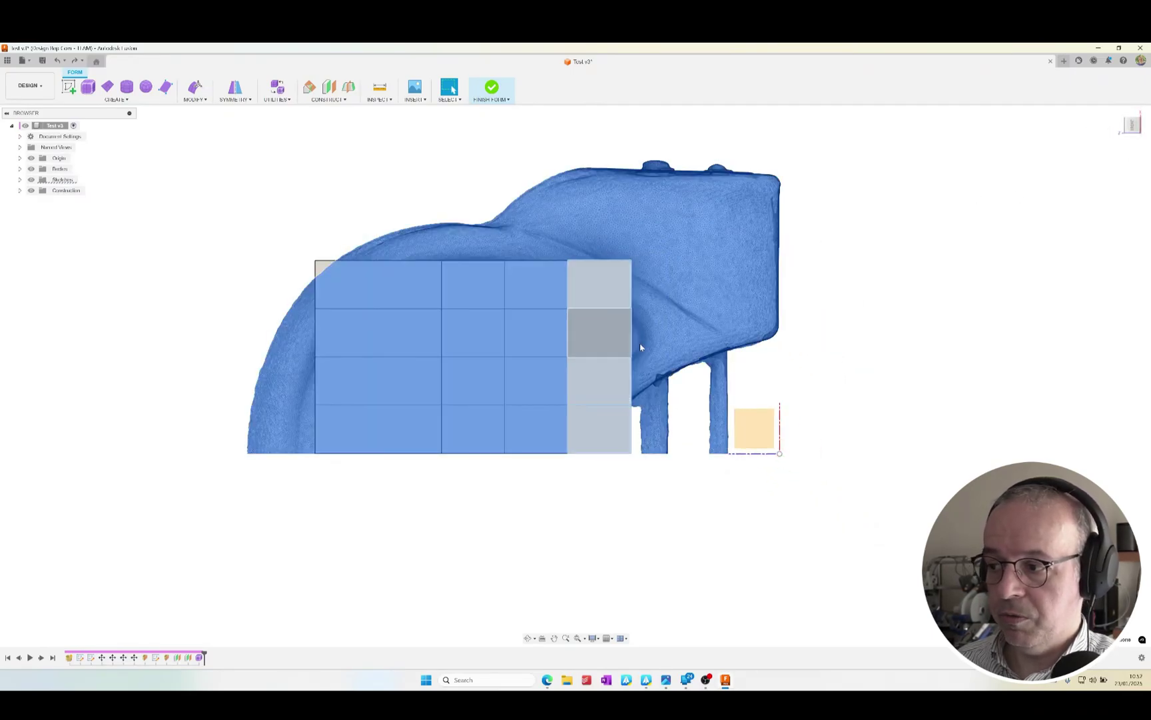
click(606, 298)
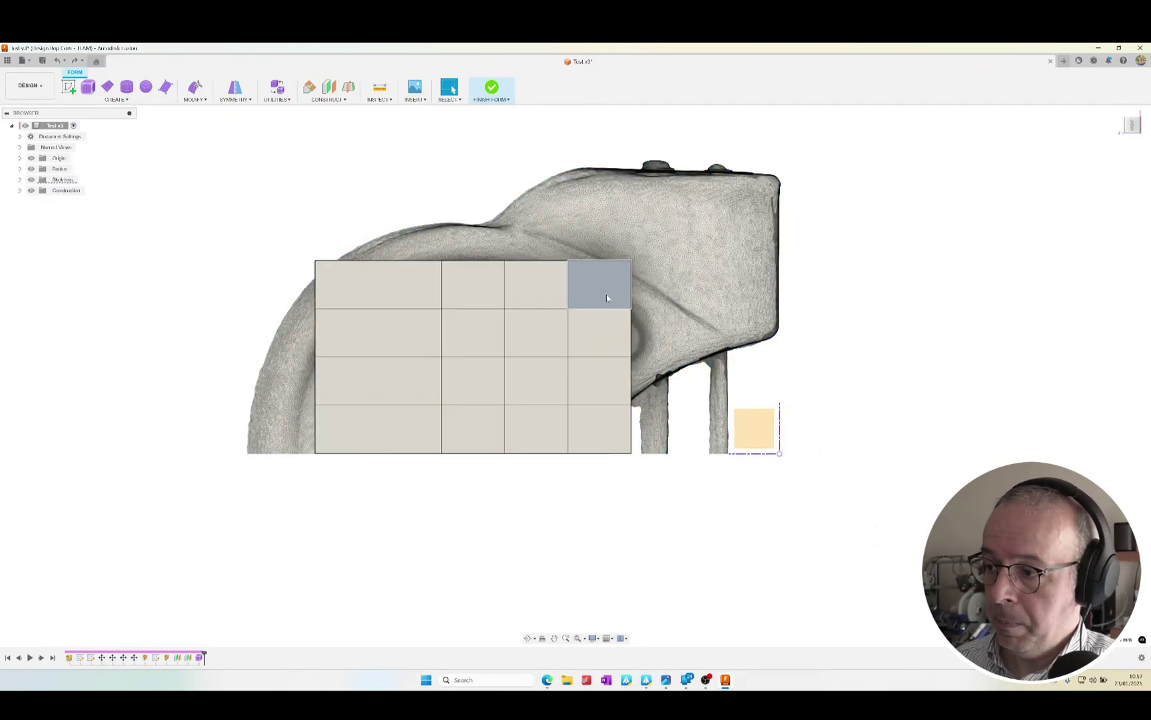
shift+click(603, 336)
shift+click(599, 398)
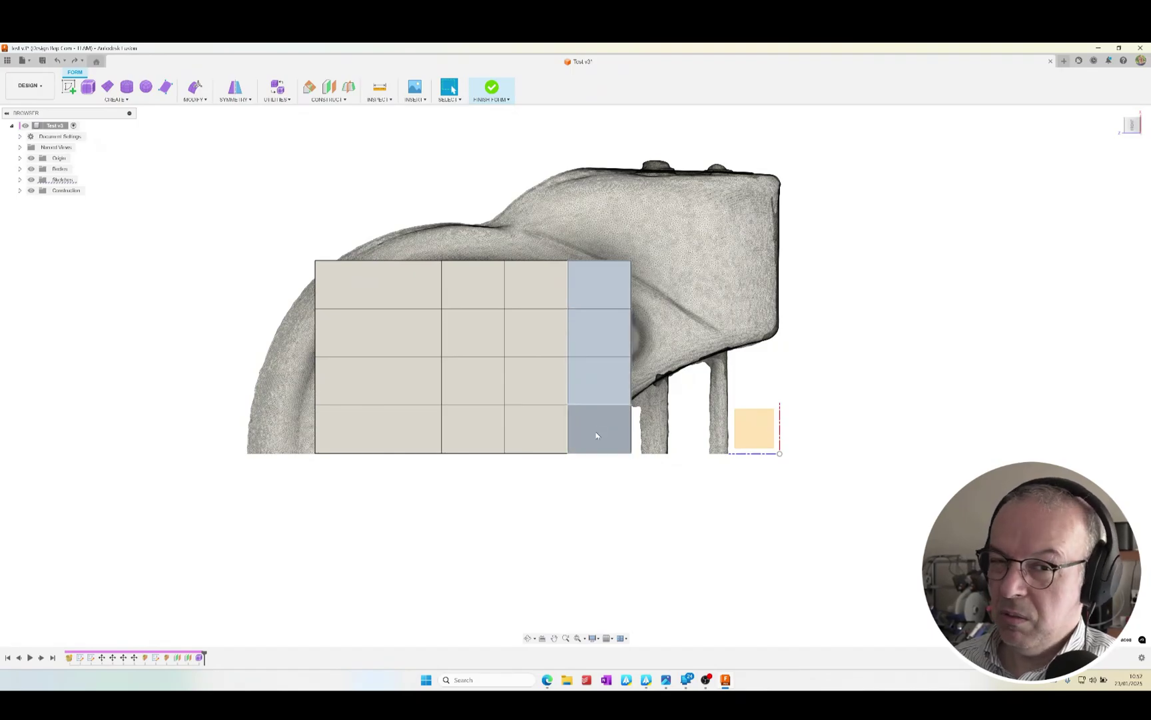
shift+click(596, 435)
shift+click(545, 286)
shift+click(489, 289)
shift+click(437, 295)
shift+click(366, 290)
shift+click(348, 333)
shift+click(349, 381)
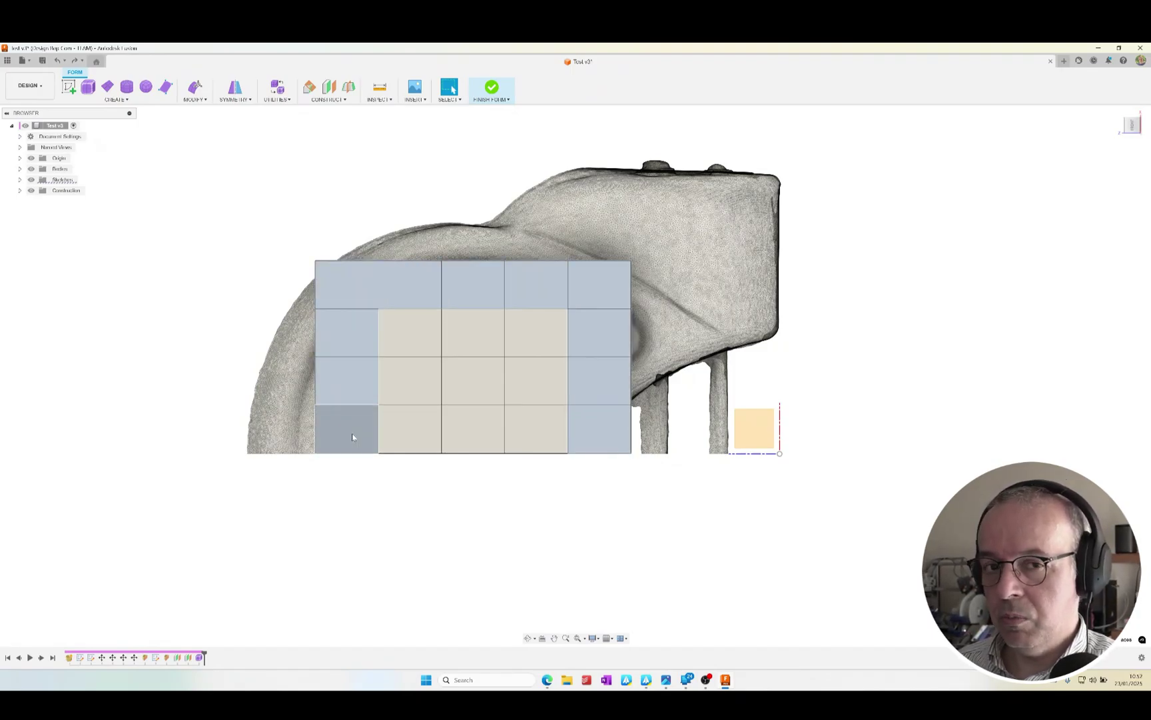
shift+click(352, 437)
key(Delete)
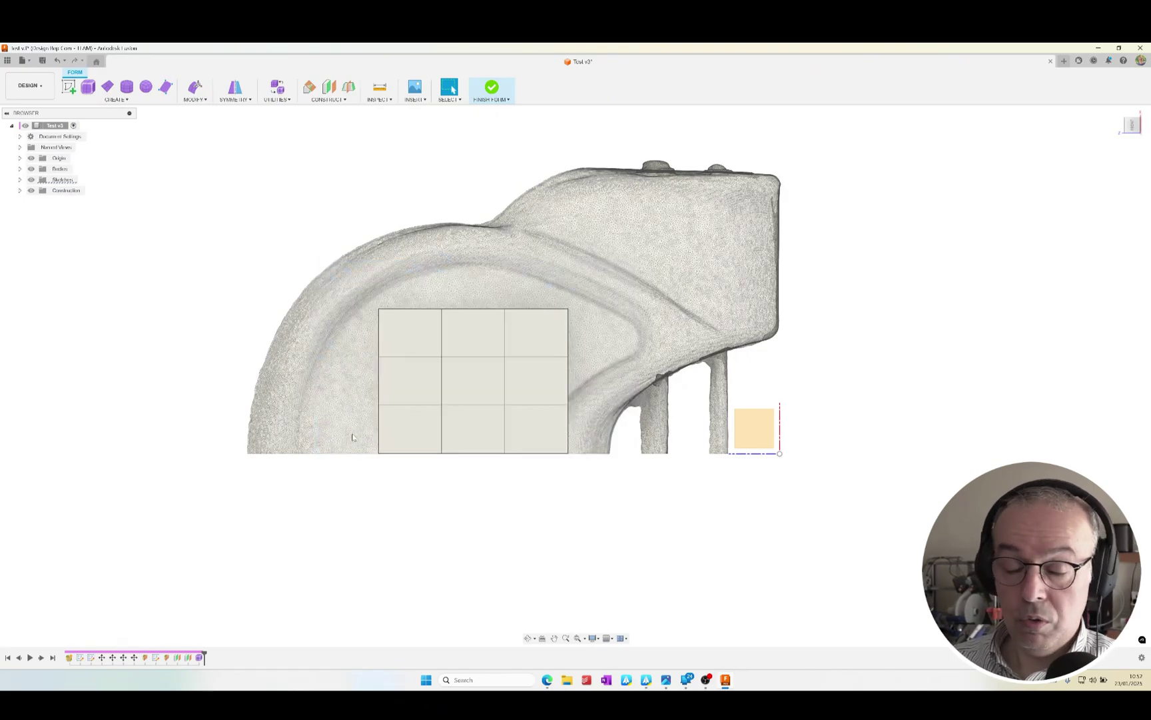
Move the whole three-by-three grid along the straight cut edge toward the mesh's rounded outer end with Edit Form.
drag(232, 250, 608, 497)
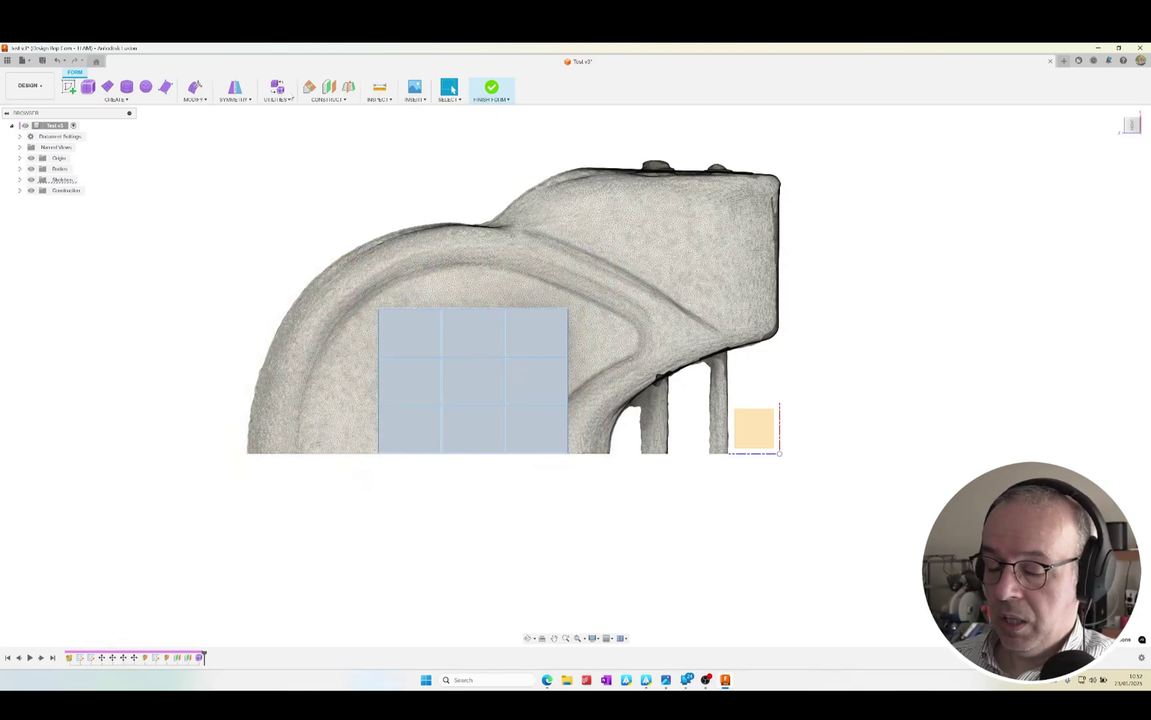
click(196, 88)
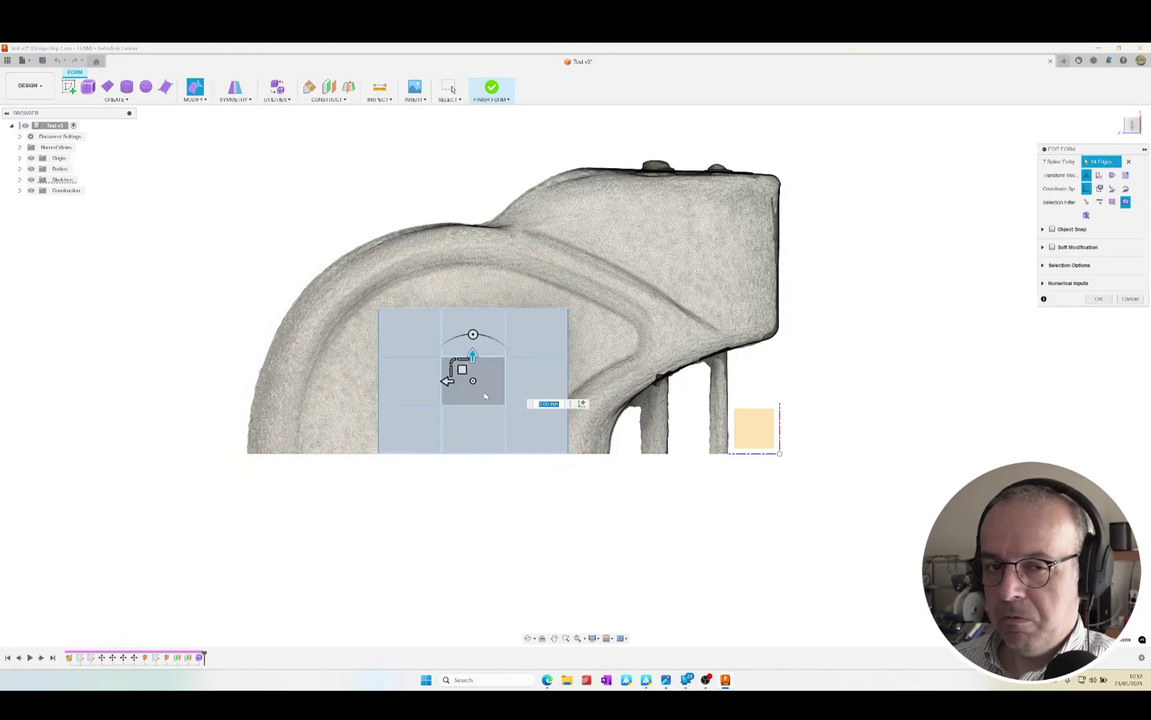
drag(447, 381, 414, 381)
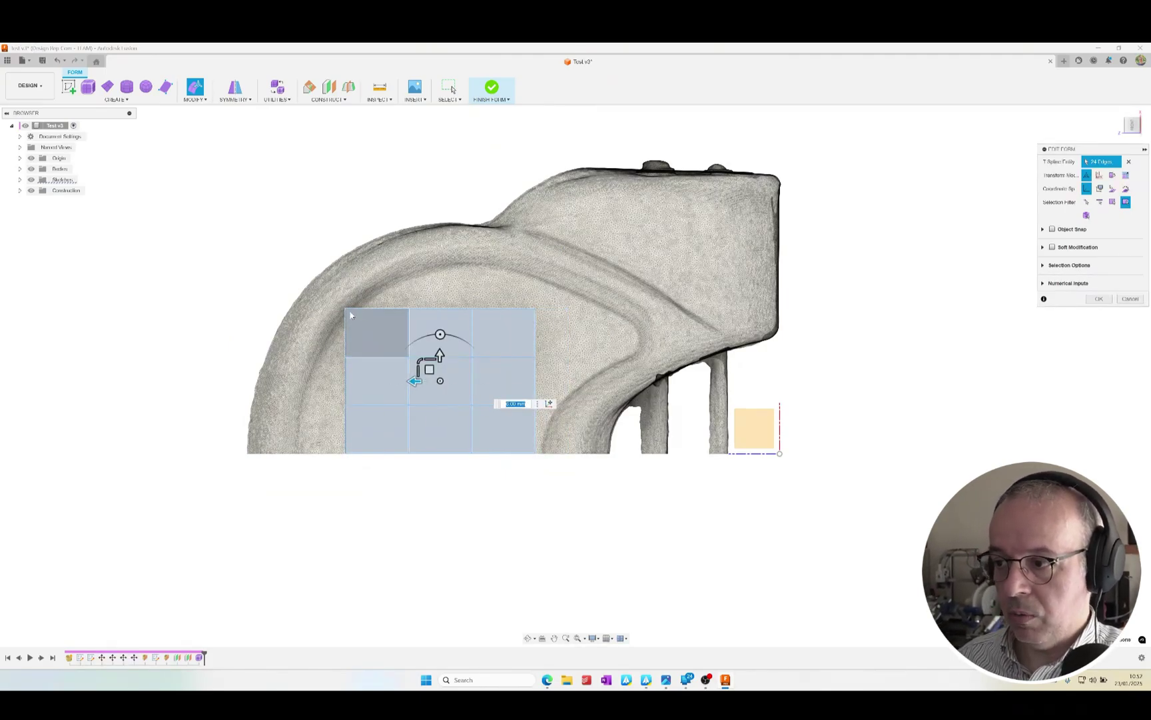
click(1098, 299)
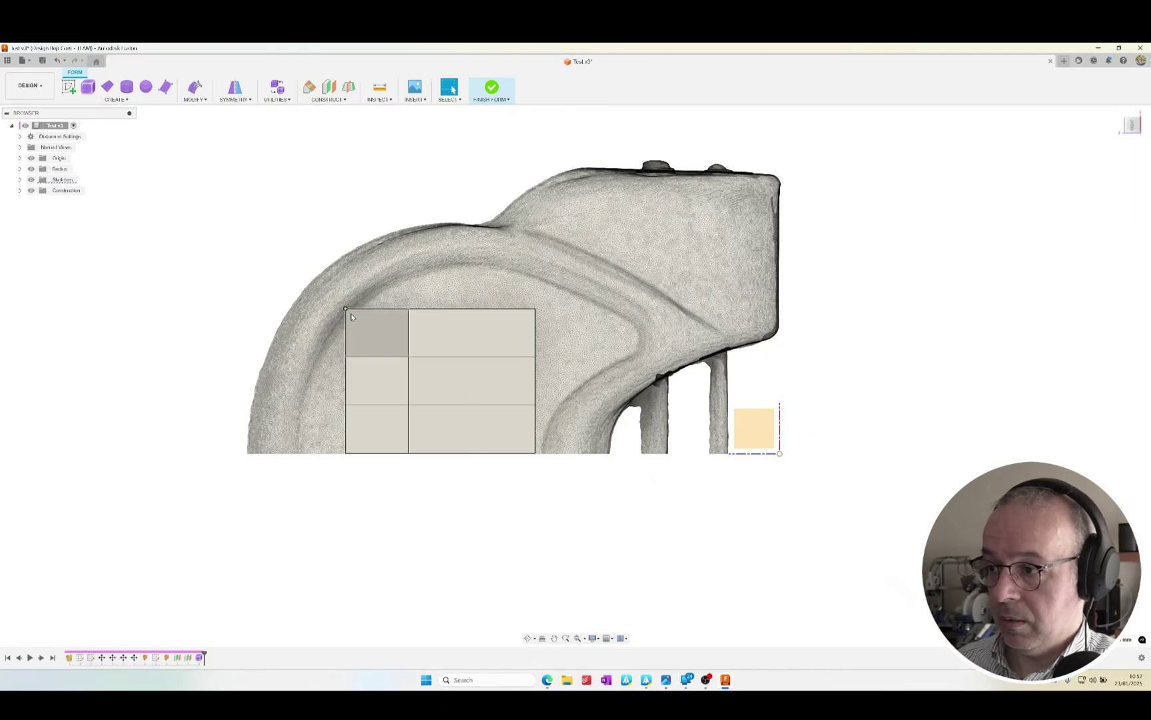
Shift the grid's corner vertex nearest the outer rim diagonally inward, off the rim's curved foot, with Edit Form.
click(345, 310)
click(196, 86)
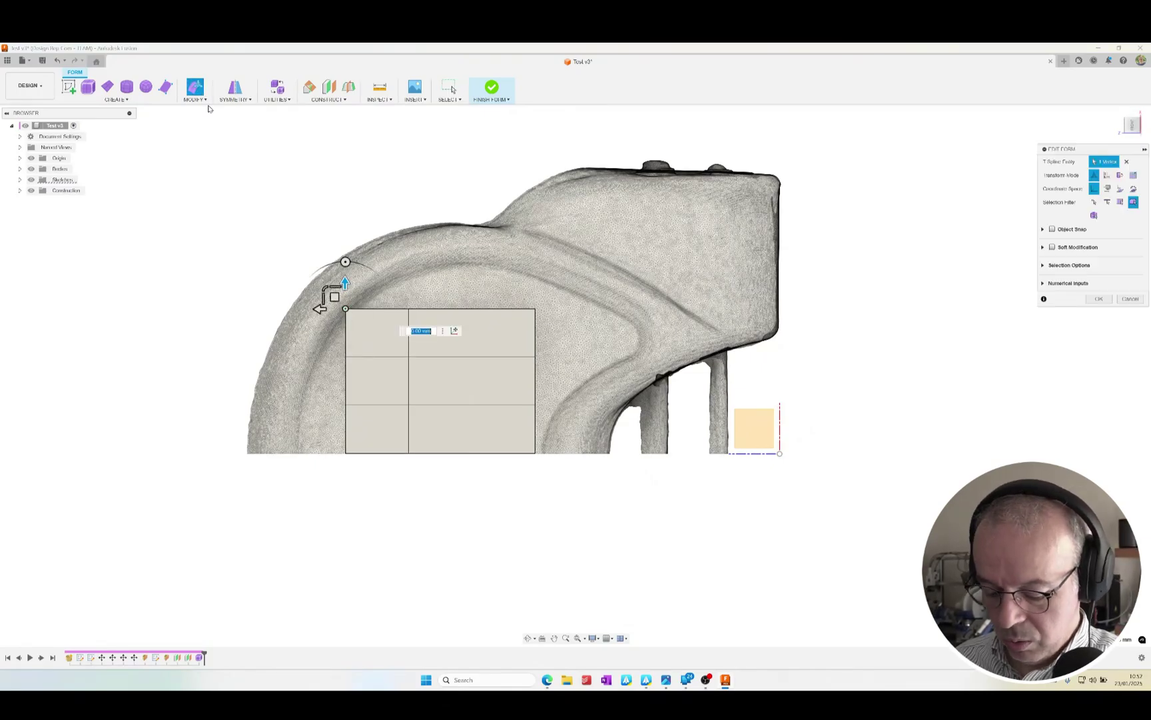
drag(334, 297, 345, 307)
key(Tab)
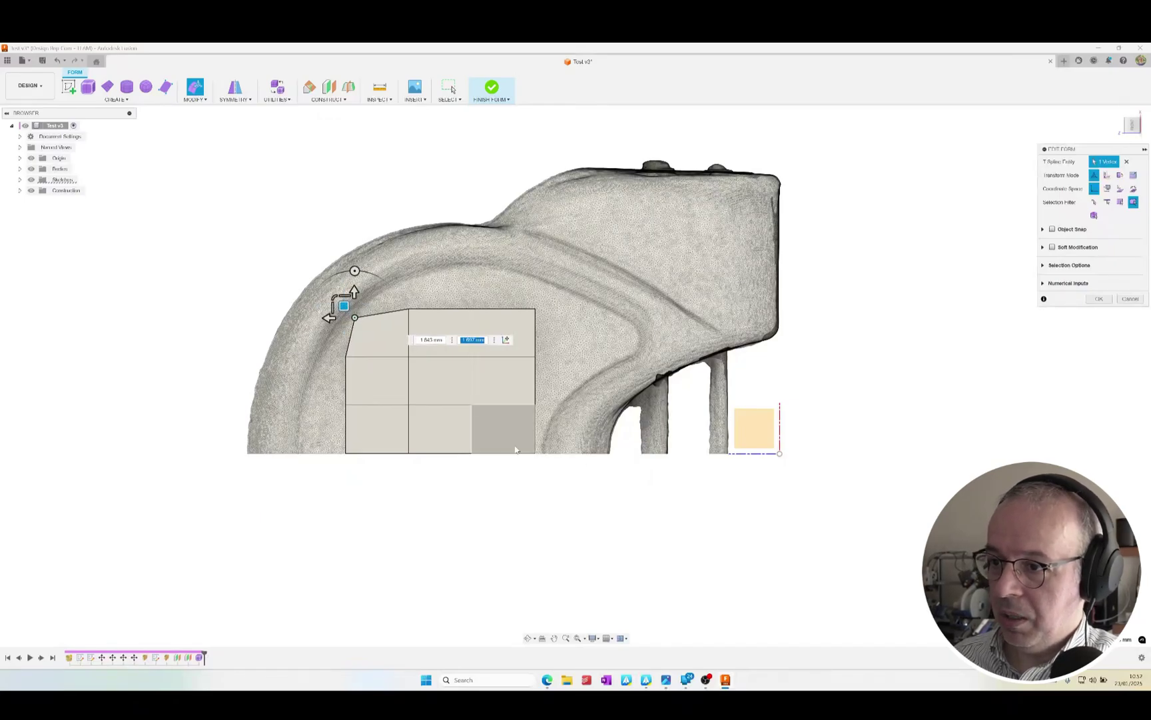
click(1098, 300)
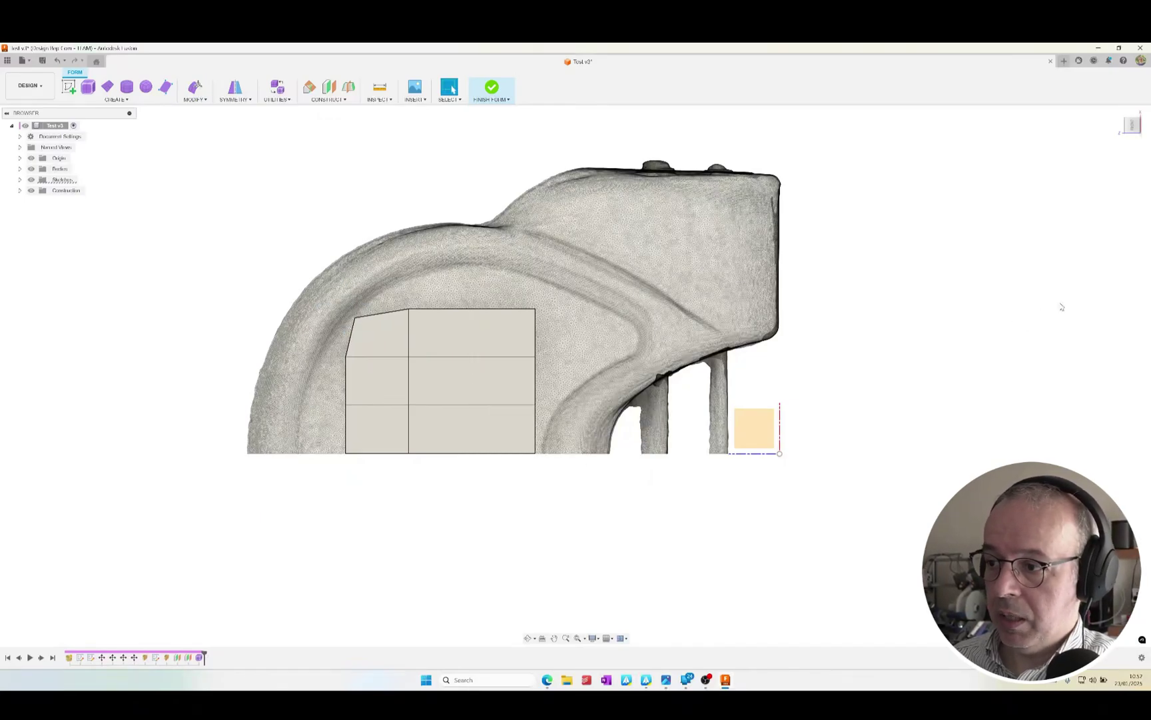
Pull all vertices of the three-by-three grid onto the mesh with automatic target selection and surface points.
click(208, 101)
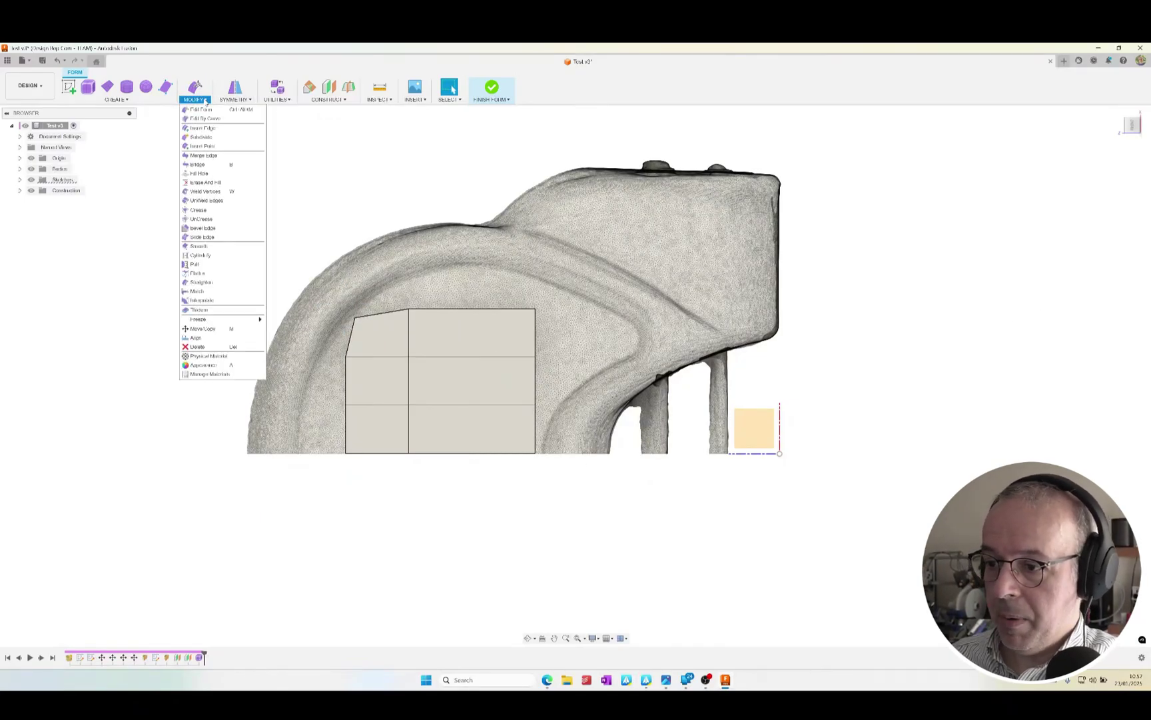
click(223, 265)
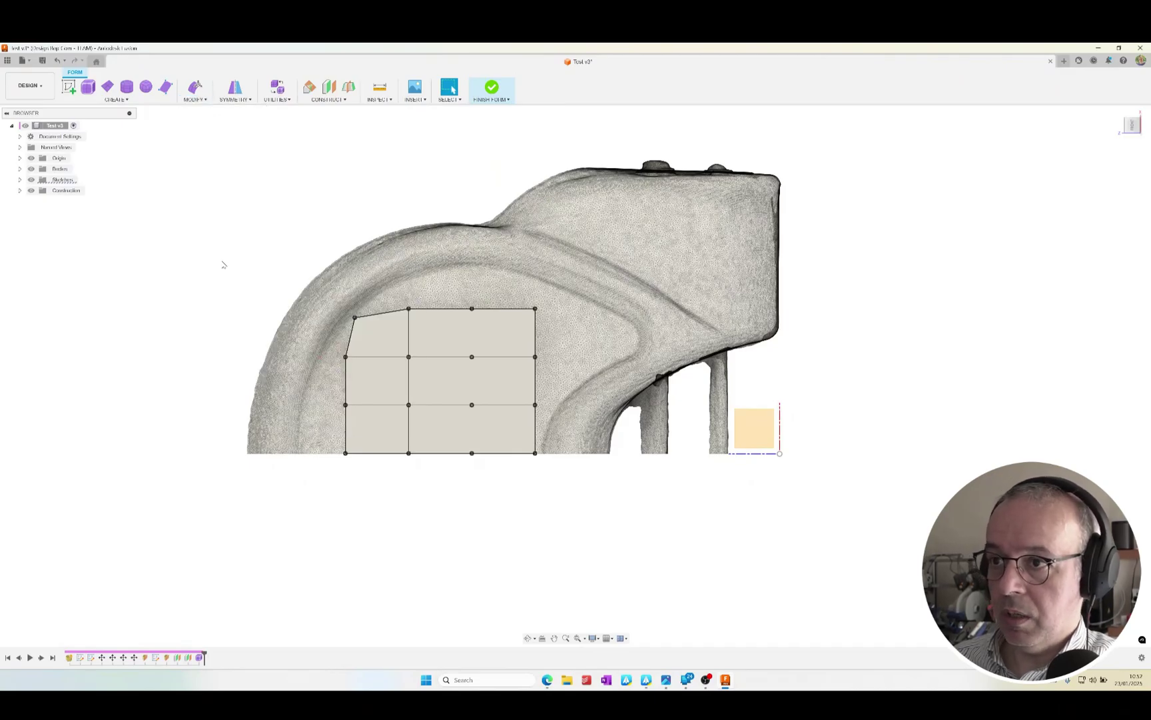
drag(236, 249, 573, 504)
shift+middle_drag(455, 406, 520, 400)
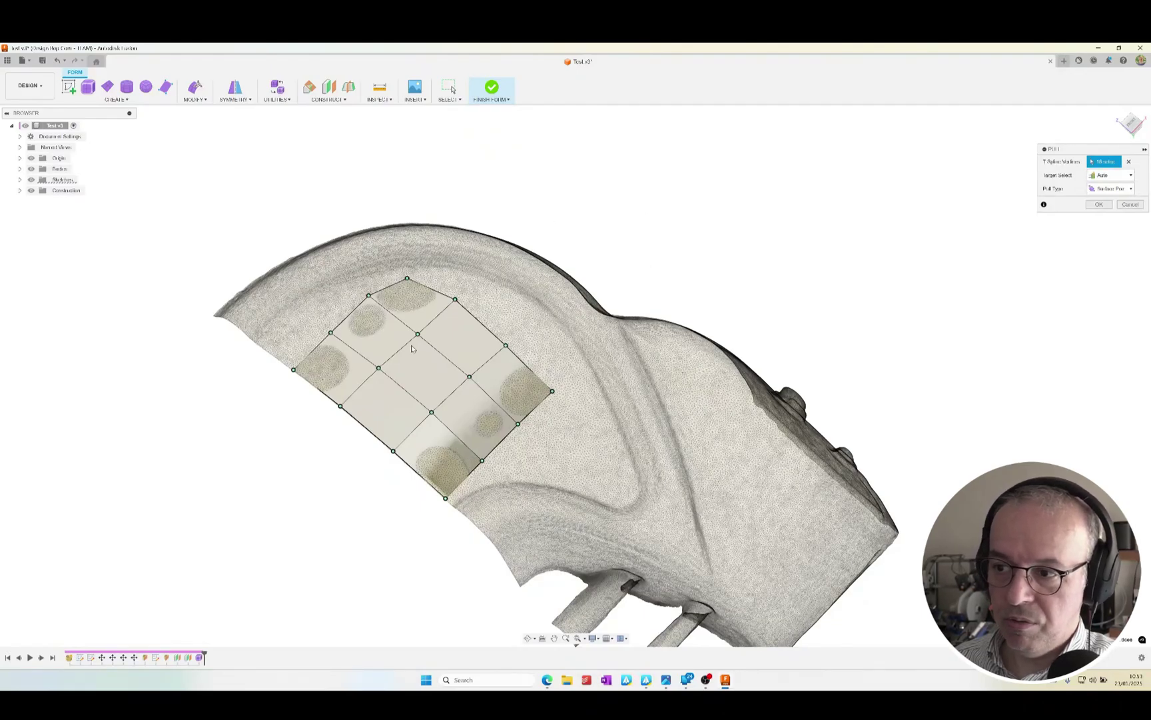
click(1098, 204)
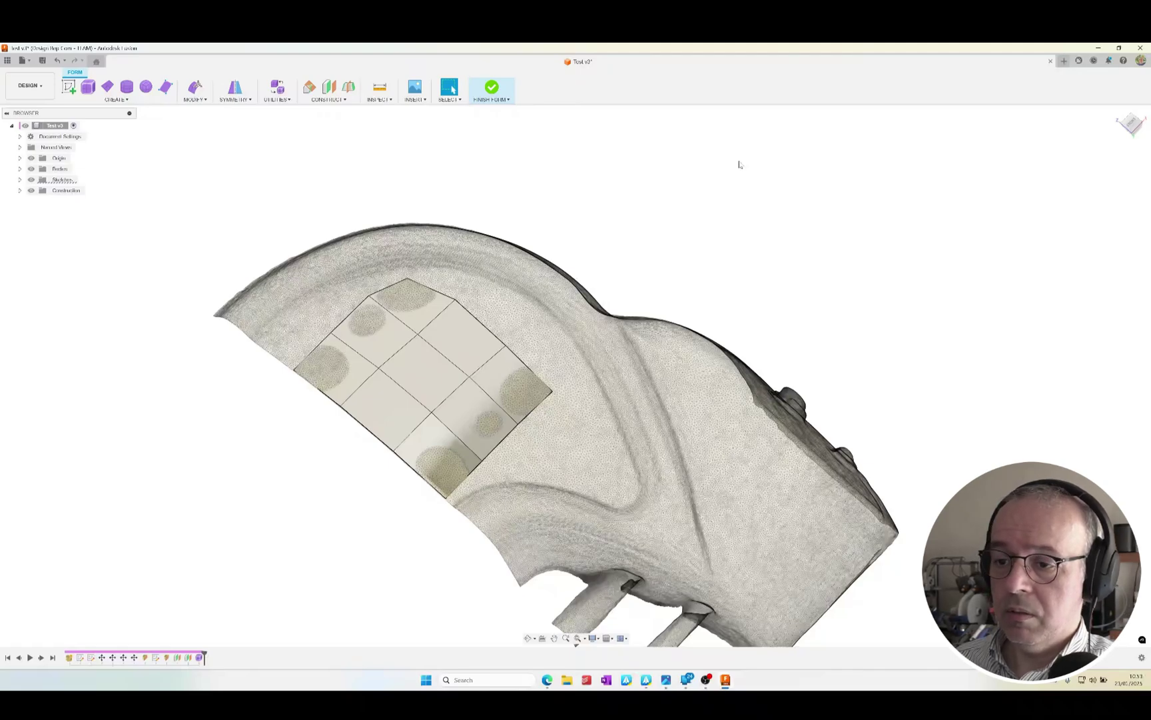
Check the pulled form against the mesh in smooth display and return it to box display.
key(alt+3)
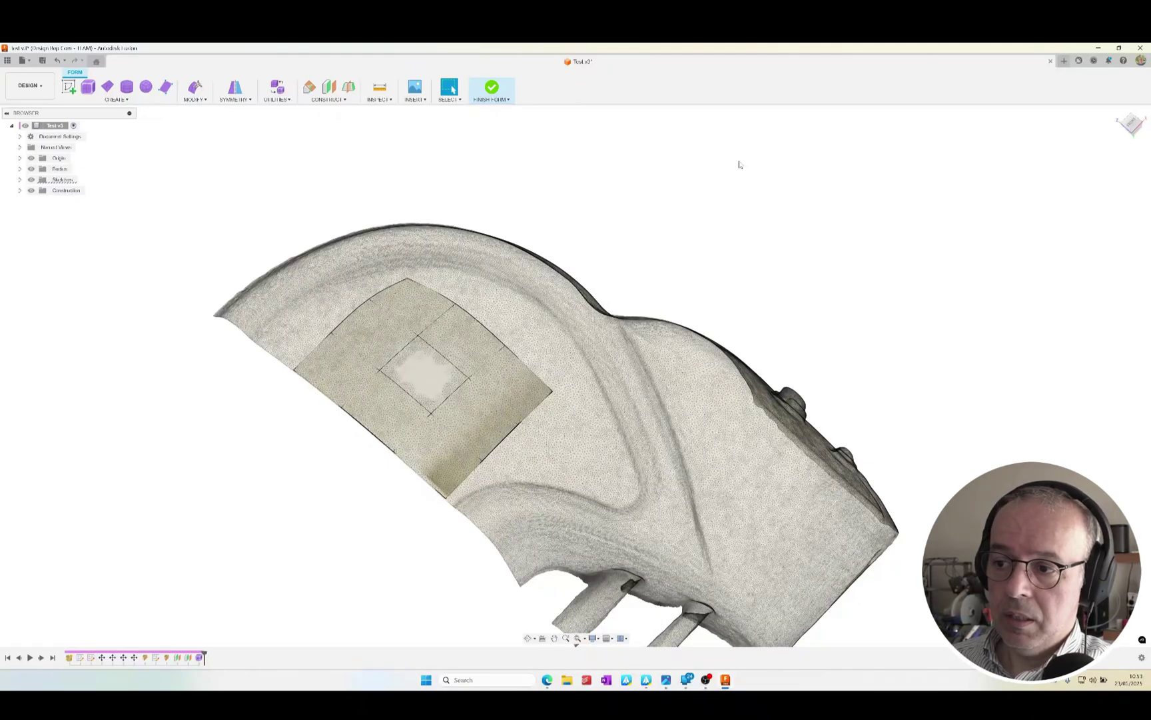
shift+middle_drag(640, 216, 346, 299)
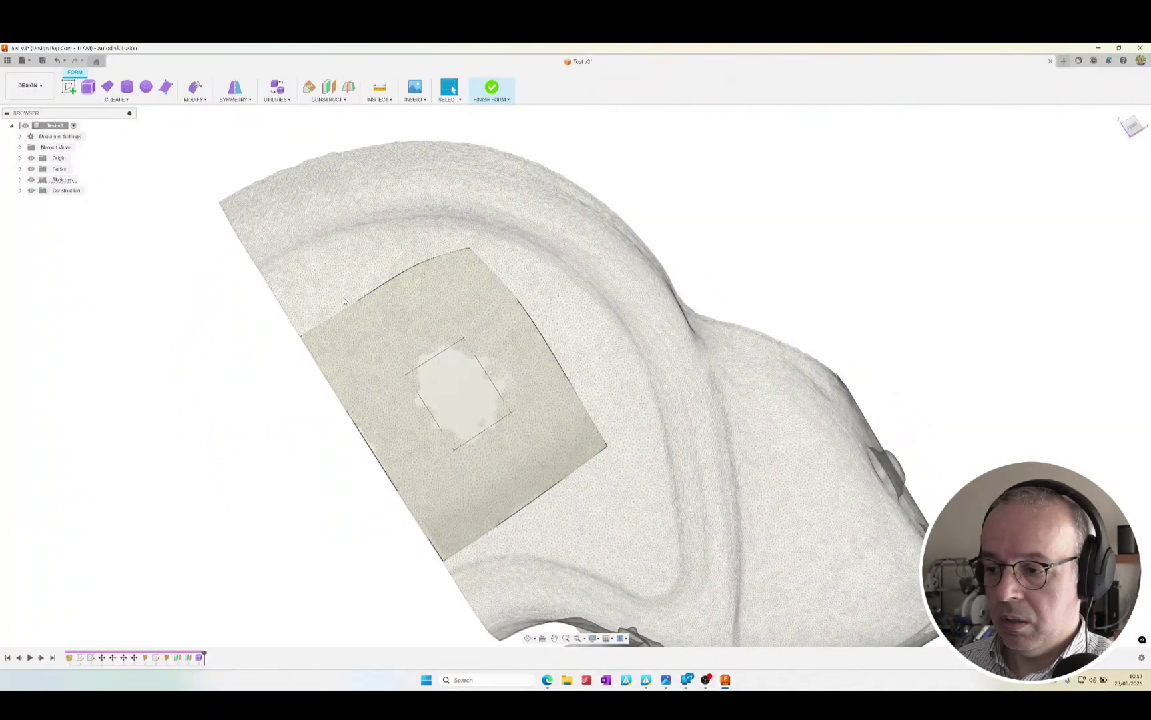
key(ctrl+1)
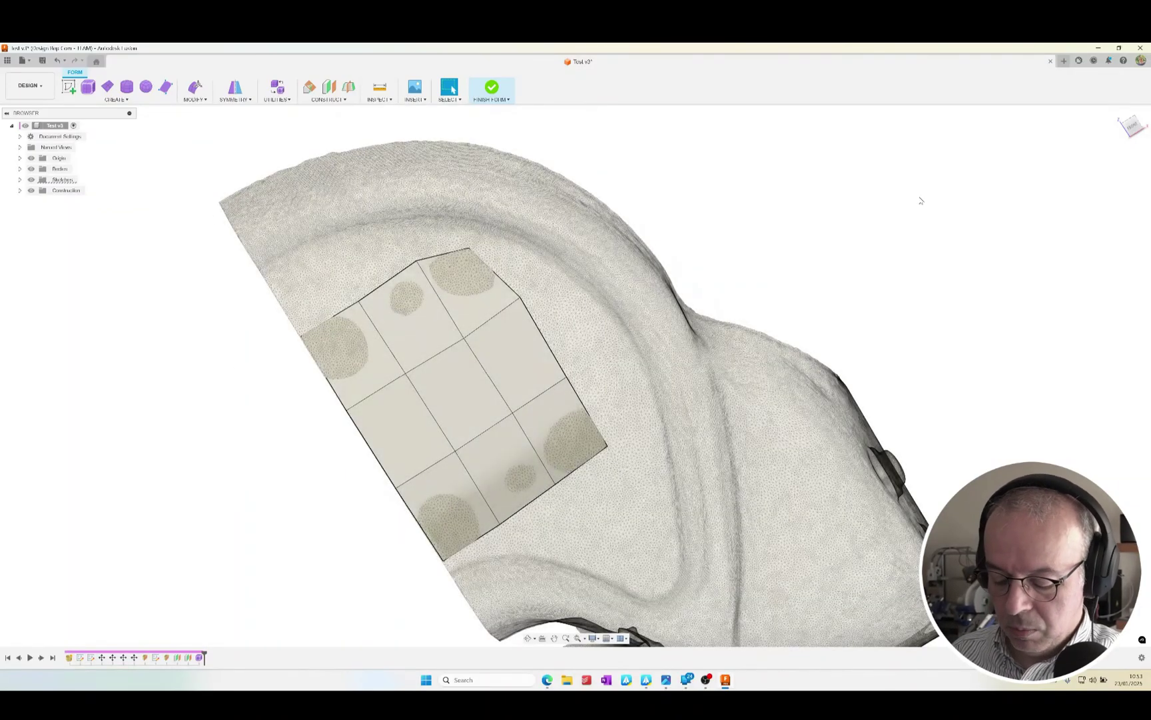
With Object Snap on, add a four-sided face between the grid's end edge beside the straight cut and the outer rim's foot.
click(1132, 126)
click(1132, 125)
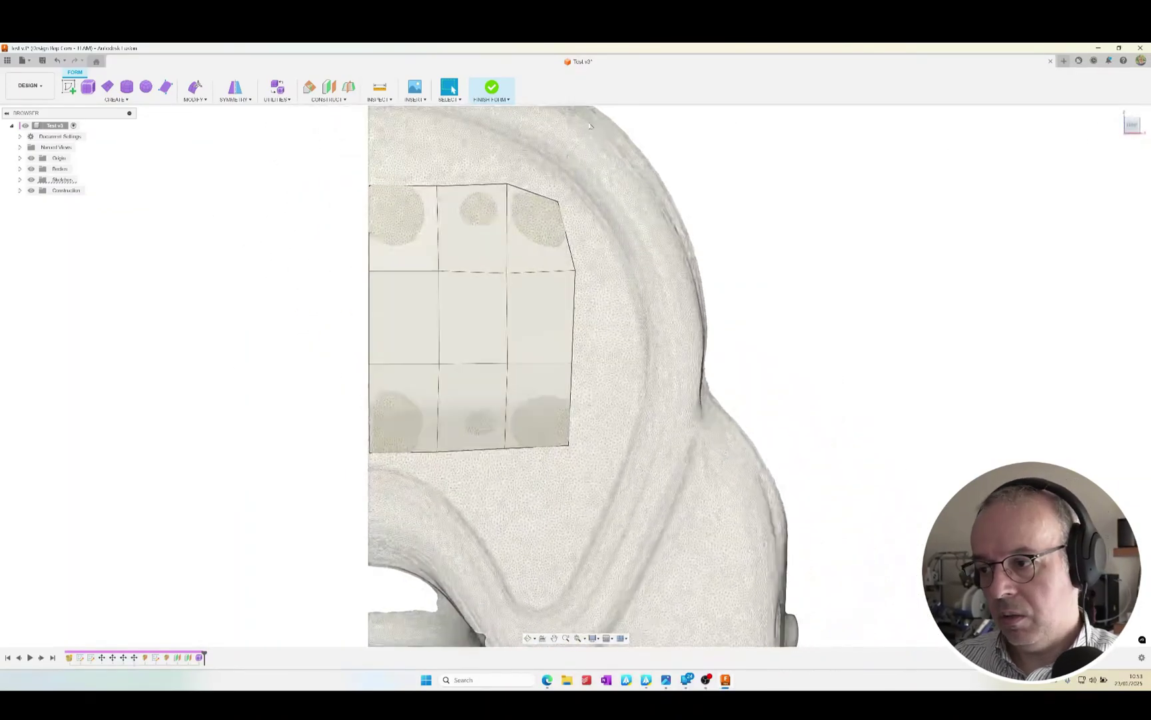
middle_drag(526, 210, 507, 351)
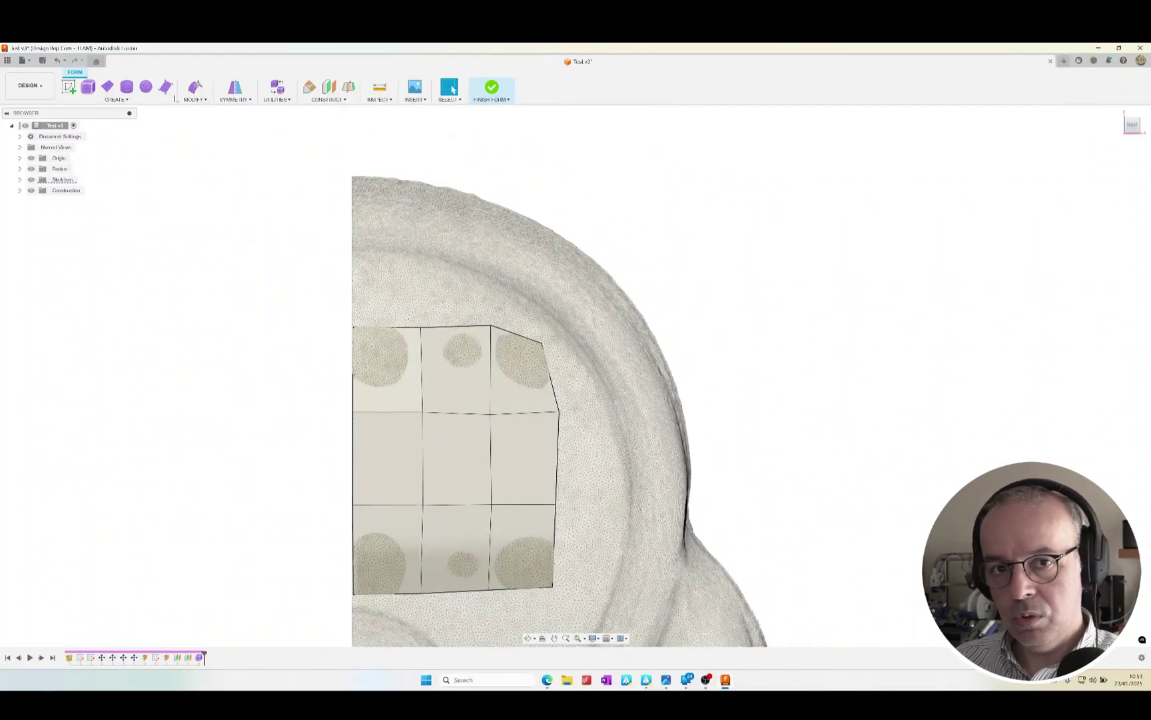
click(166, 90)
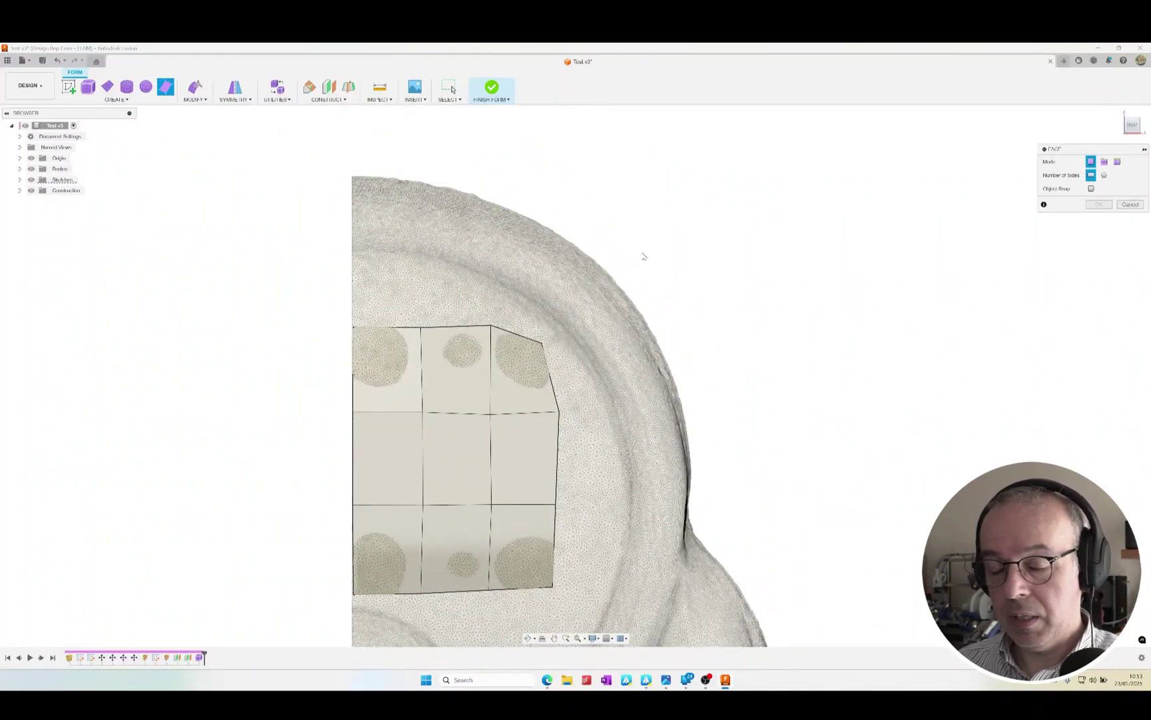
click(1091, 189)
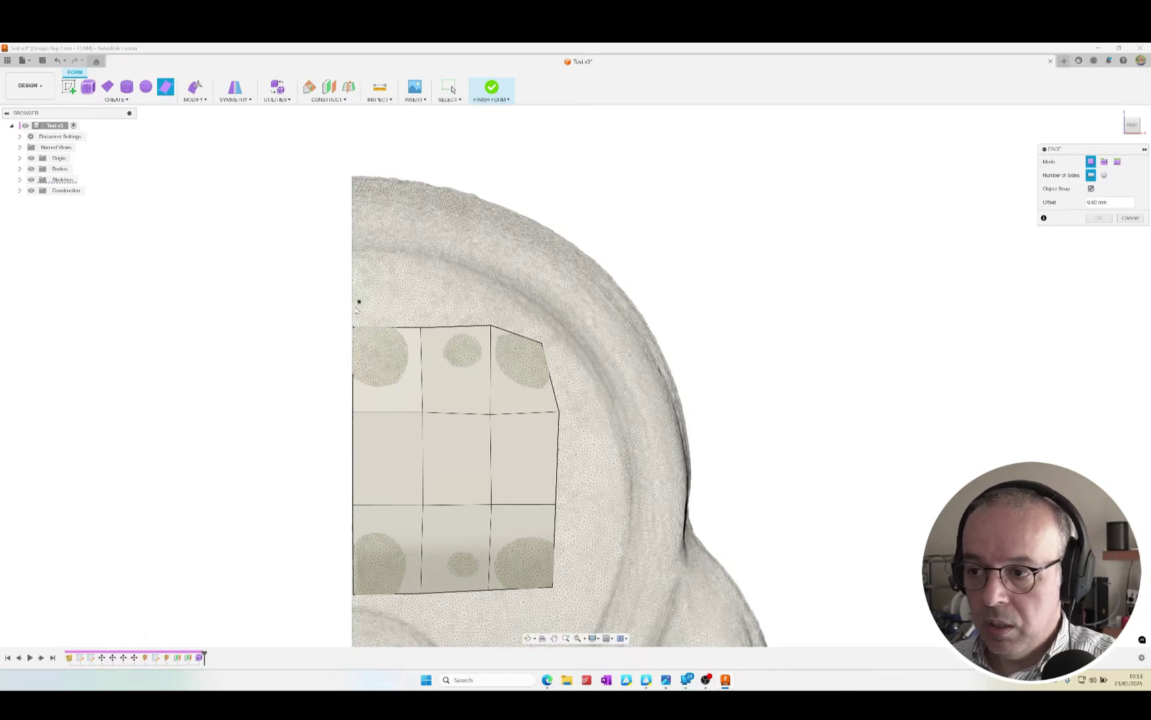
click(354, 258)
click(418, 267)
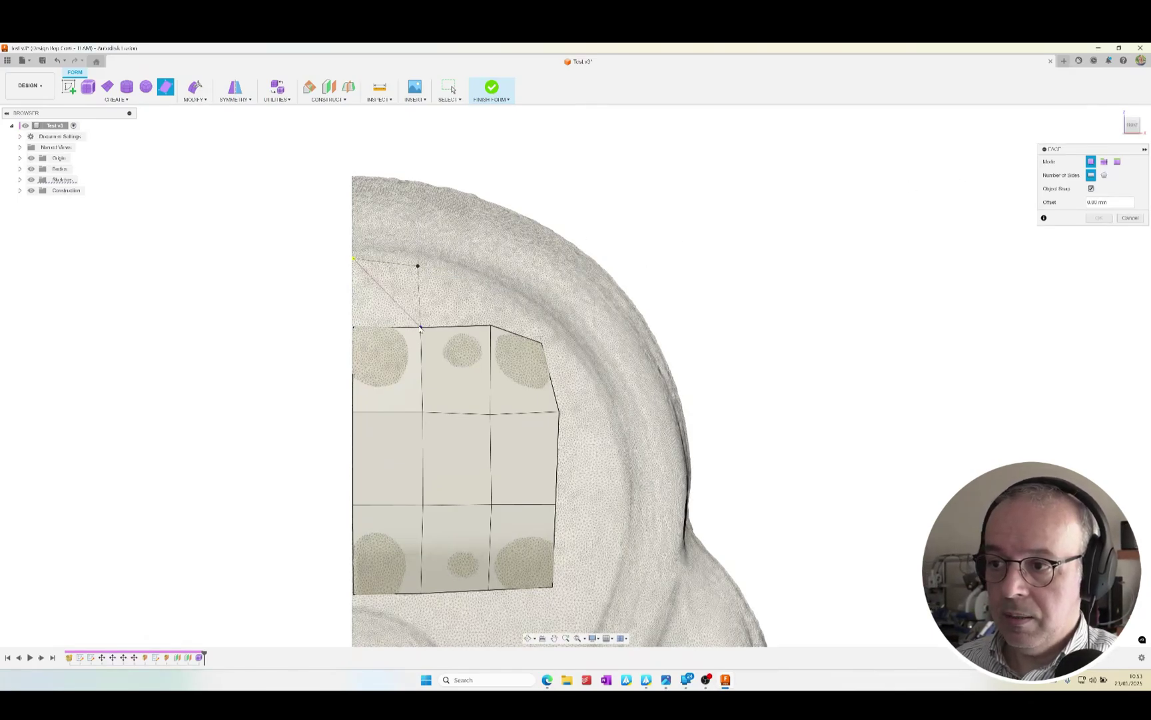
click(421, 328)
click(353, 326)
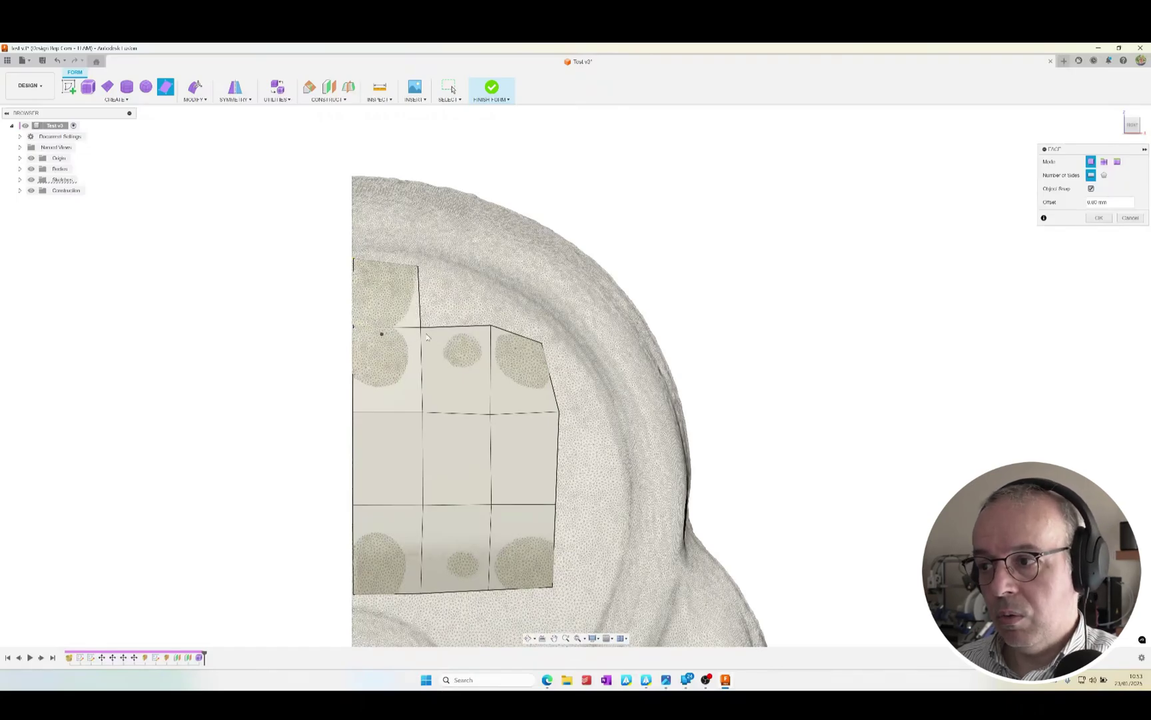
Add two adjoining four-sided faces along the grid's end, following the outer rim's foot up to the shifted corner vertex.
click(420, 328)
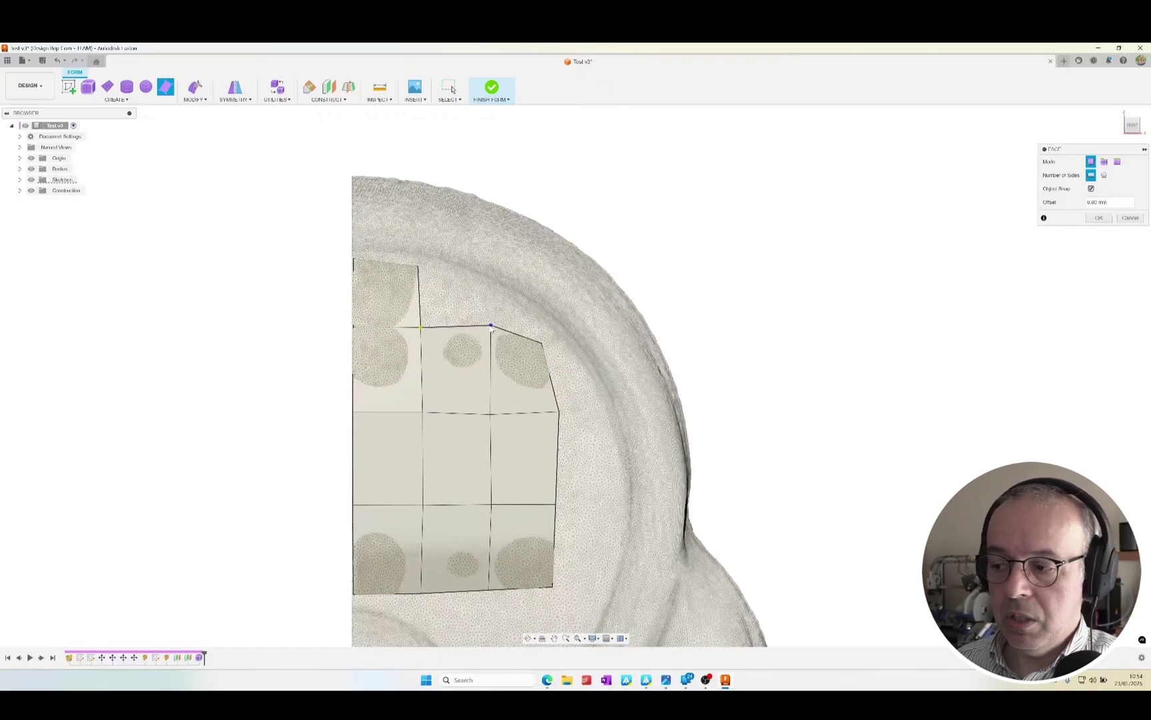
click(487, 289)
click(419, 267)
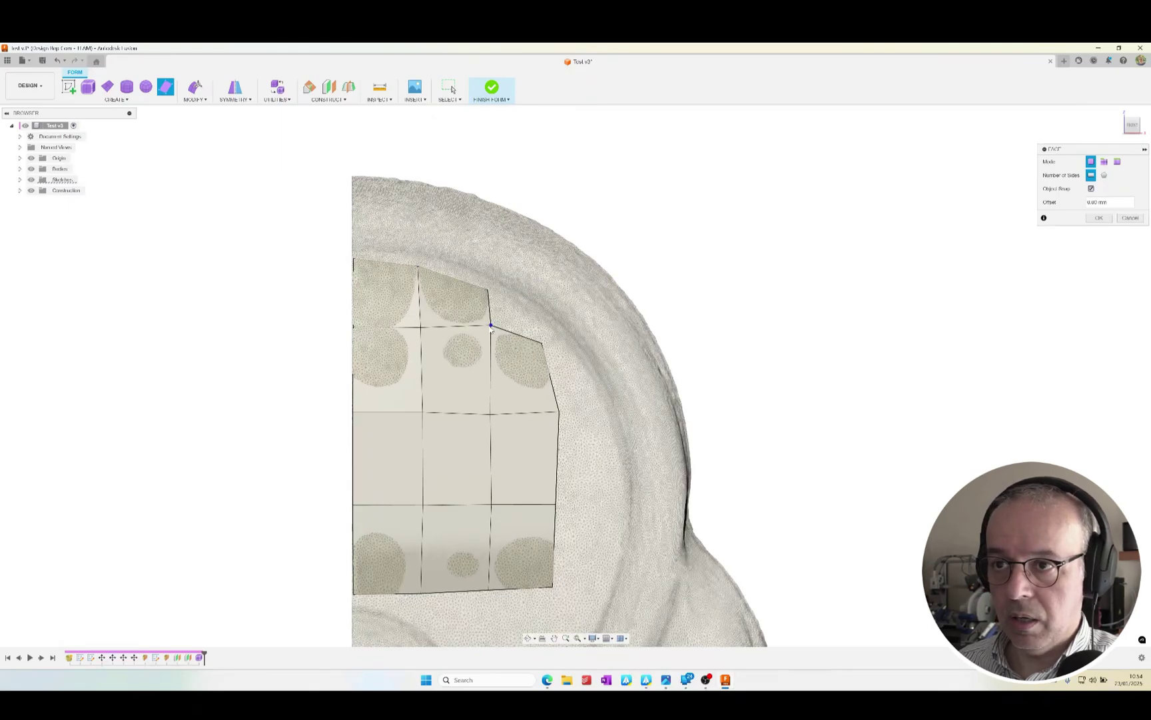
click(491, 325)
click(542, 343)
click(546, 328)
click(488, 291)
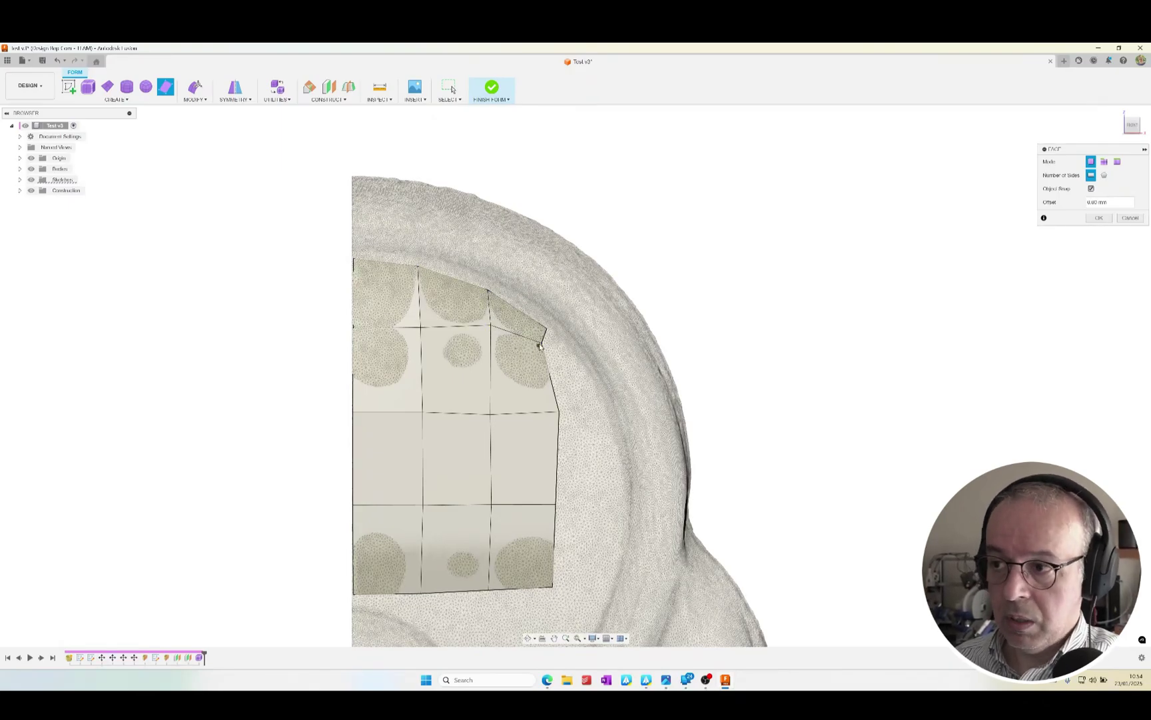
Add a four-sided face around the grid's shifted corner, reaching out to the outer rim's foot.
click(542, 342)
click(546, 329)
click(594, 394)
click(558, 412)
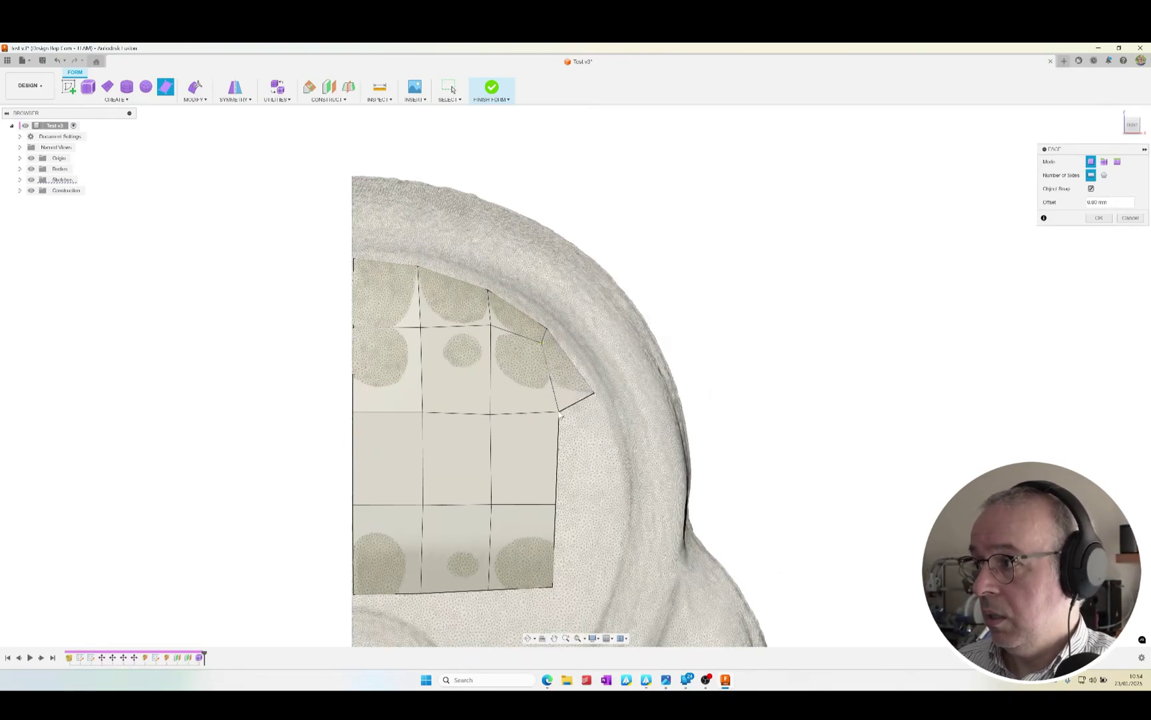
Add two adjoining four-sided faces along the grid's long side, following the outer rim's foot from the shifted corner to the grid's last row.
click(594, 394)
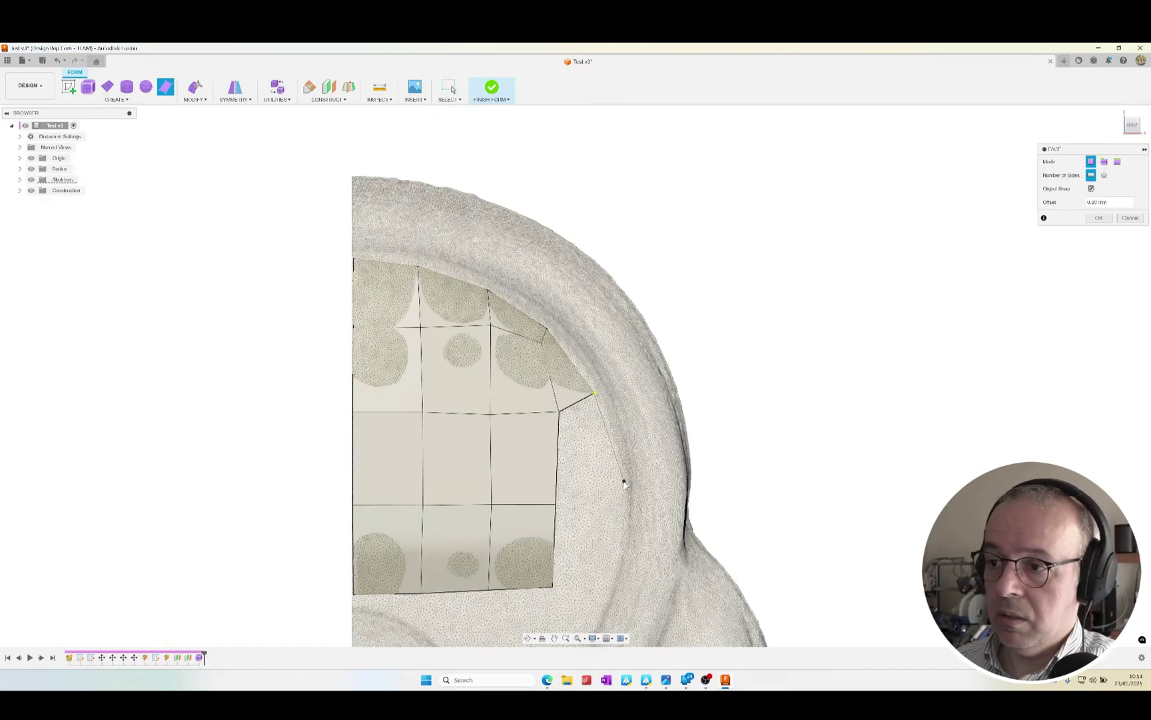
click(622, 484)
click(557, 504)
click(560, 413)
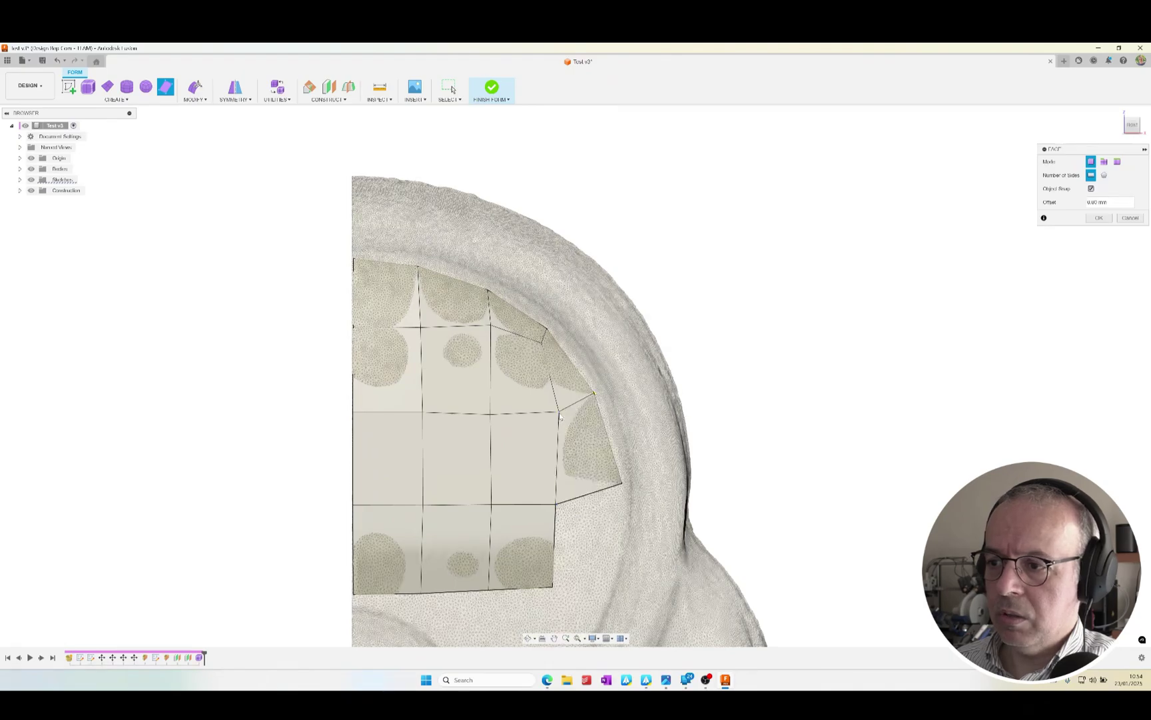
click(621, 484)
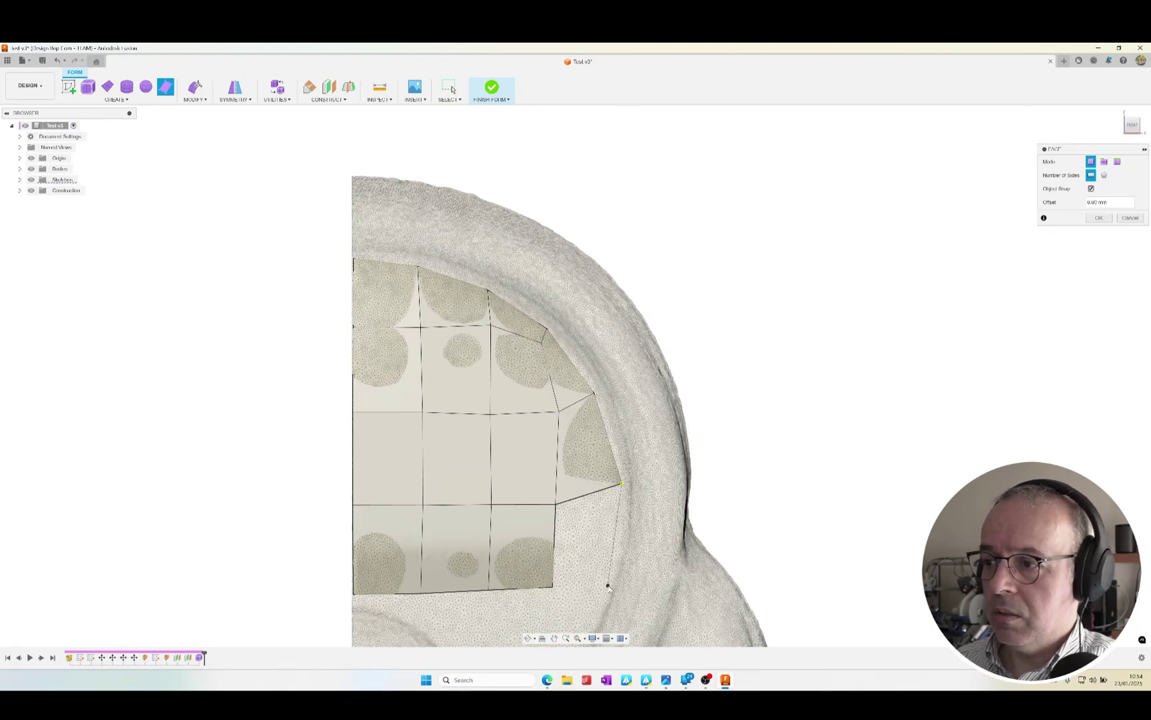
click(609, 587)
click(553, 585)
click(557, 505)
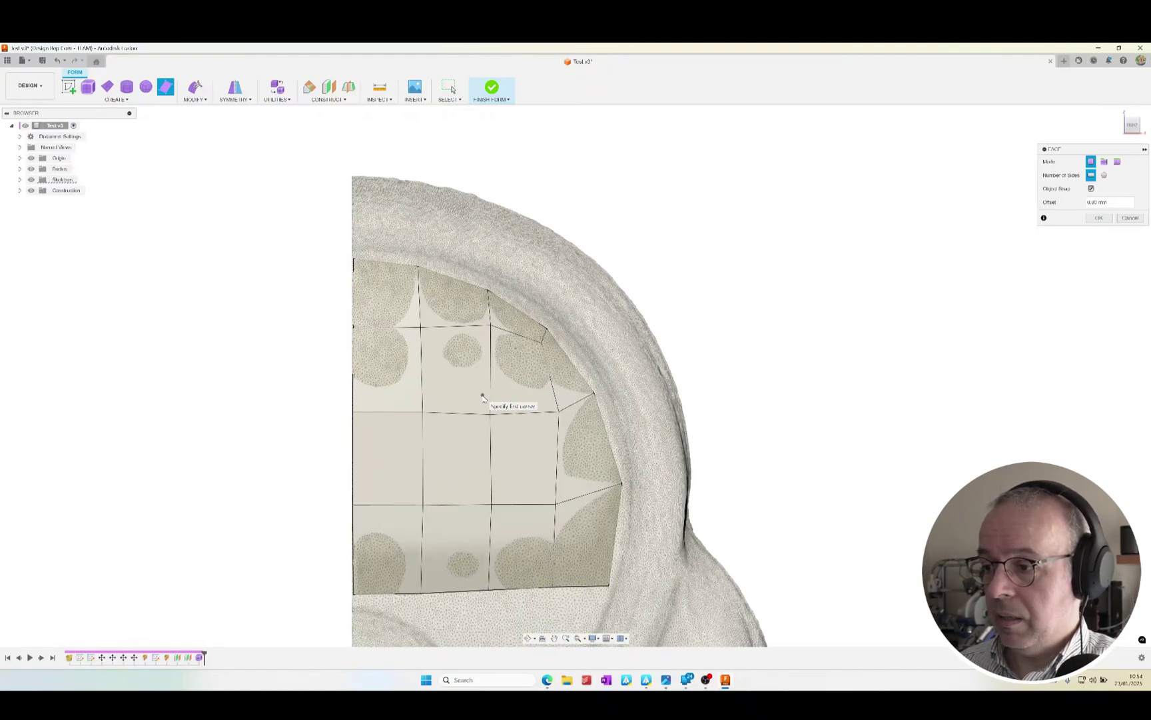
Add two adjoining four-sided faces below the grid's last row, starting at the straight cut and following the inner rim's foot.
middle_drag(468, 462, 435, 346)
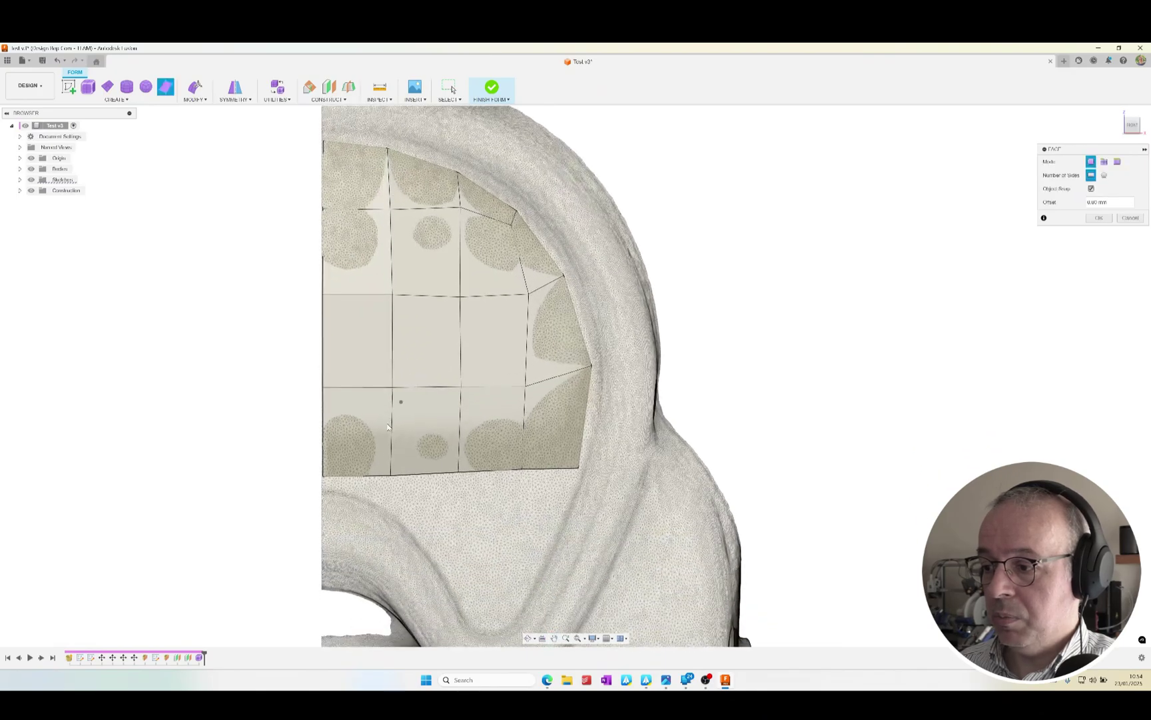
click(322, 490)
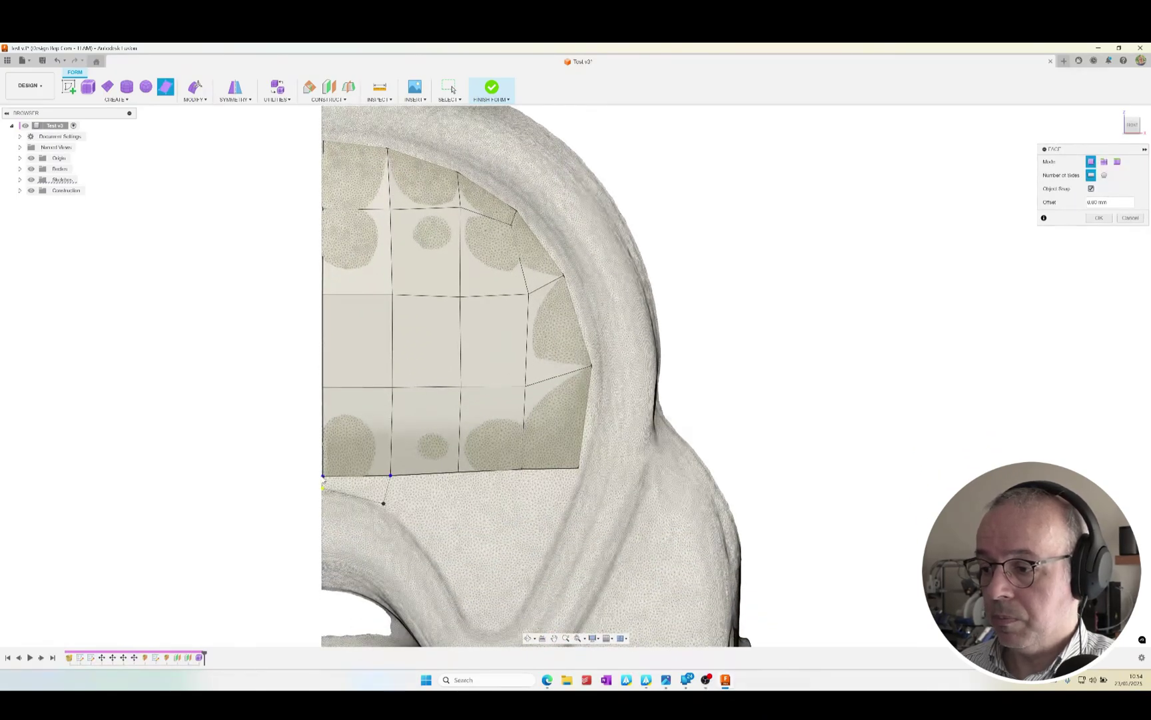
click(324, 477)
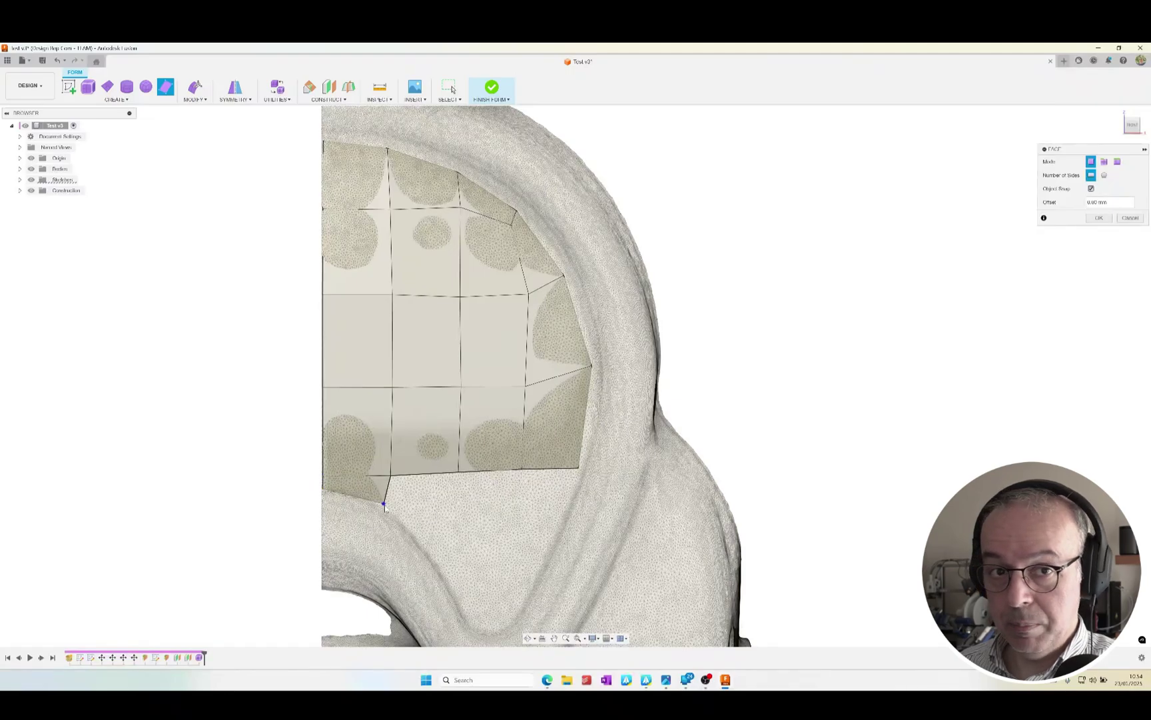
click(384, 504)
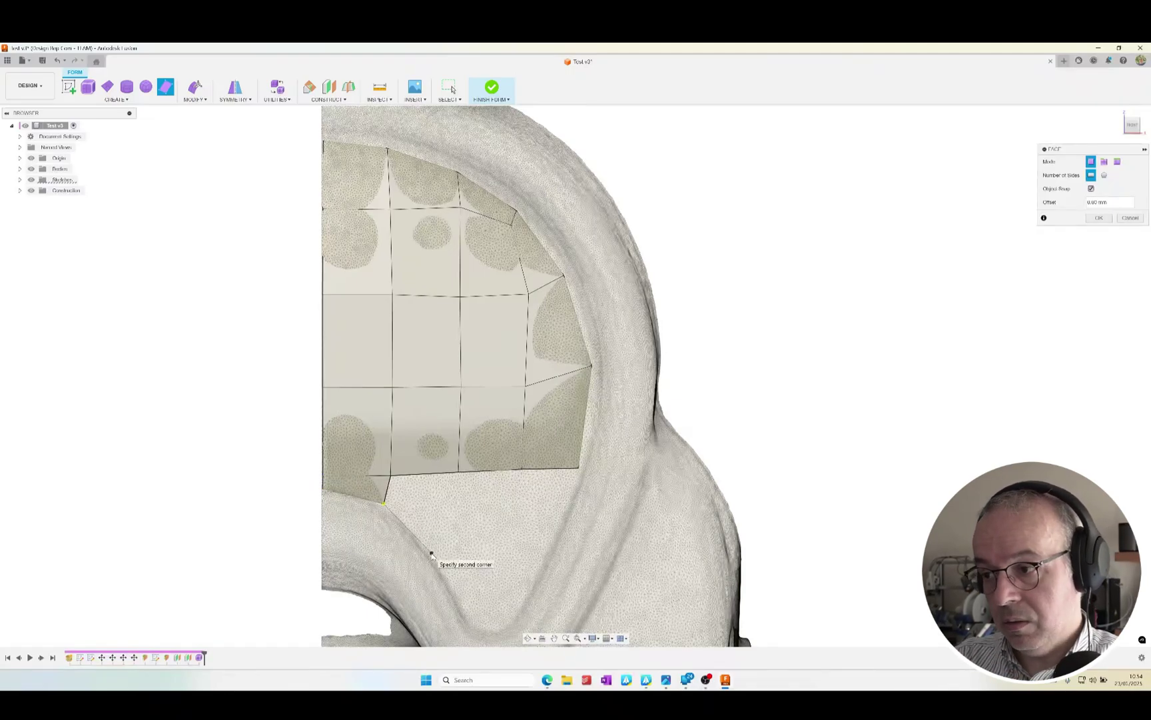
click(431, 554)
click(458, 475)
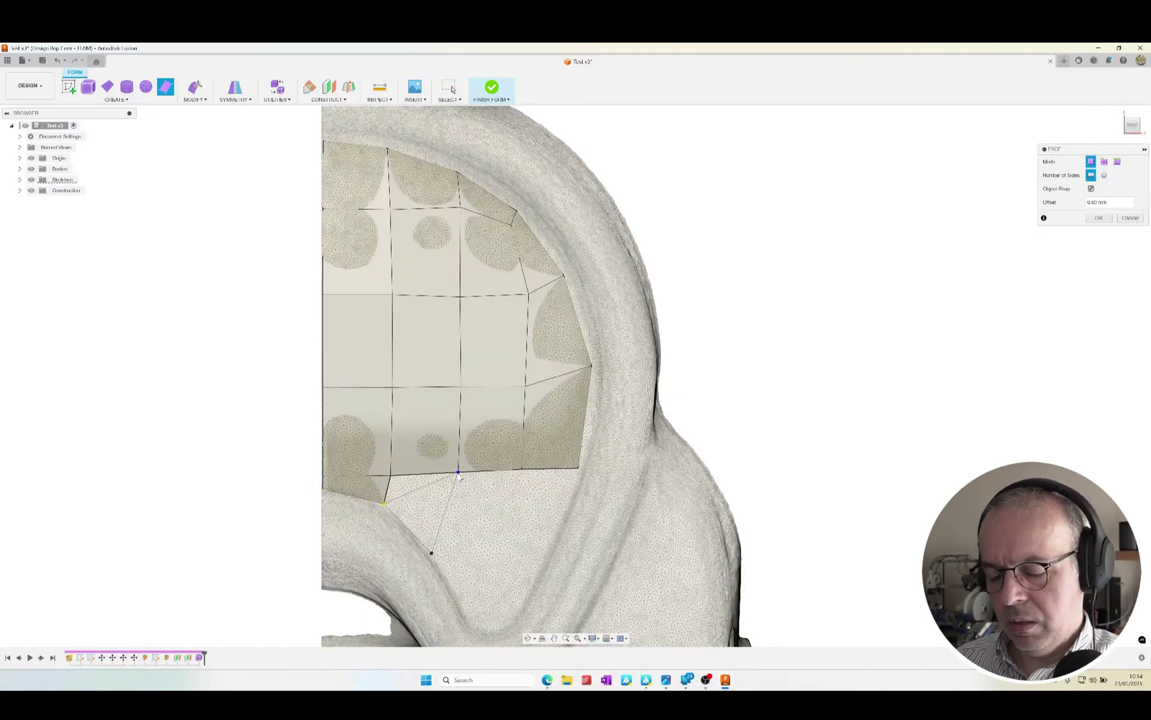
click(391, 478)
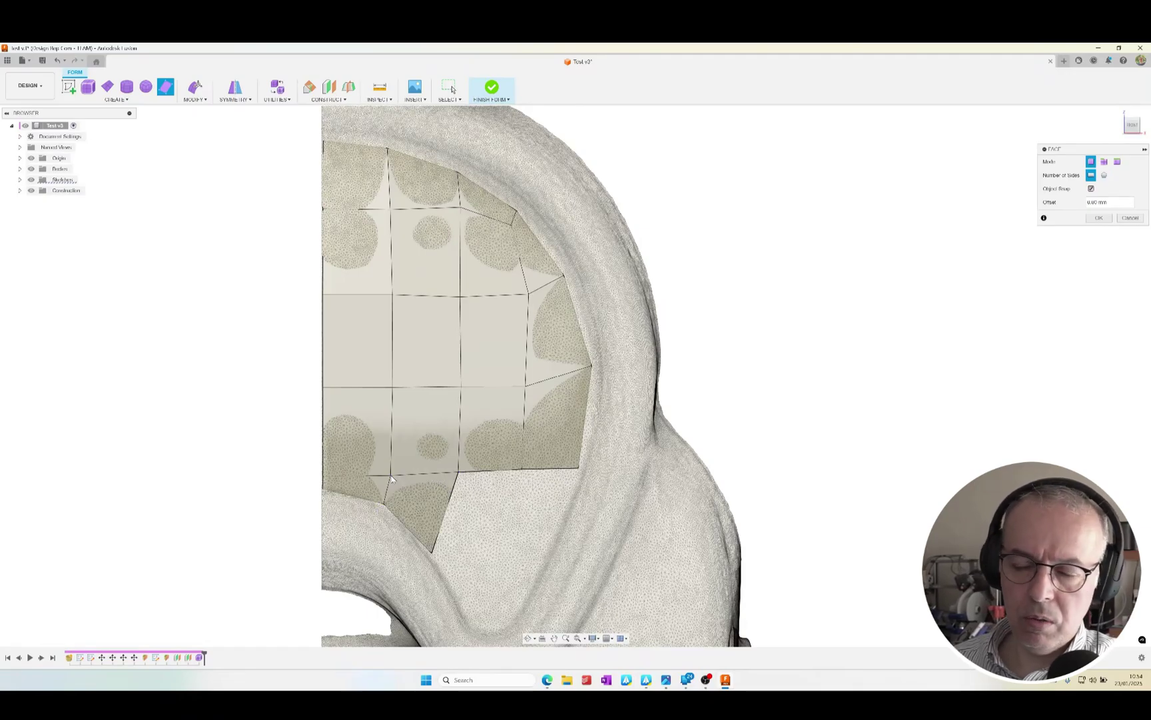
Add two more four-sided faces to complete the row below the grid, reaching across to the outer rim's foot.
click(458, 475)
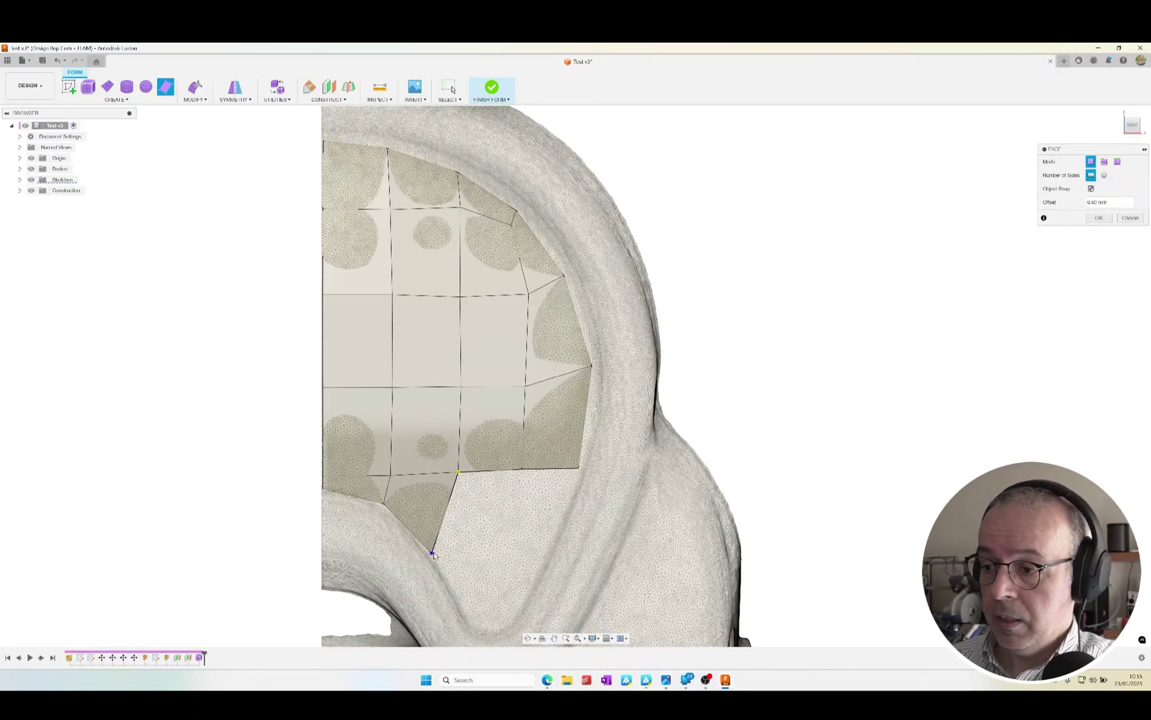
click(505, 556)
click(523, 471)
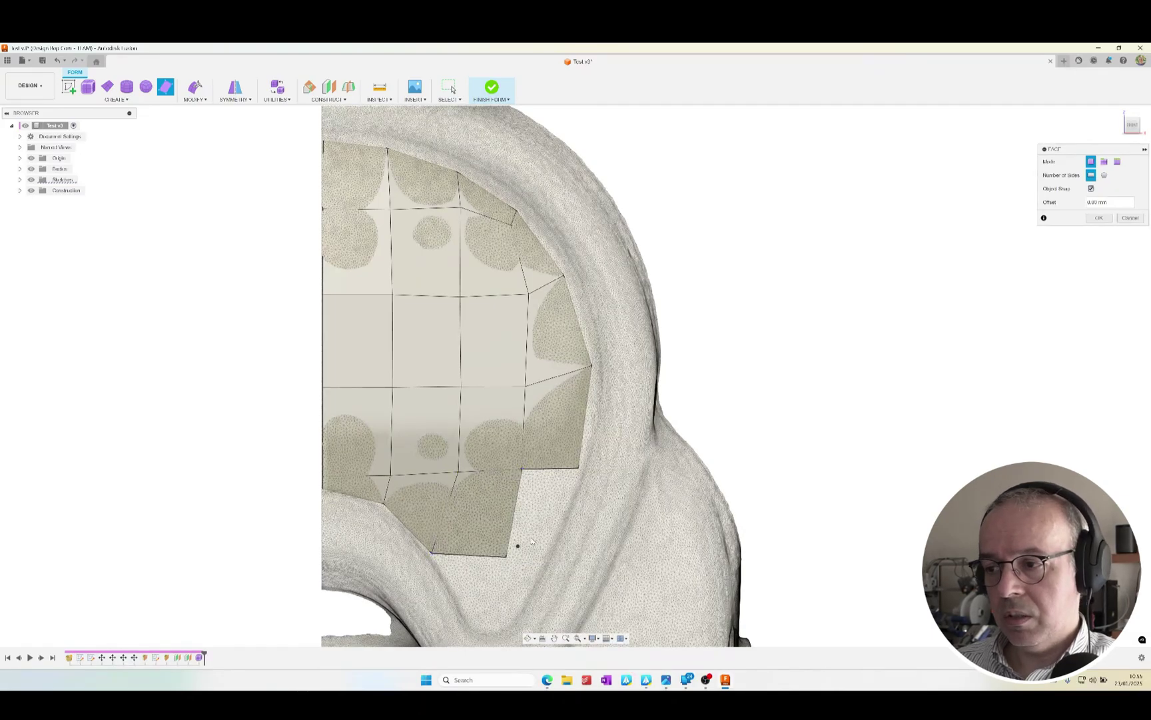
click(576, 472)
click(545, 557)
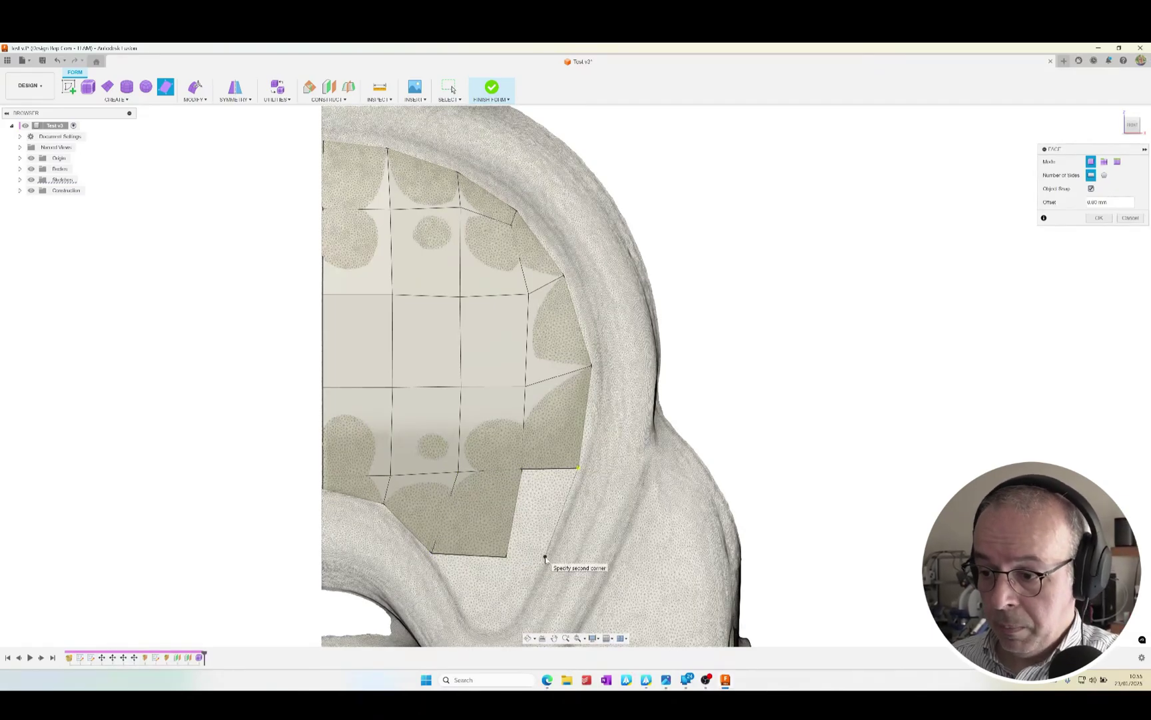
click(507, 557)
click(522, 471)
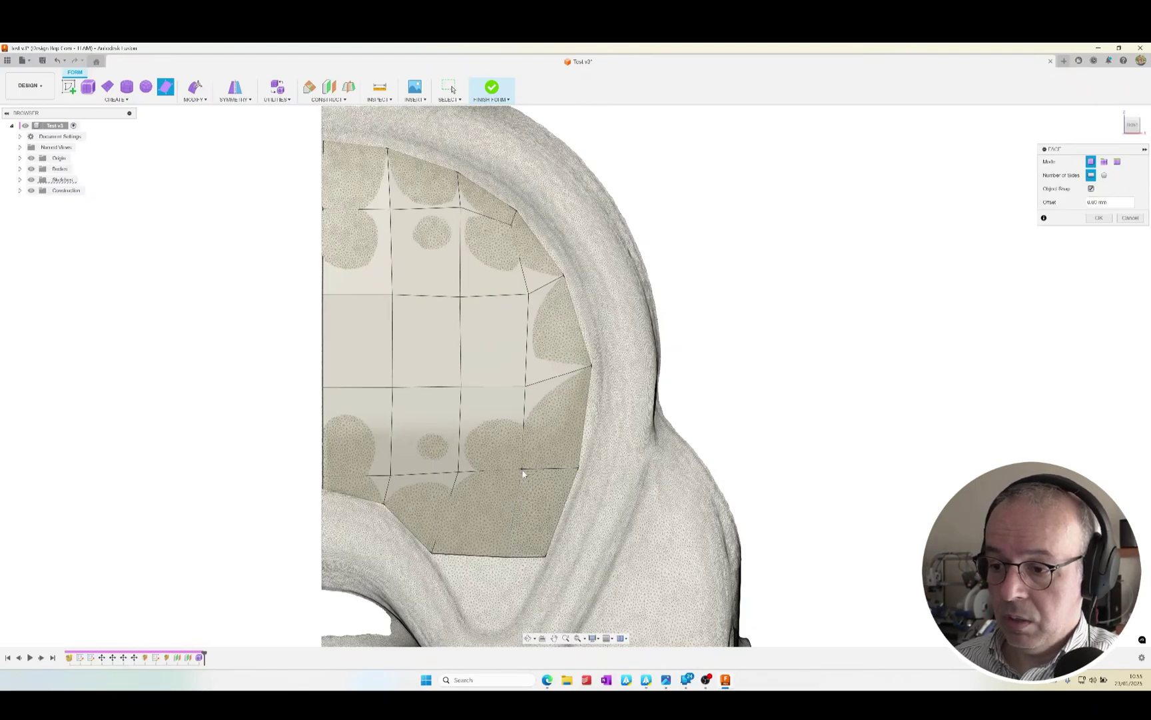
Add two side-by-side four-sided faces below the new row, filling the narrowing pocket between the inner and outer rims.
middle_drag(481, 507, 475, 408)
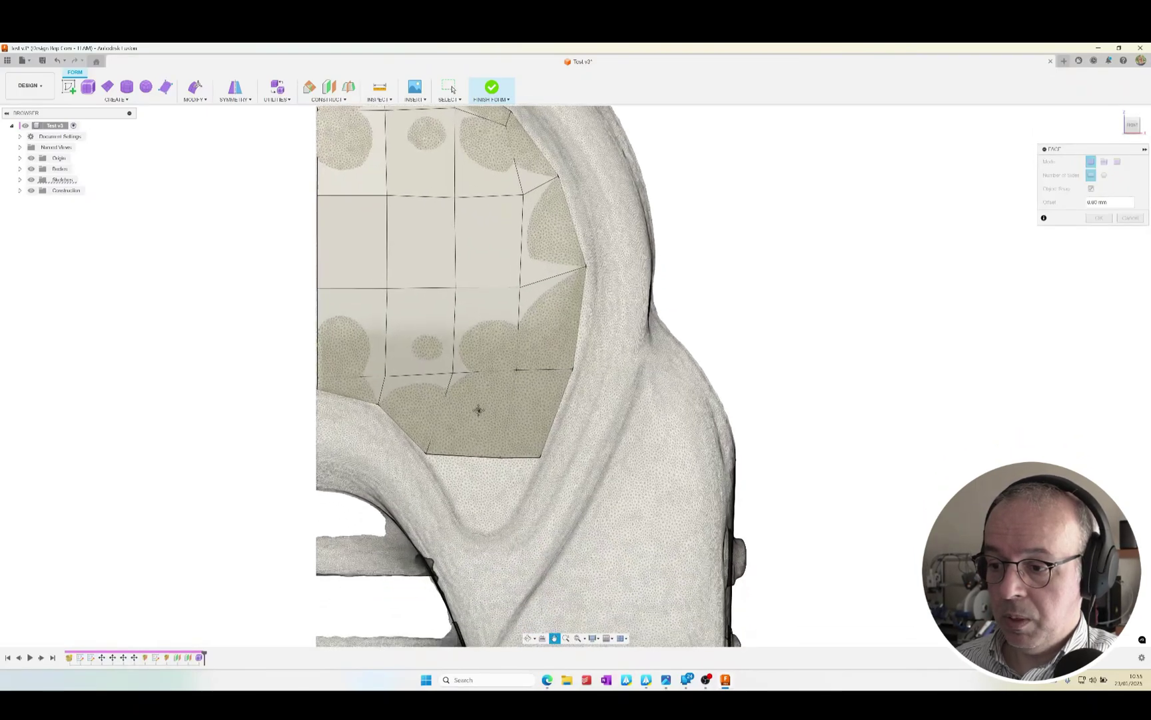
click(512, 510)
click(490, 504)
click(498, 455)
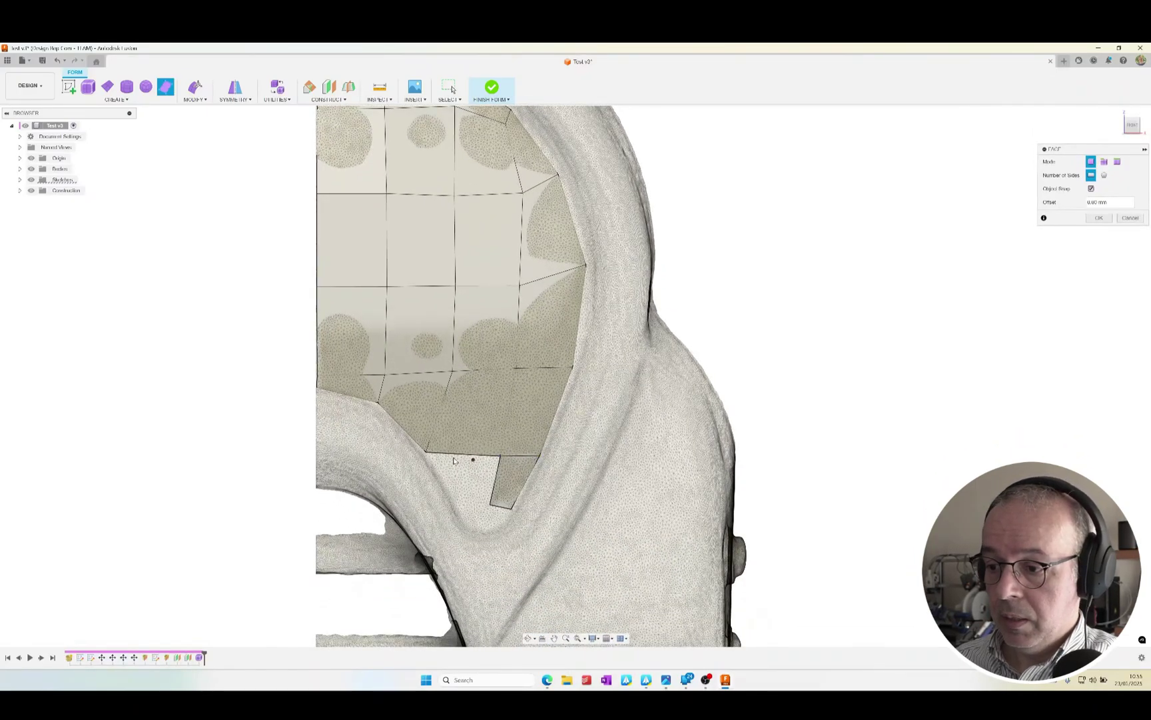
click(427, 453)
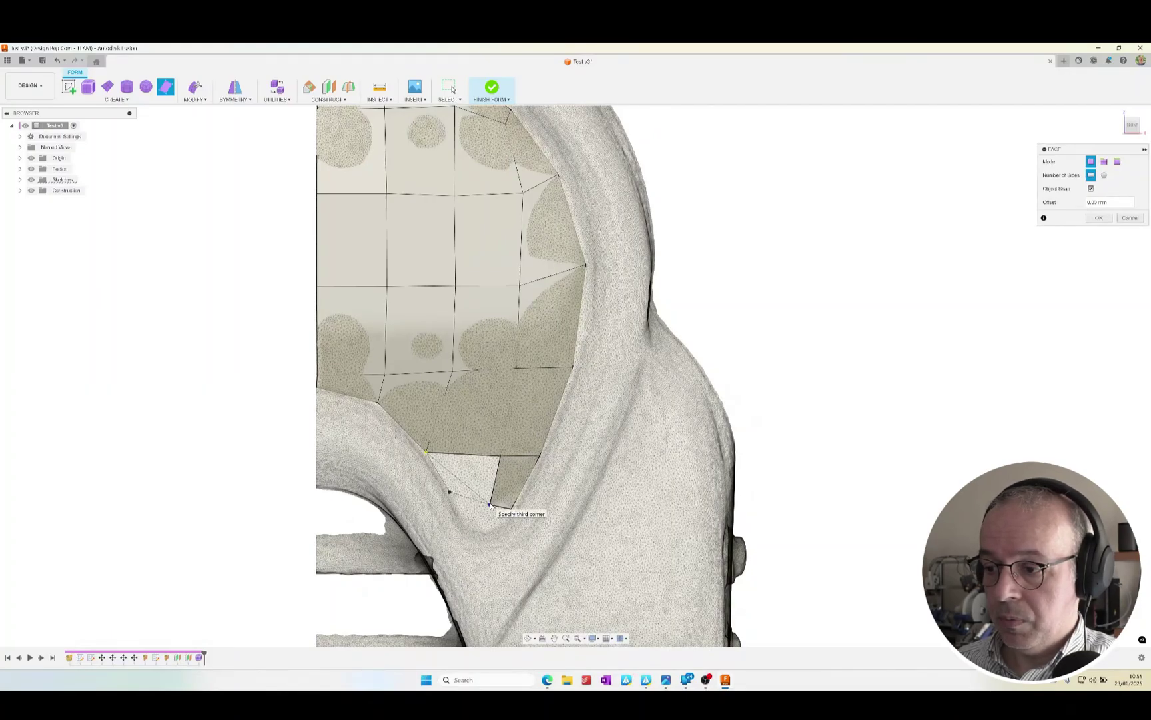
click(490, 505)
click(500, 457)
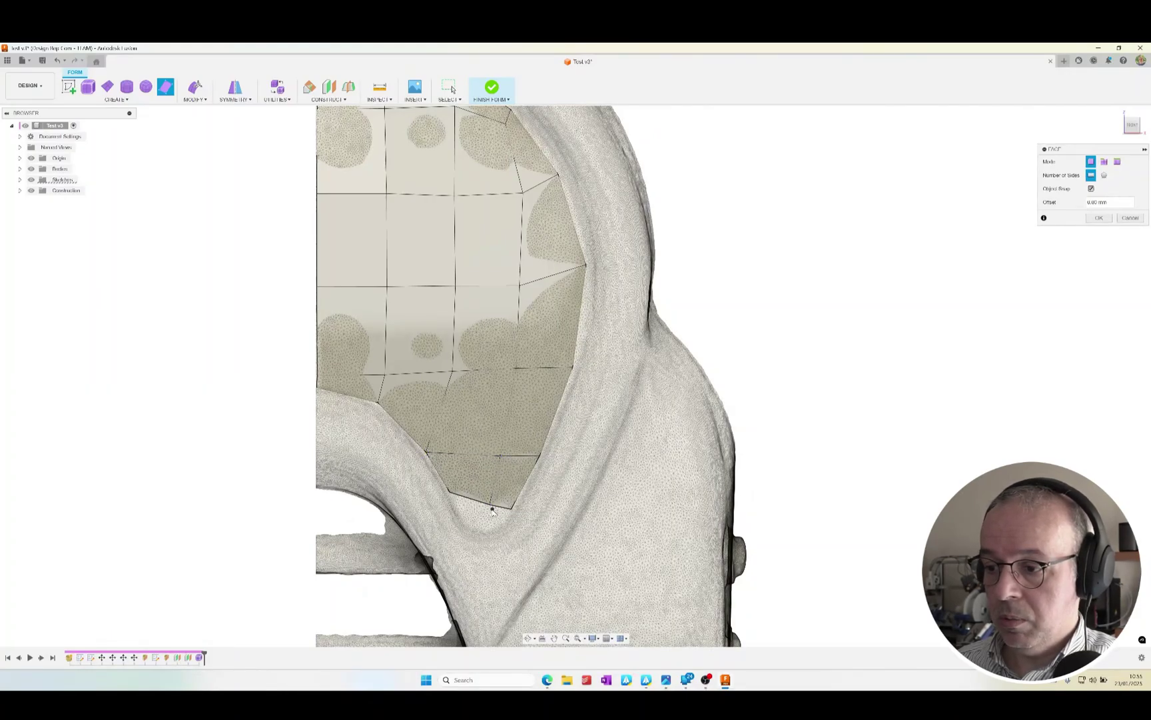
Close the pocket's narrow tip with two four-sided faces meeting at its lowest point, and finish the Face command.
middle_drag(492, 511, 489, 434)
scroll(489, 434, up, 2)
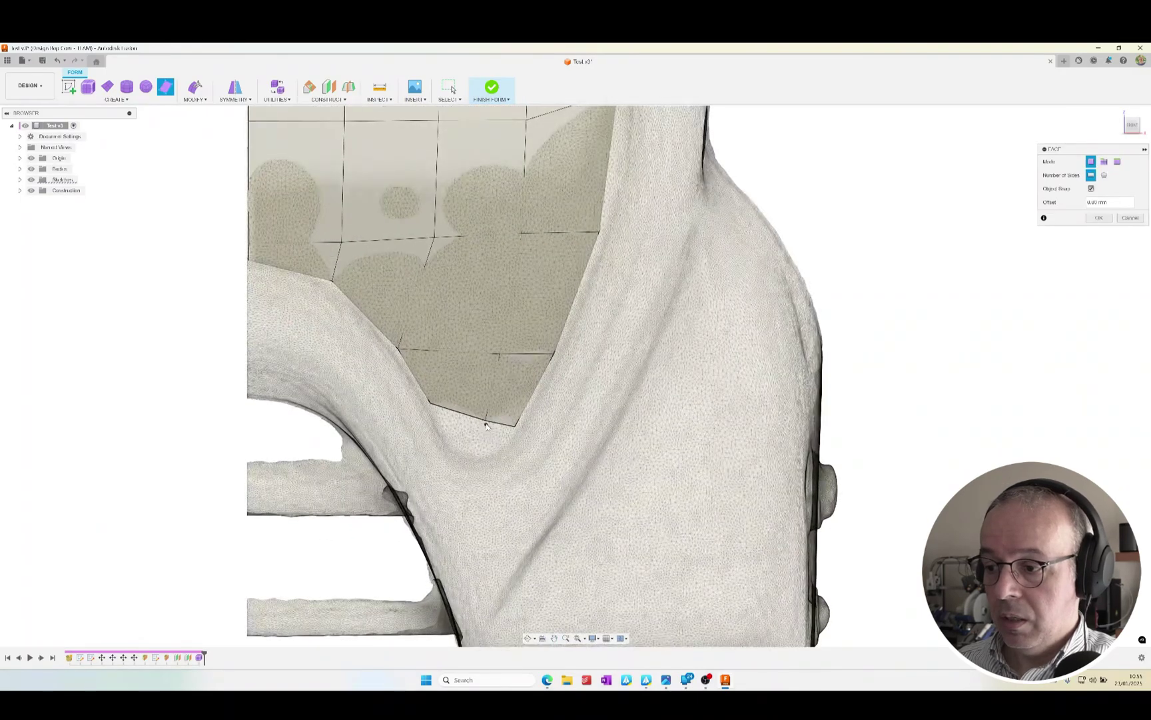
click(485, 421)
click(484, 456)
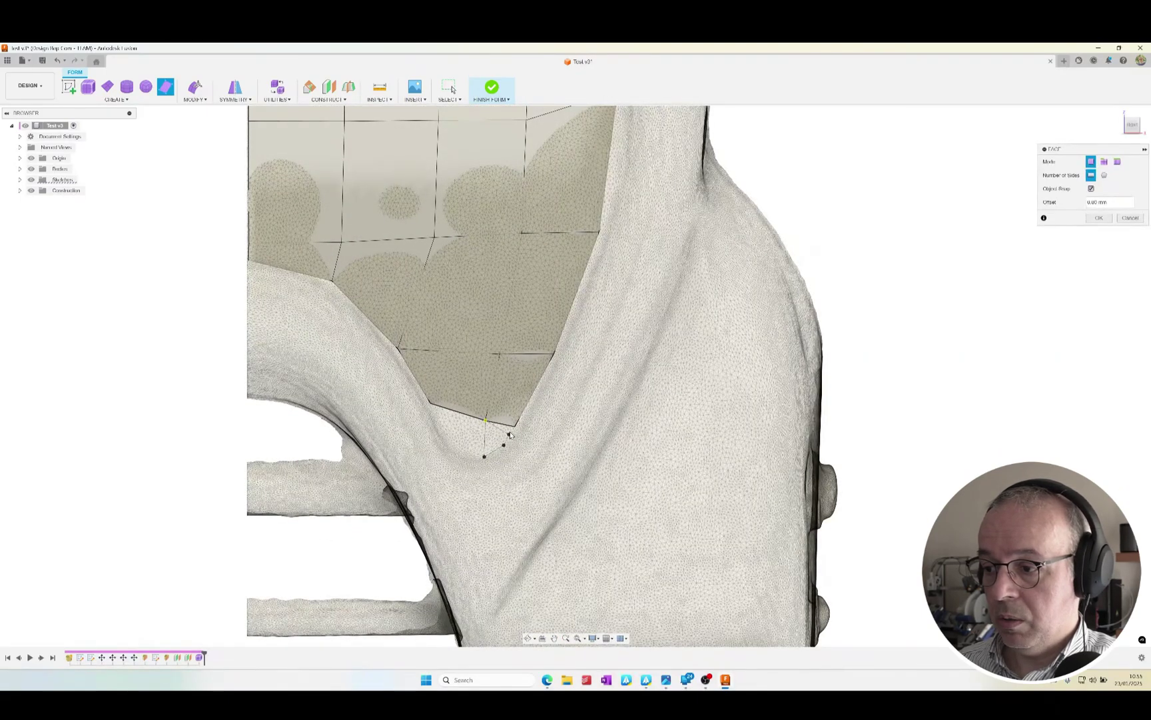
click(514, 429)
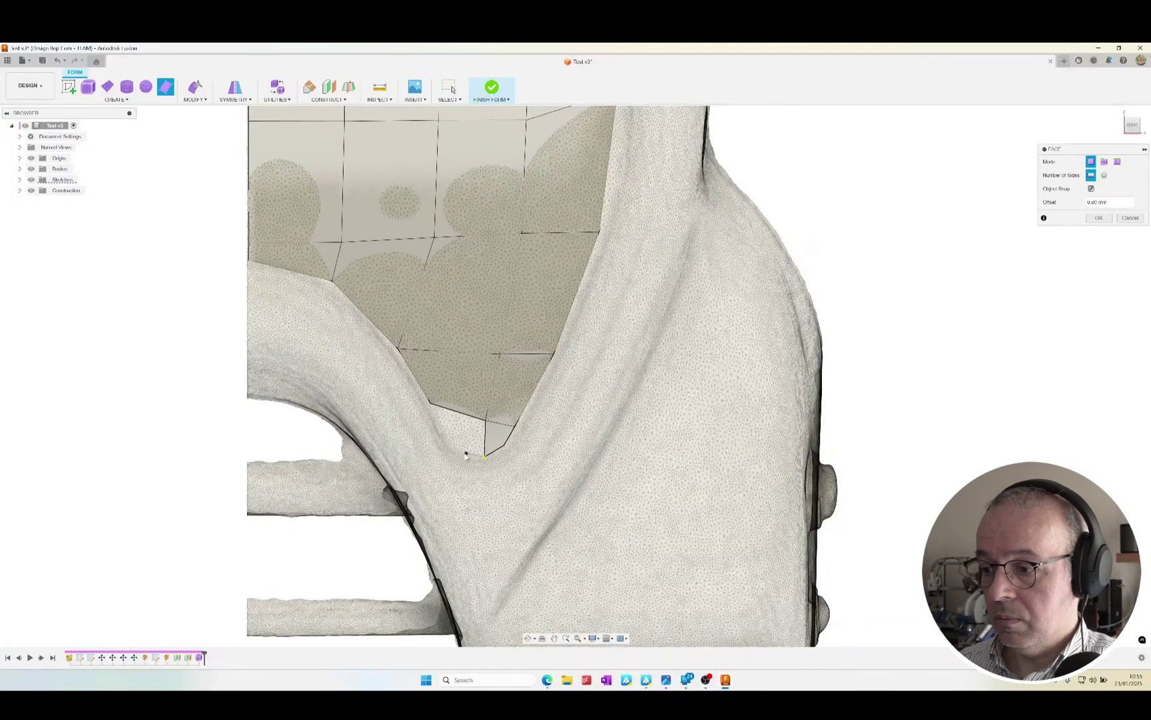
click(430, 402)
click(486, 421)
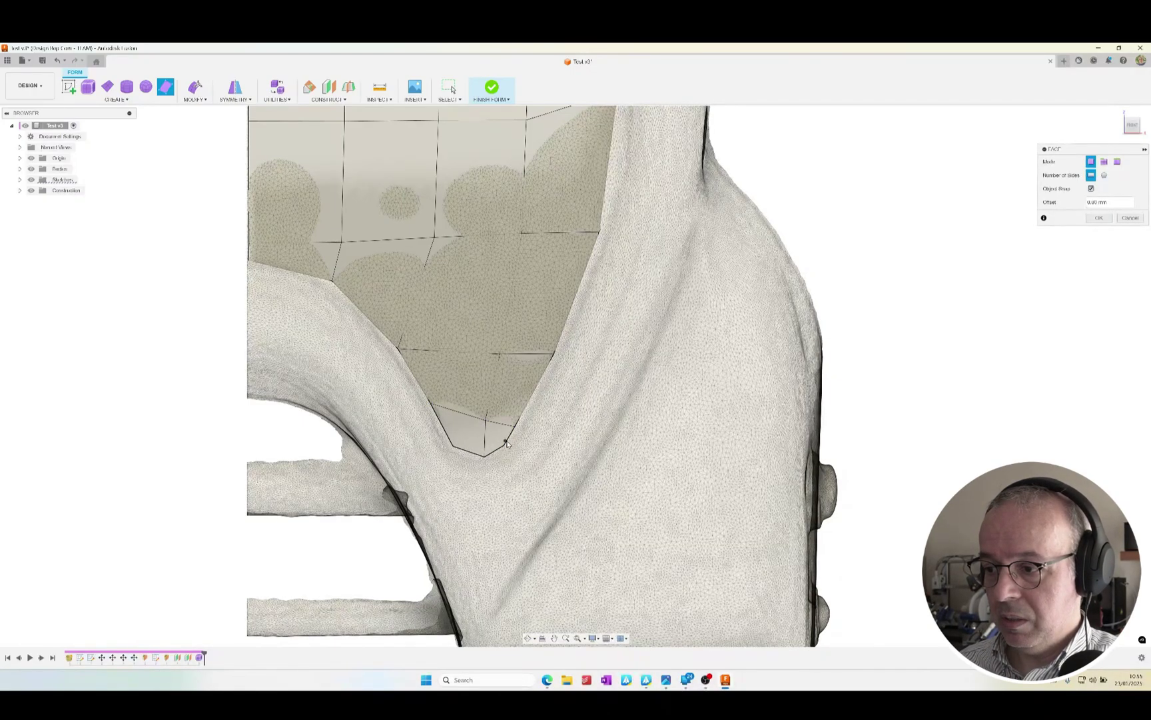
shift+middle_drag(498, 456, 543, 421)
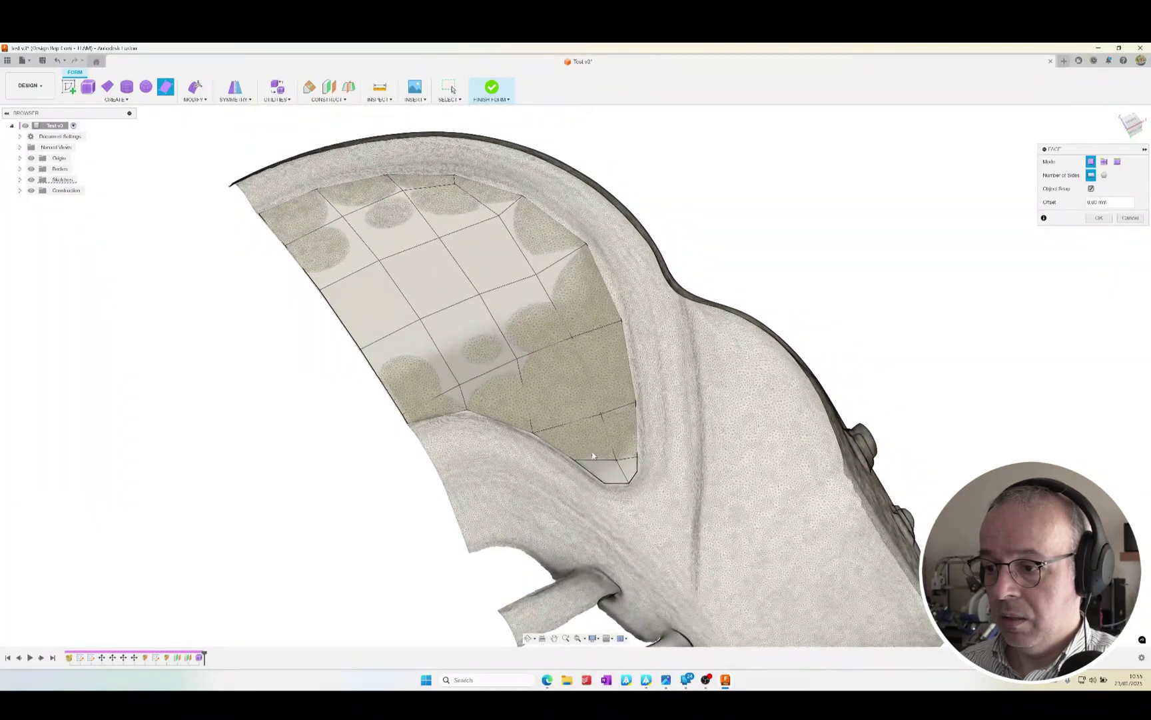
scroll(782, 416, down, 1)
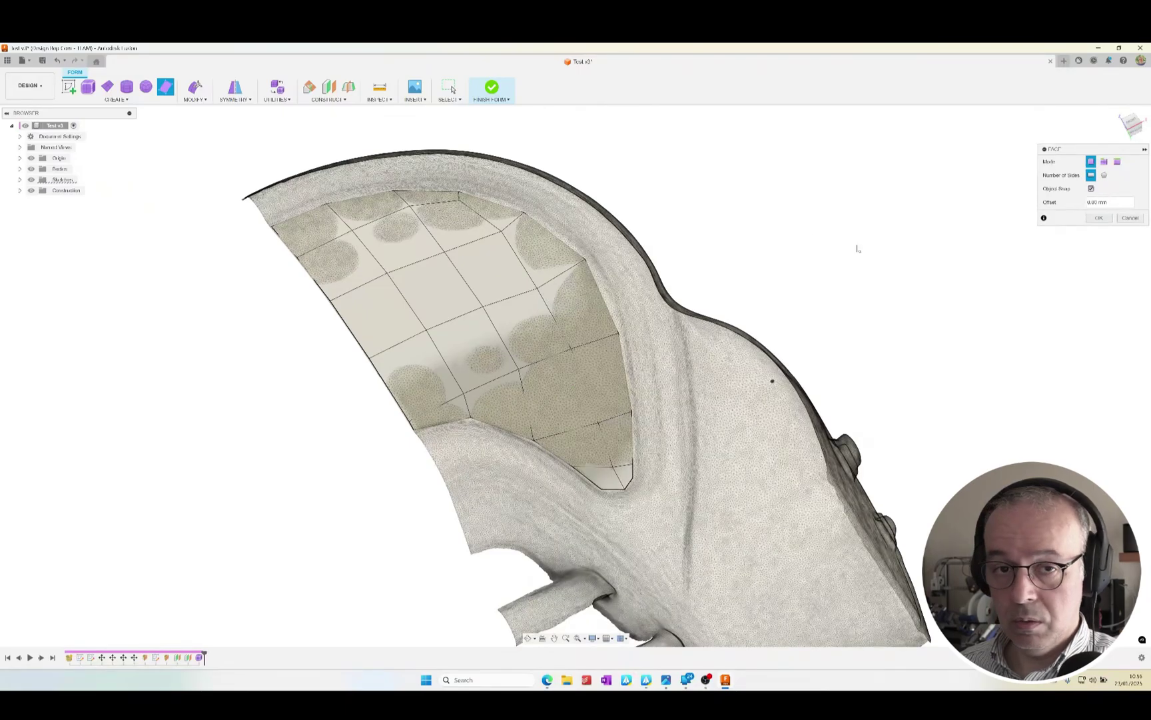
click(1099, 217)
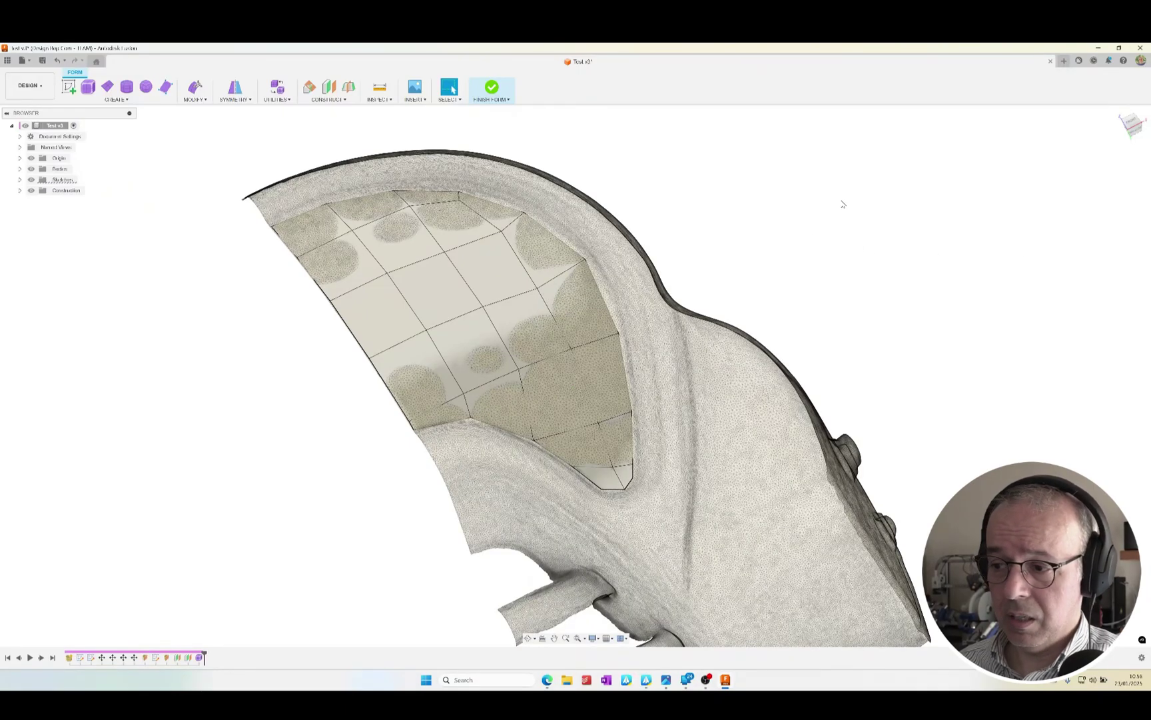
Switch the form to smooth display to check its fit, and hide the scanned mesh body.
key(alt+3)
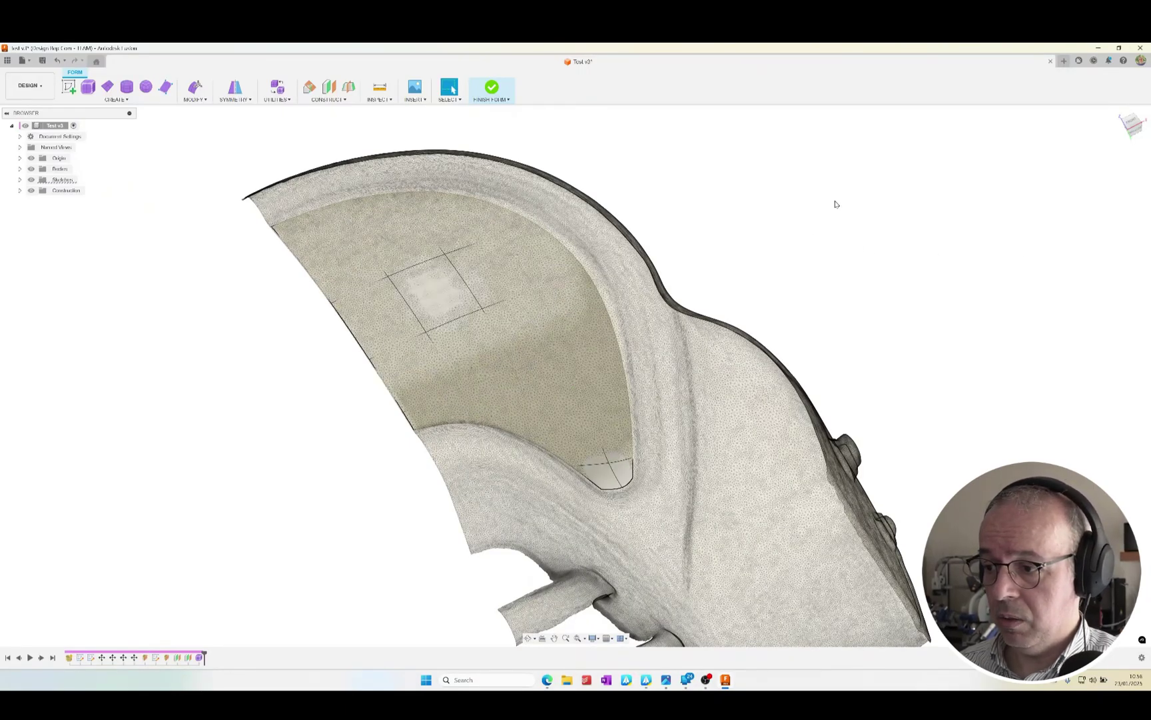
scroll(633, 373, up, 3)
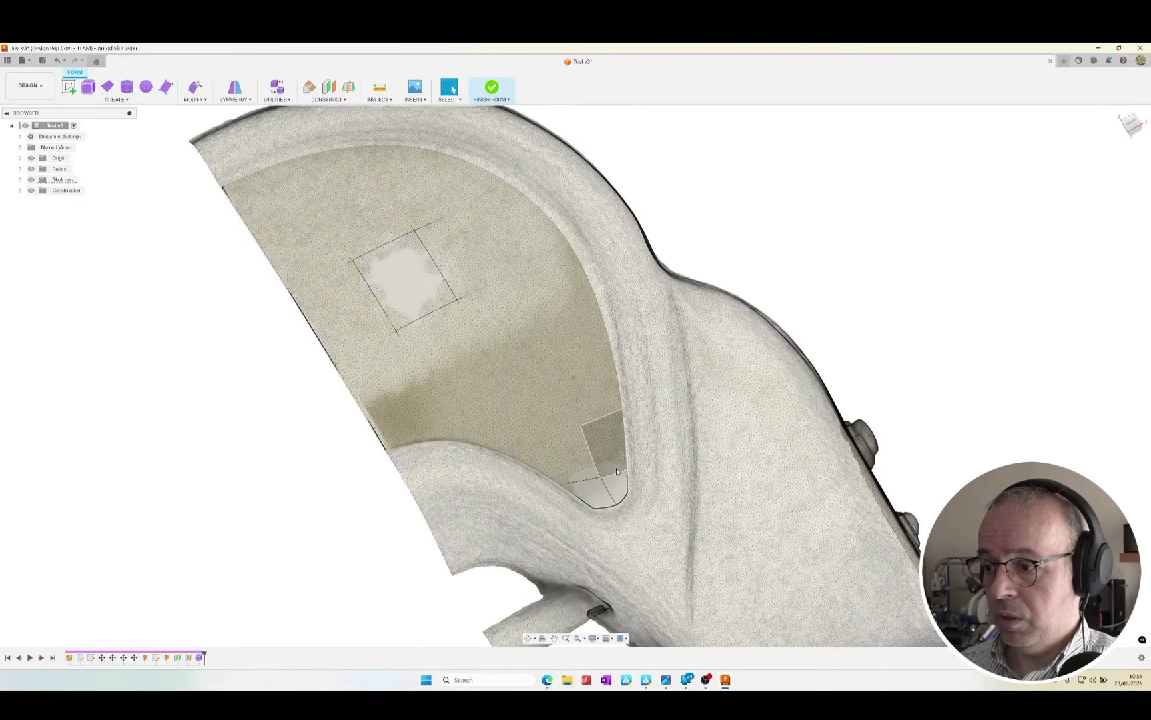
scroll(616, 472, down, 3)
shift+middle_drag(616, 471, 414, 325)
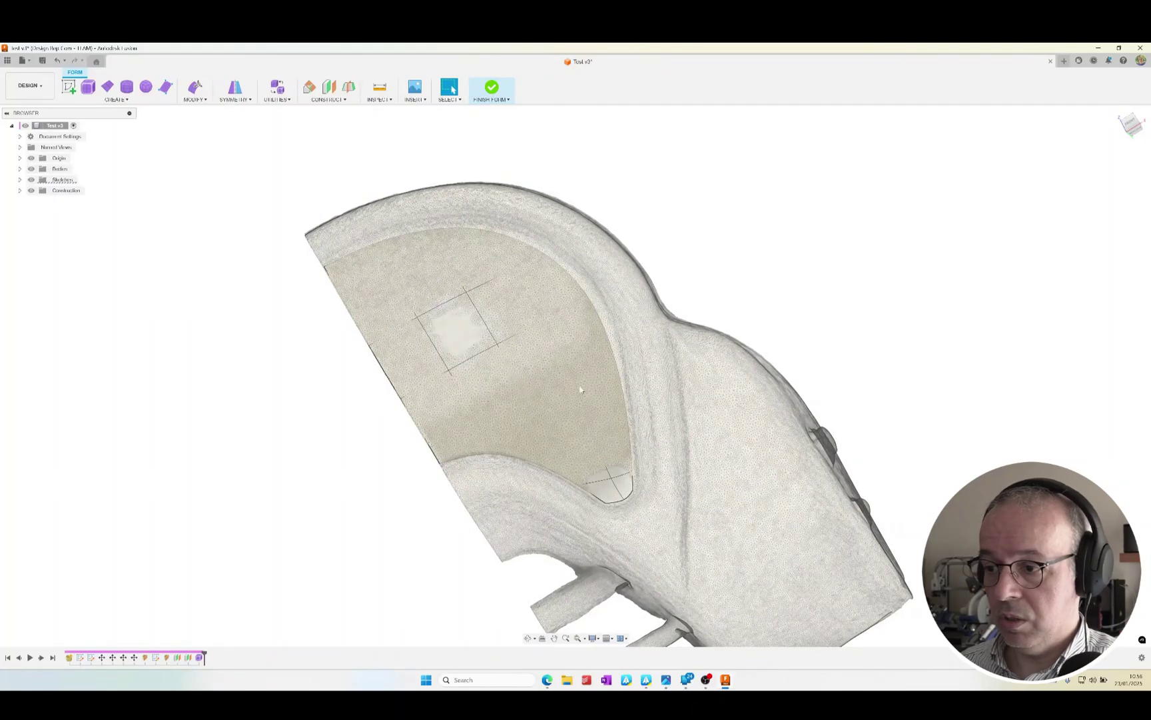
mouse_move(586, 399)
shift+middle_down()
mouse_move(669, 459)
mouse_move(401, 325)
mouse_move(257, 113)
shift+middle_up()
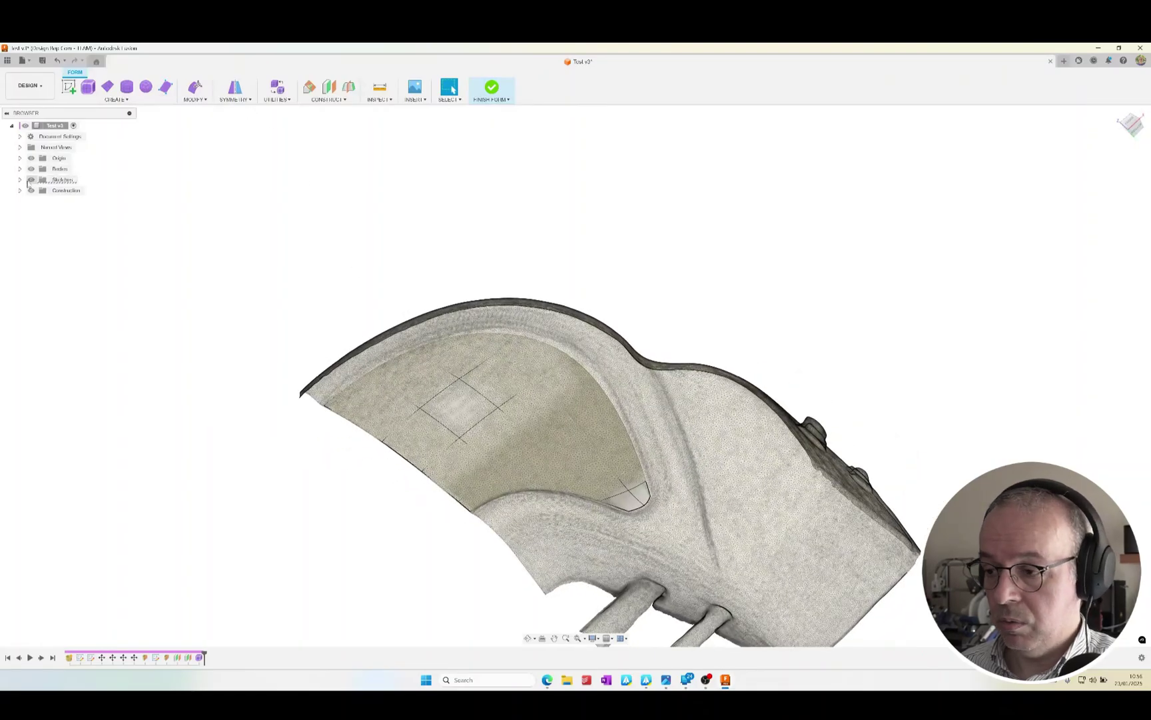
click(20, 168)
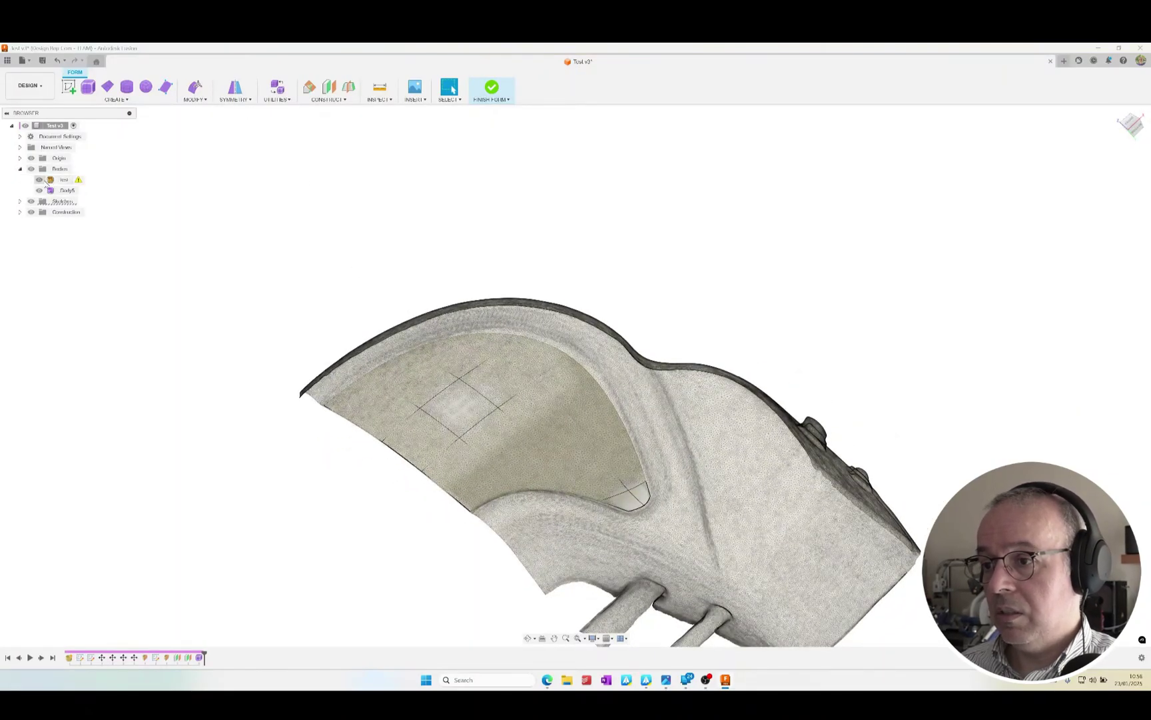
click(39, 179)
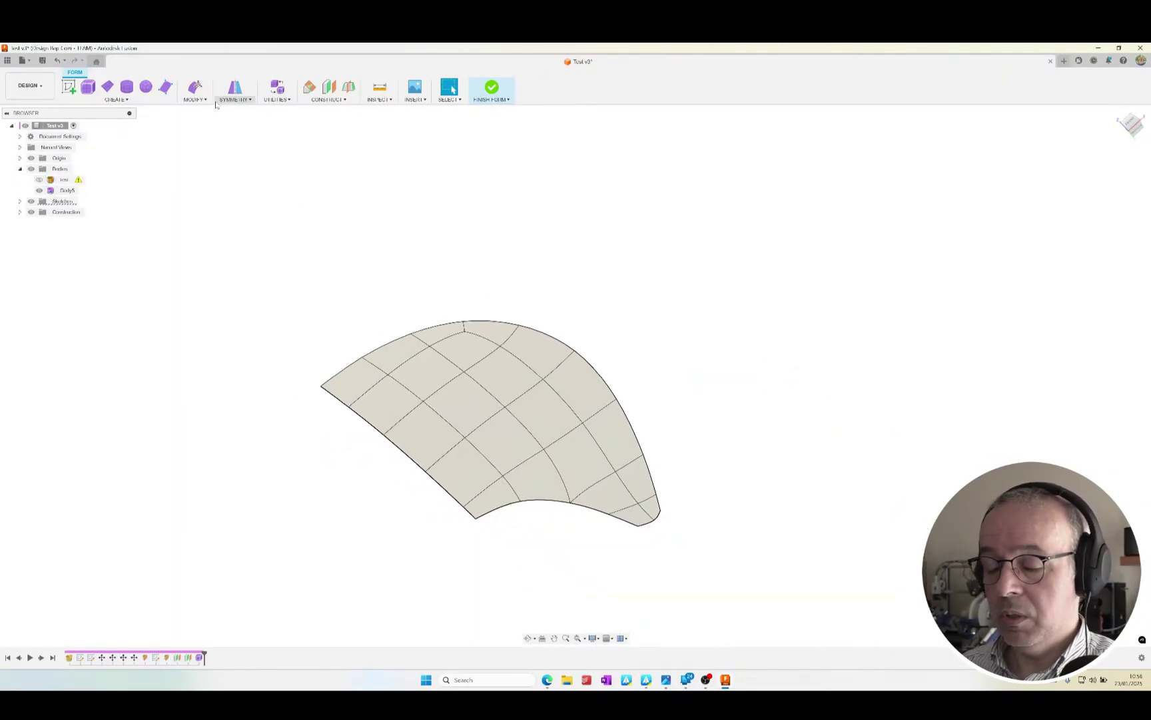
Duplicate the T-Spline body by mirroring it across the origin's YZ plane, with Weld enabled.
click(194, 99)
click(235, 100)
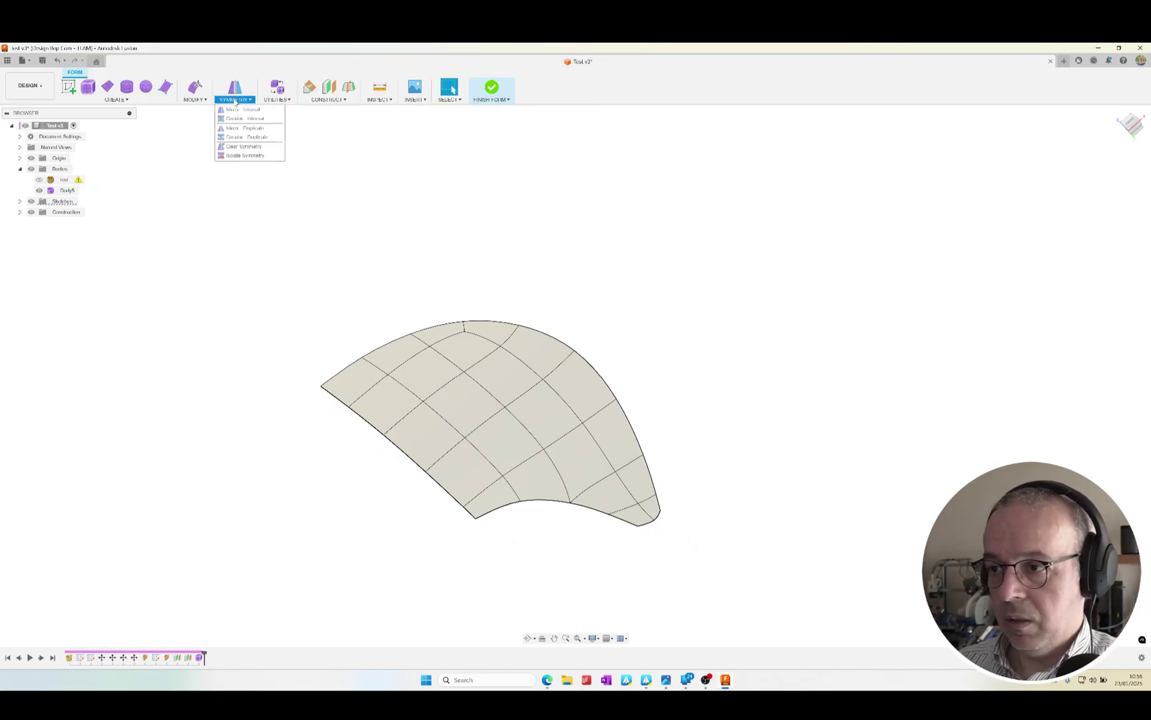
click(245, 127)
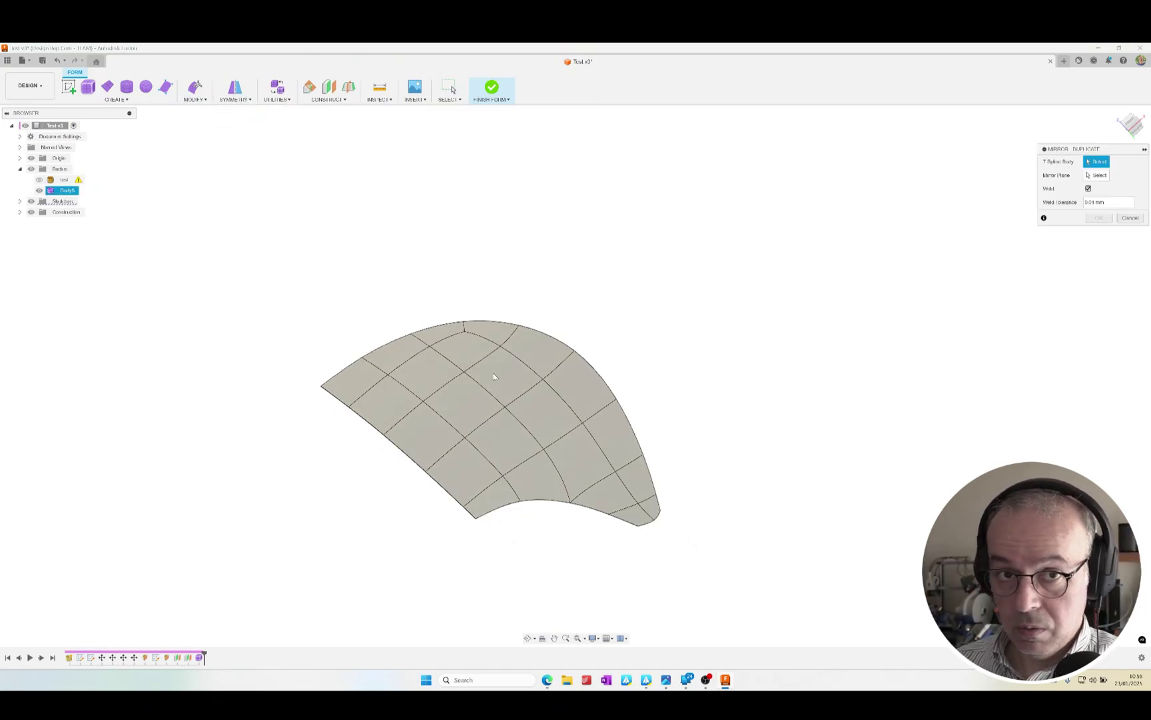
click(595, 414)
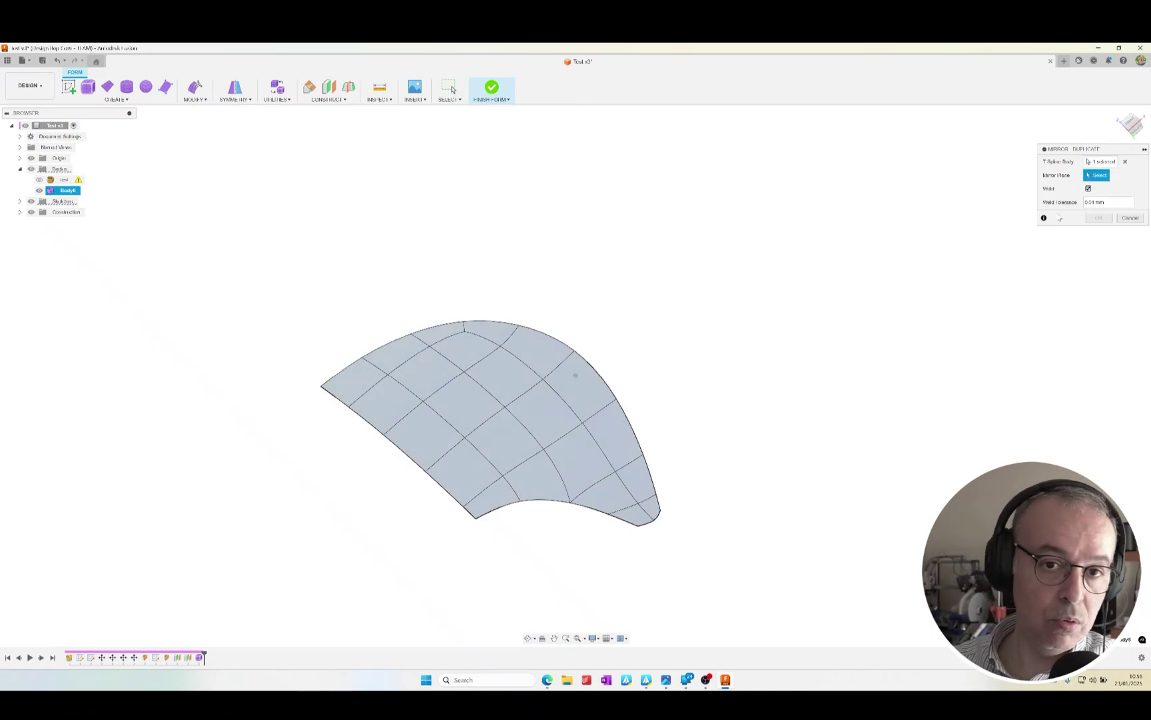
scroll(726, 258, down, 3)
shift+middle_drag(730, 257, 574, 354)
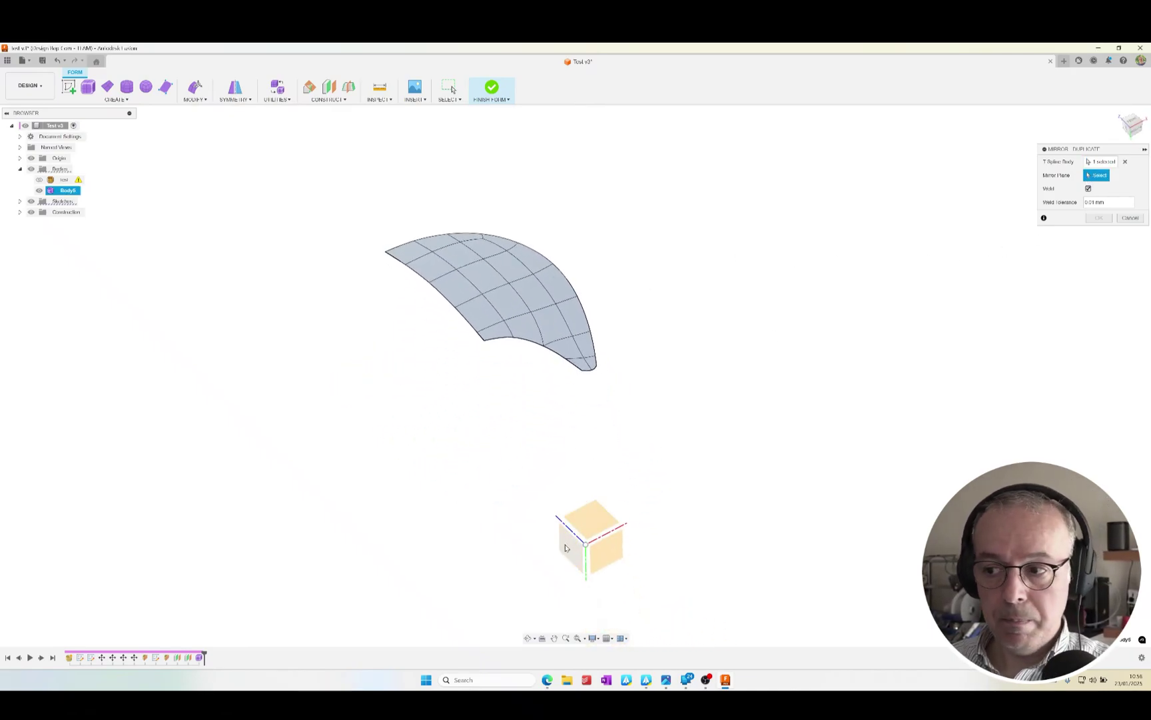
click(565, 547)
click(1099, 218)
Weld the facing vertex pairs along the gap between the two mirrored halves using Vertex to Vertex mode.
scroll(673, 257, up, 10)
shift+middle_drag(326, 365, 393, 359)
click(200, 99)
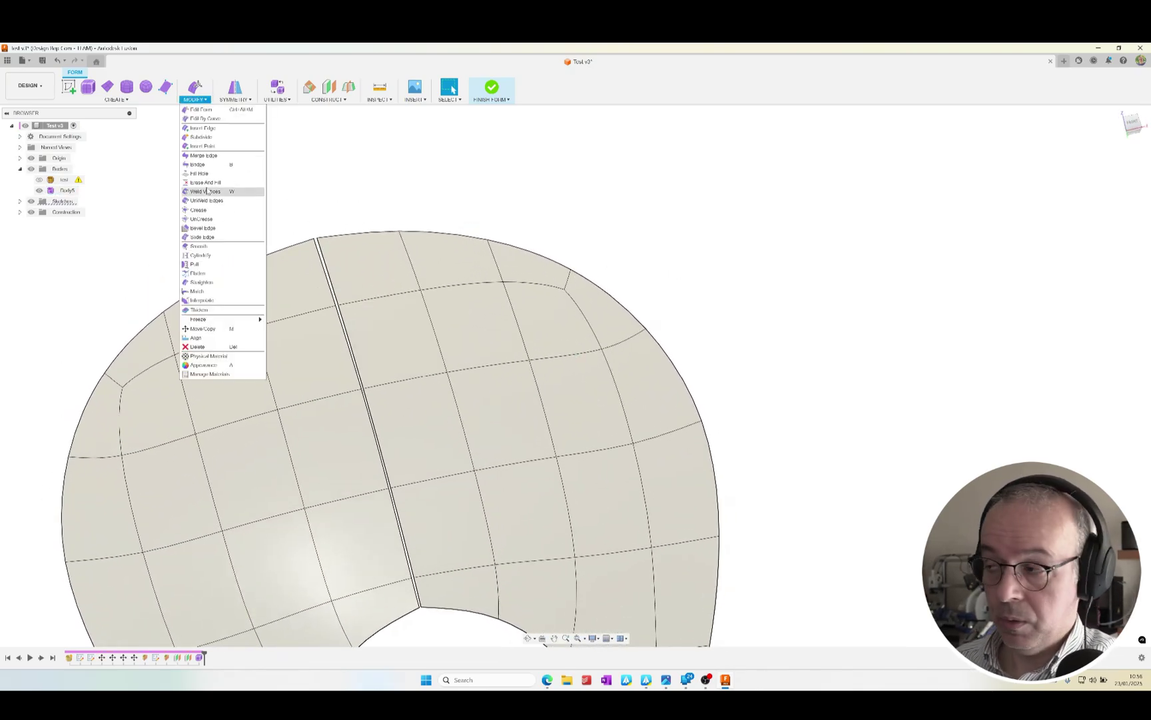
click(222, 194)
drag(289, 226, 328, 241)
drag(323, 293, 357, 309)
drag(354, 381, 381, 399)
click(389, 486)
click(392, 489)
click(412, 576)
click(414, 578)
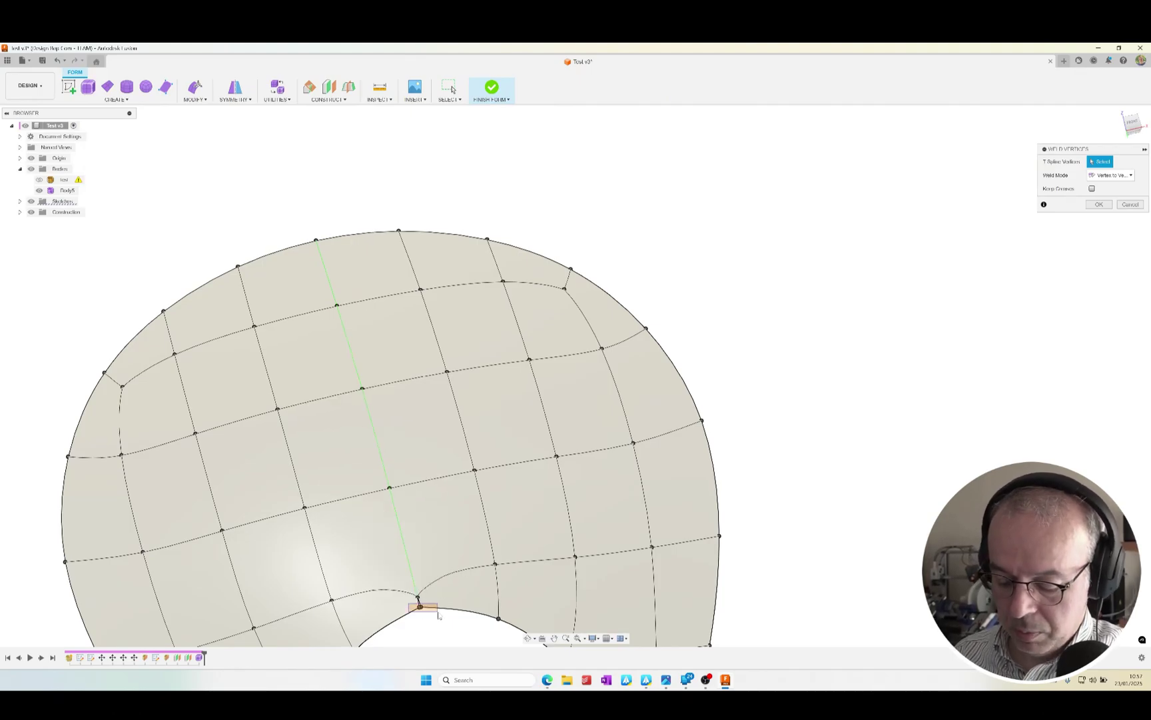
Weld the leftover vertices at the seam's inner end into one on the inner rim, and finish the Weld Vertices command.
click(419, 605)
scroll(451, 621, down, 2)
scroll(429, 611, up, 5)
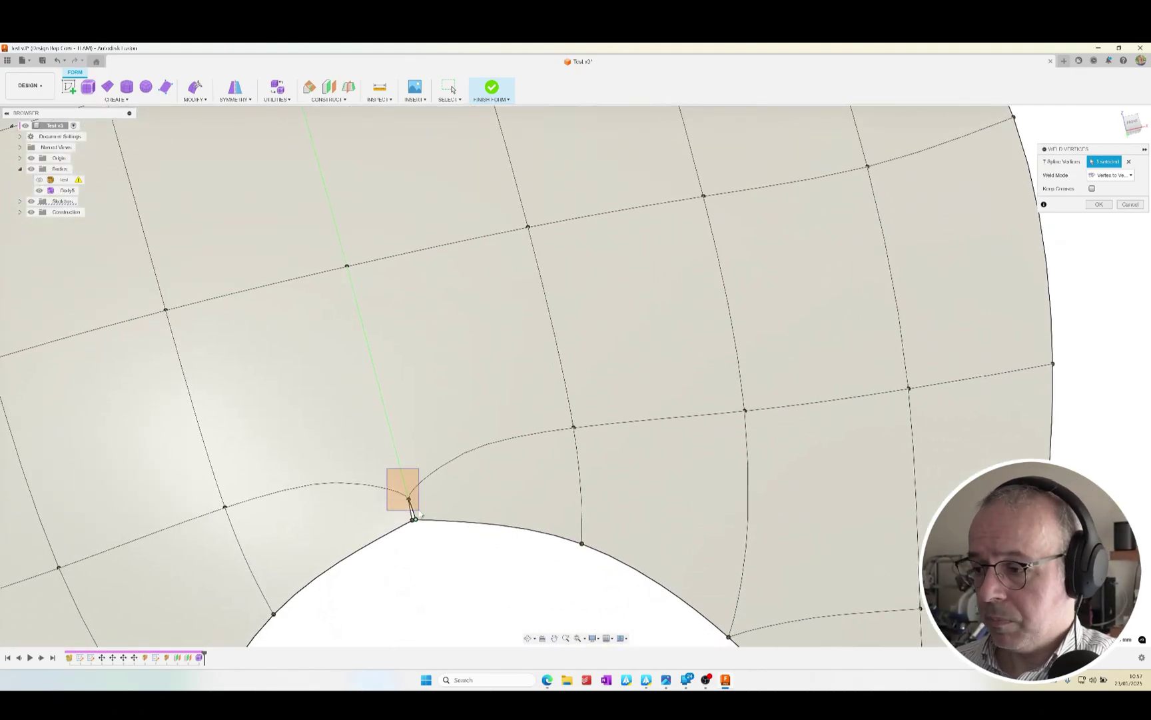
click(409, 498)
scroll(446, 523, down, 3)
shift+middle_drag(458, 531, 533, 453)
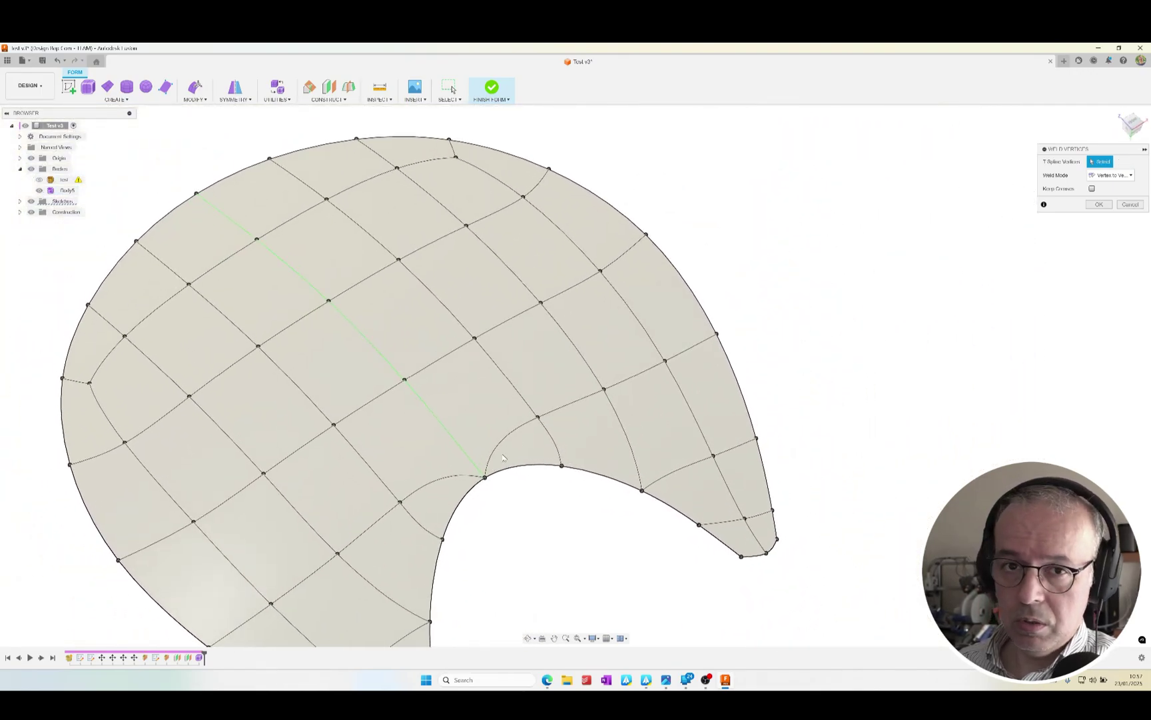
scroll(757, 410, down, 2)
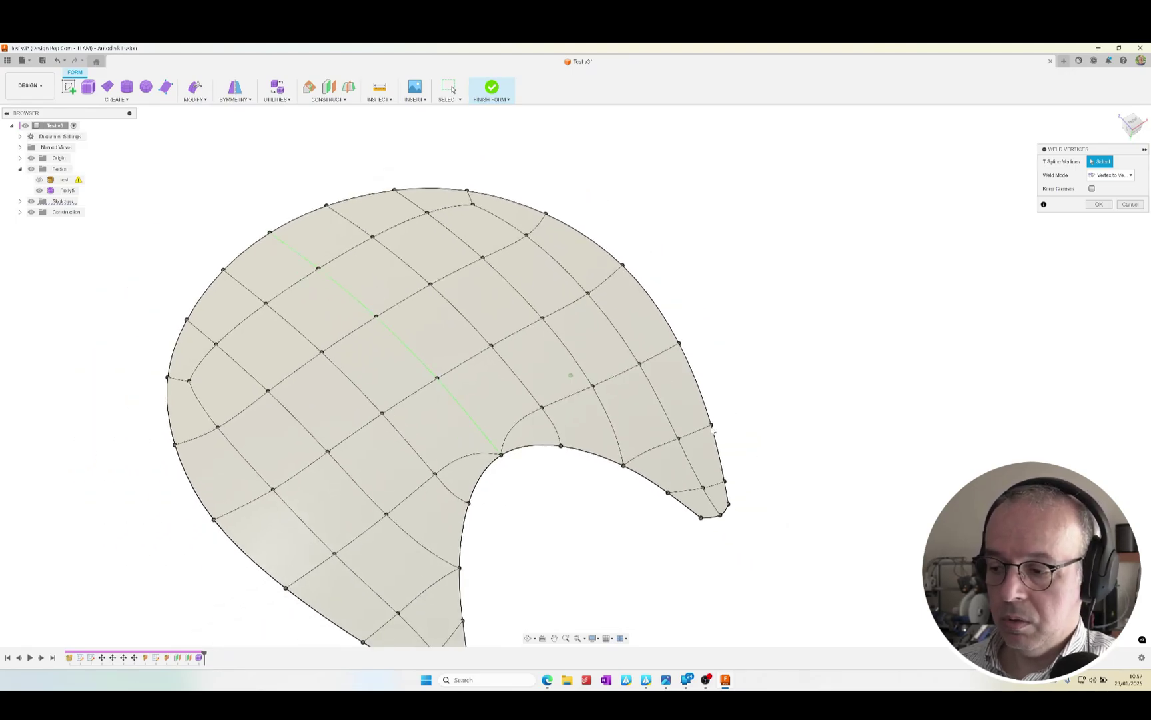
click(1093, 204)
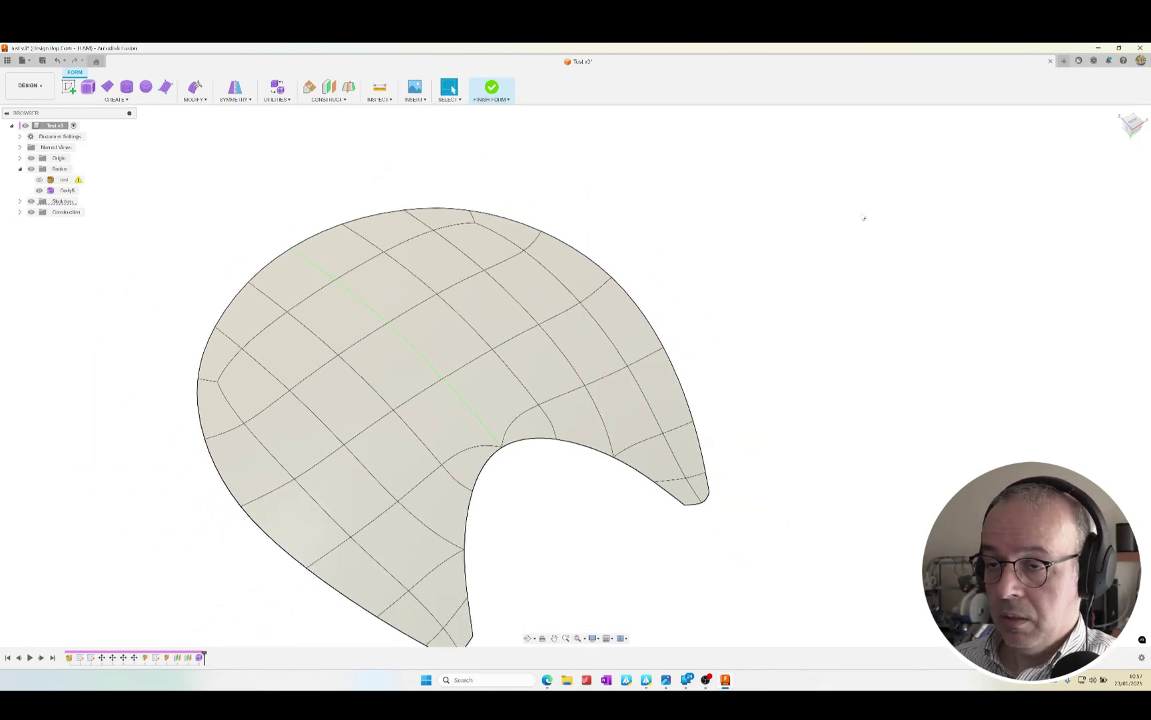
Examine the welded form in box display, particularly around the inner end of the seam.
key(alt+1)
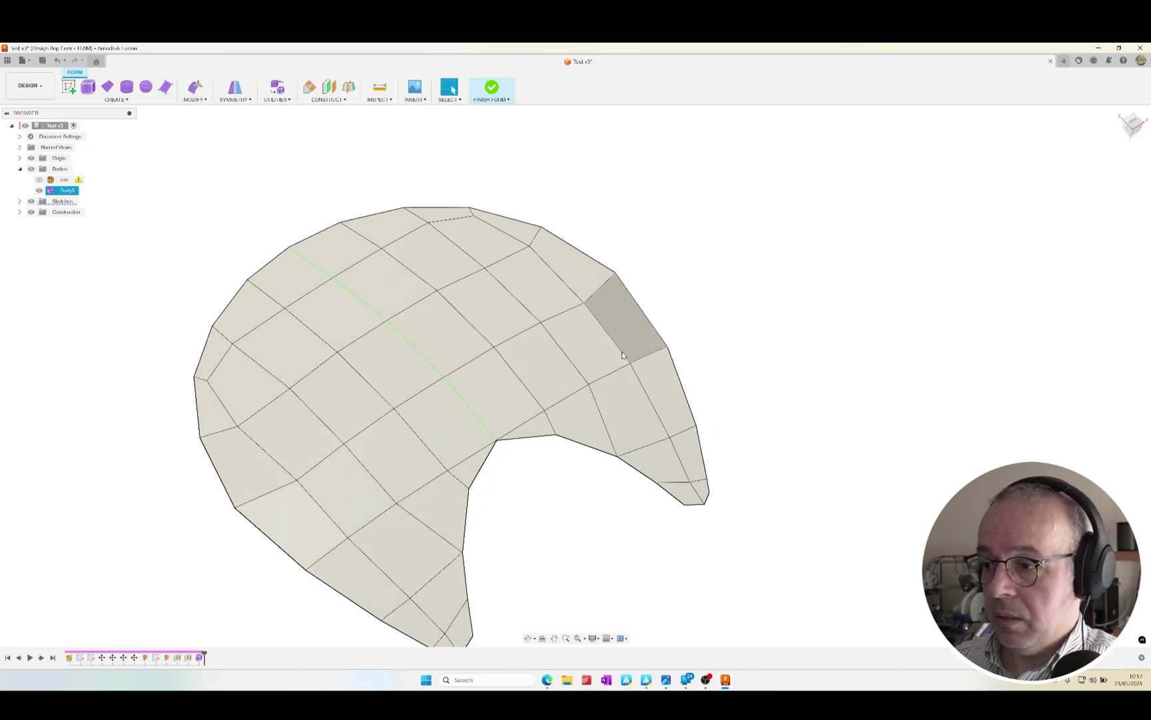
shift+middle_drag(519, 476, 545, 458)
scroll(547, 458, up, 2)
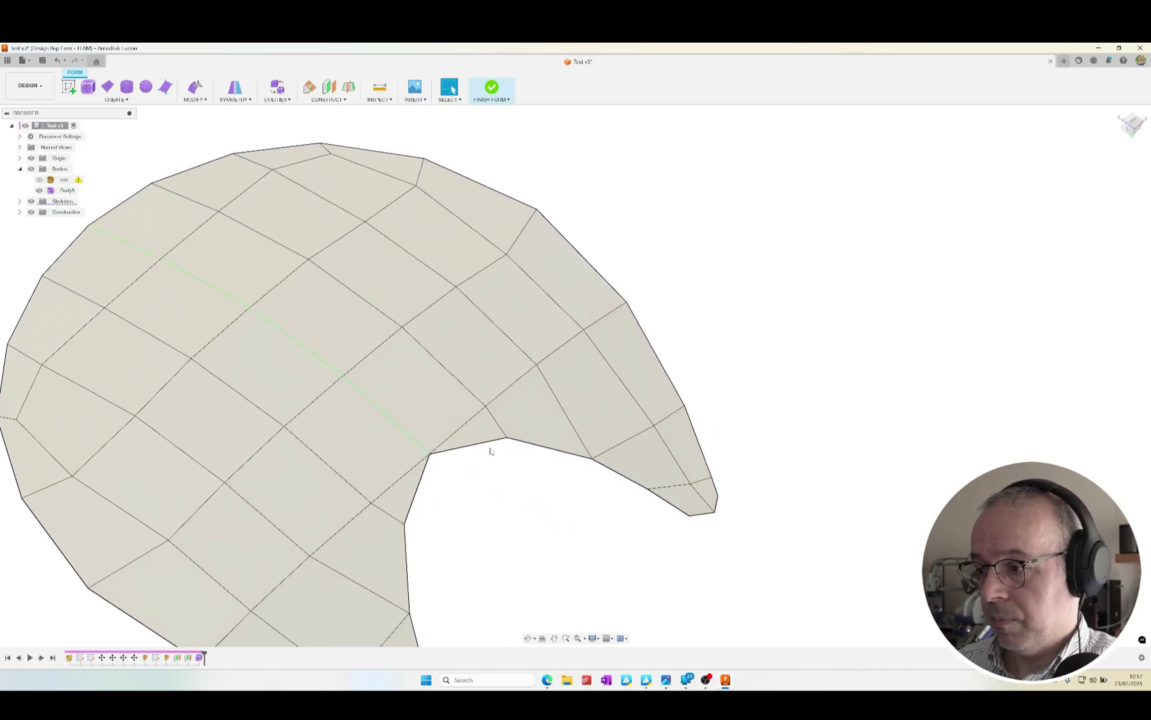
shift+middle_drag(465, 445, 482, 465)
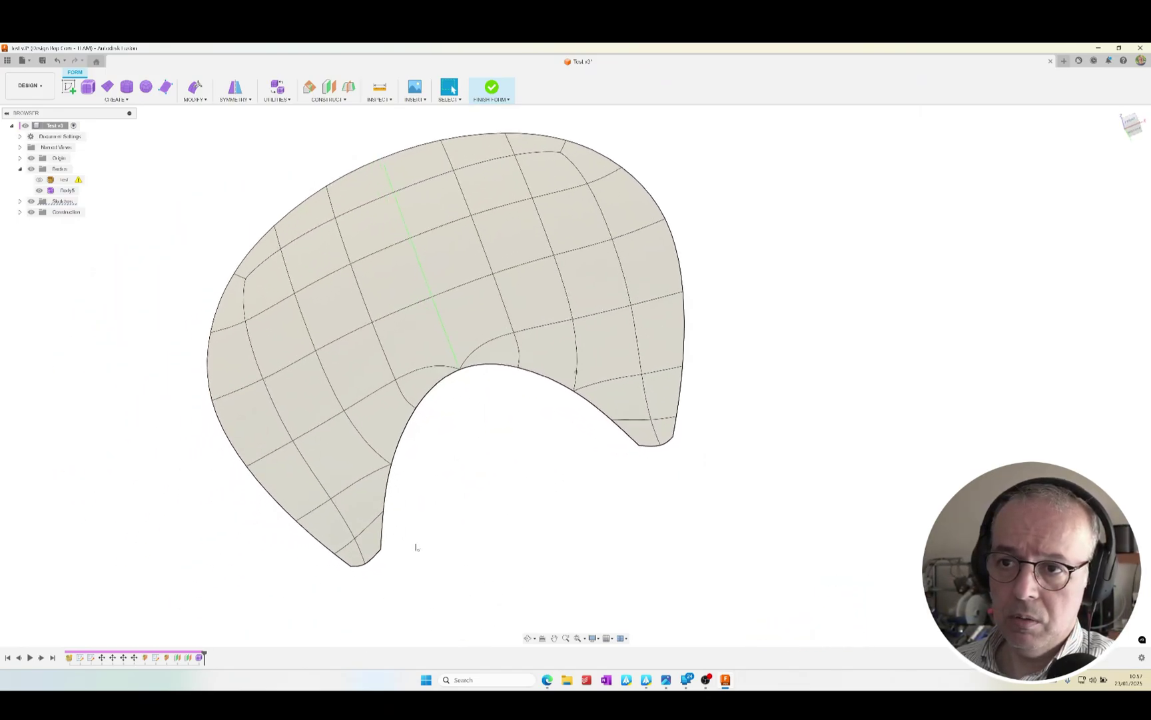
Shift the inner corner vertex at one tip of the form slightly within its plane, using Edit Form in Selection Space.
scroll(408, 555, up, 3)
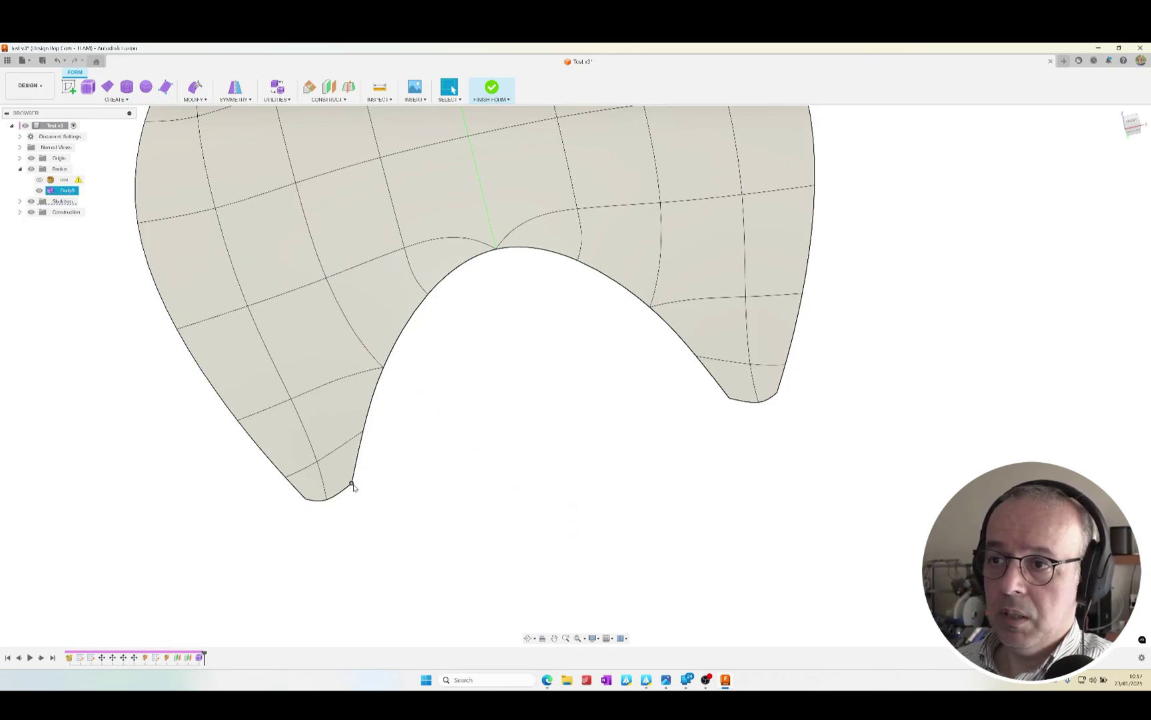
shift+middle_drag(354, 487, 639, 432)
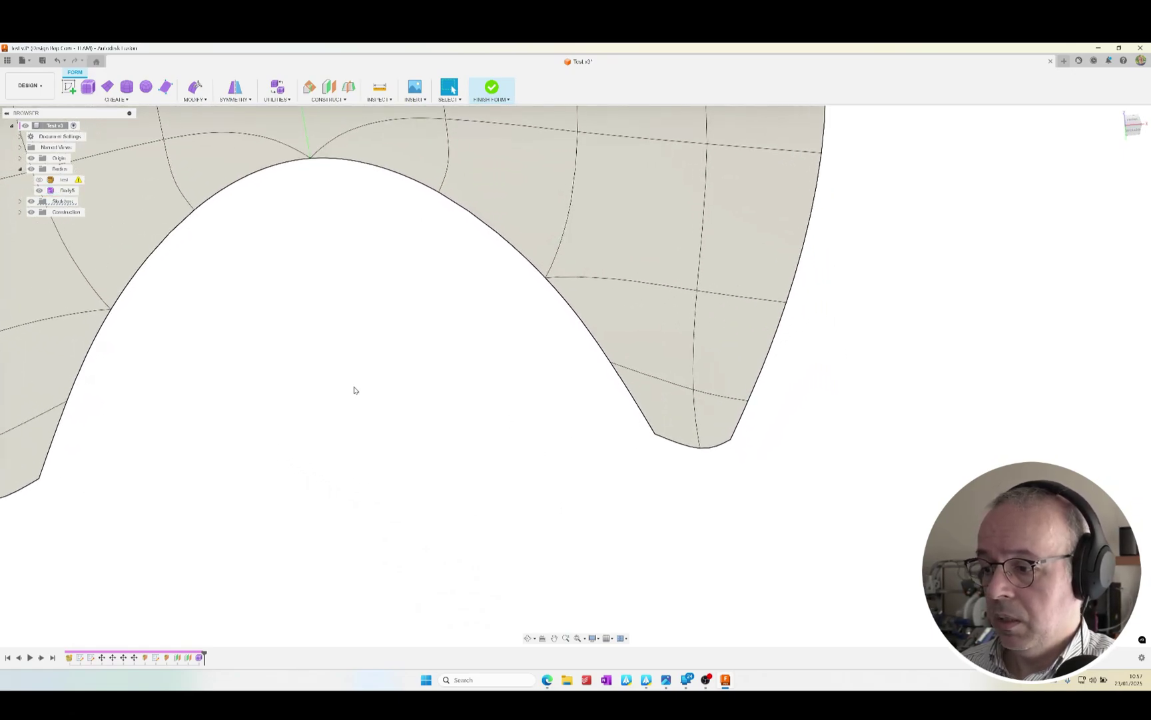
scroll(355, 391, down, 1)
click(653, 432)
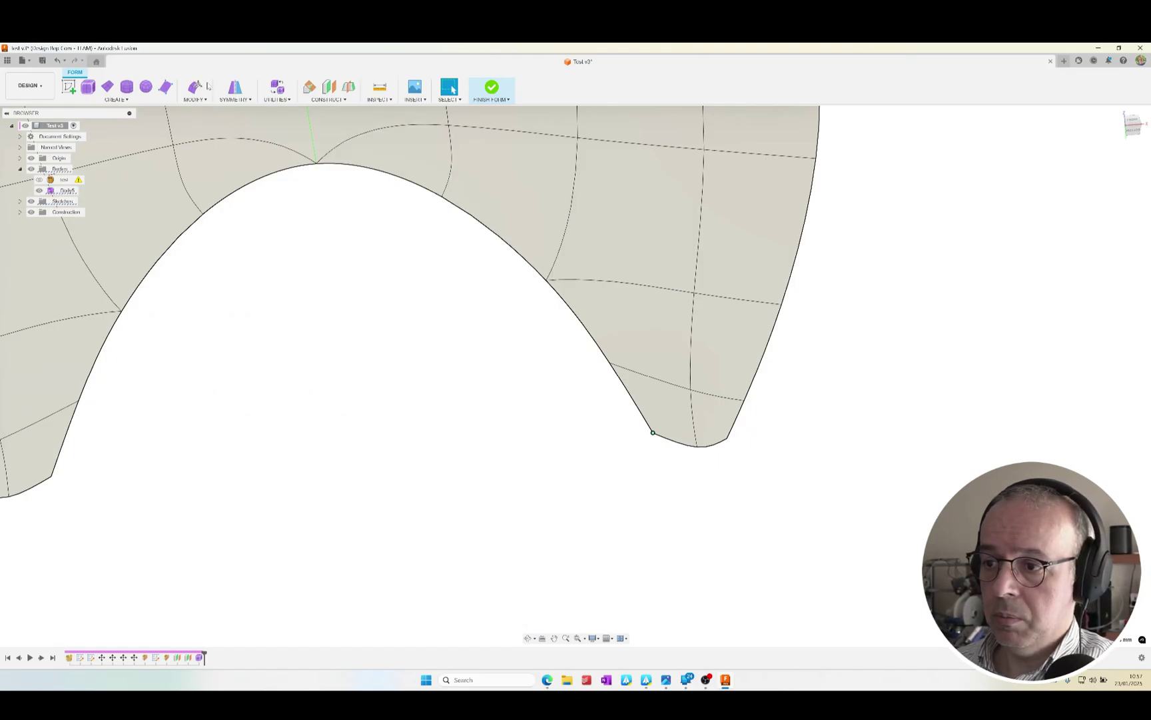
click(194, 86)
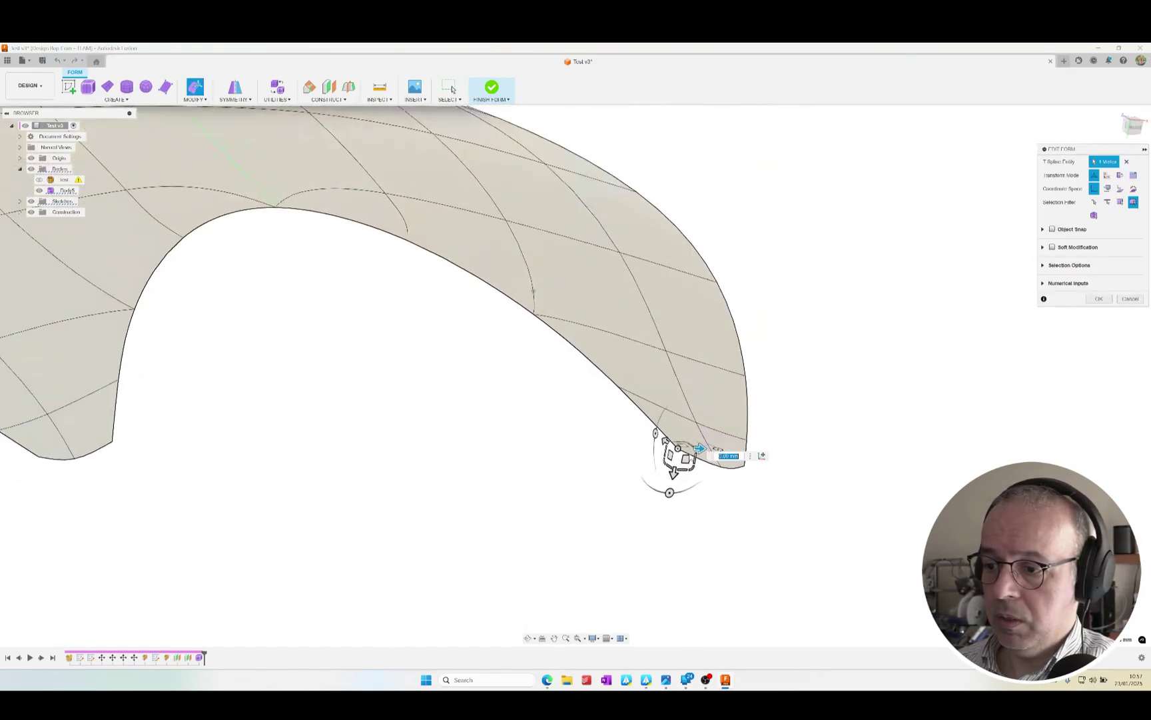
click(1120, 188)
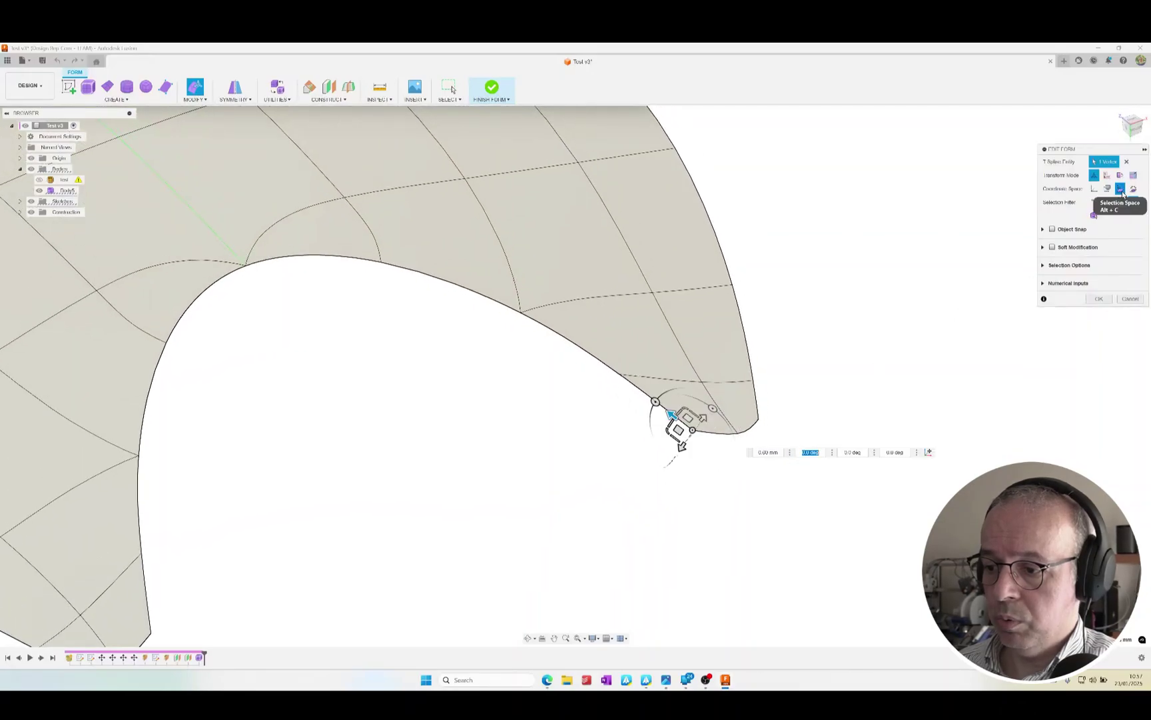
shift+middle_drag(702, 441, 699, 389)
mouse_move(699, 388)
mouse_down()
mouse_move(681, 367)
mouse_move(689, 354)
mouse_move(688, 389)
mouse_move(703, 387)
mouse_up()
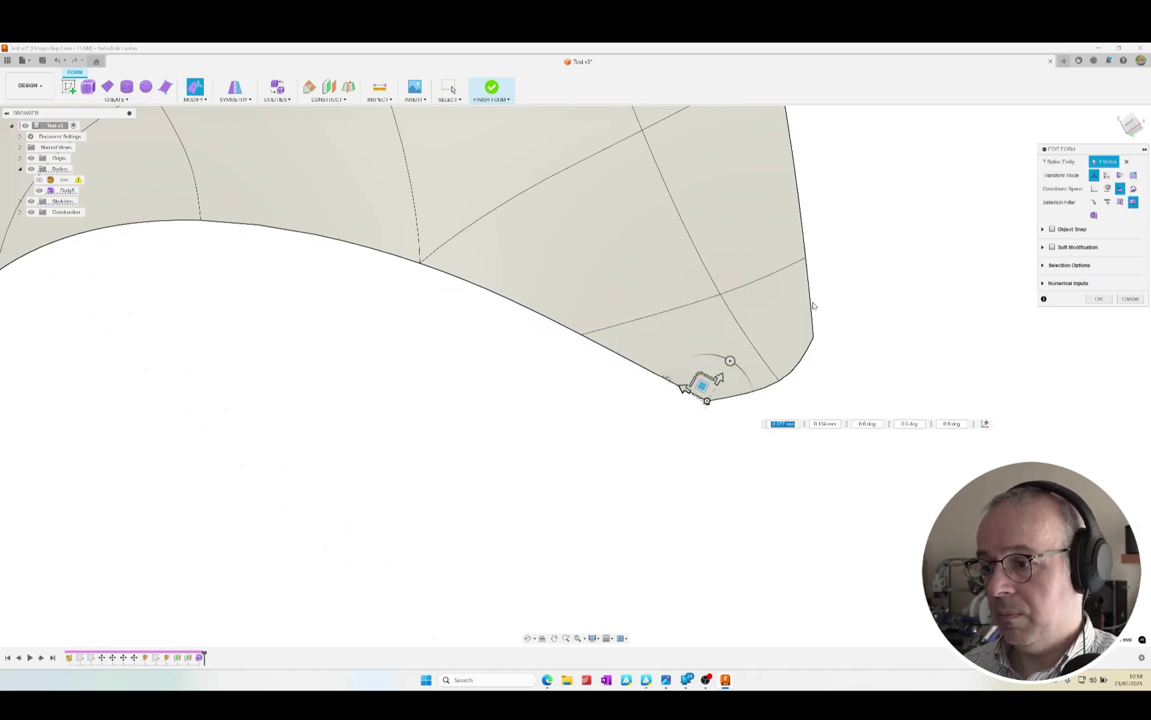
key(Return)
scroll(932, 327, down, 2)
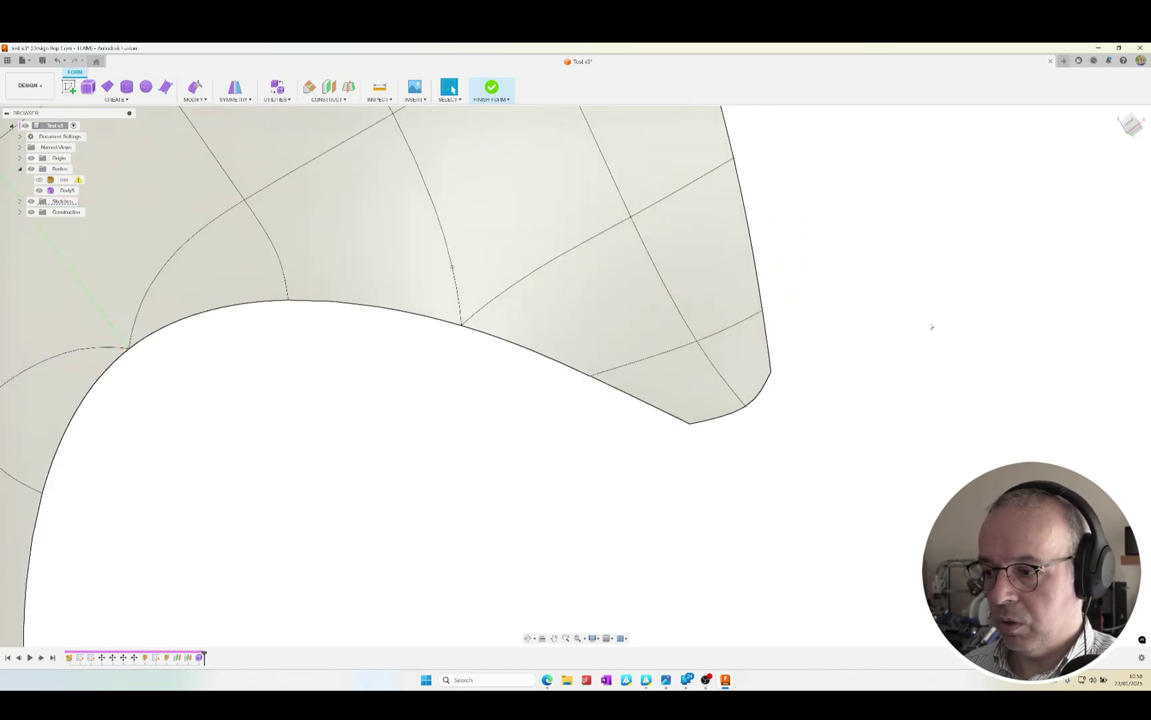
Look over the whole mirrored shape and finish the form to convert it into a surface body.
scroll(932, 326, down, 5)
shift+middle_drag(932, 326, 658, 396)
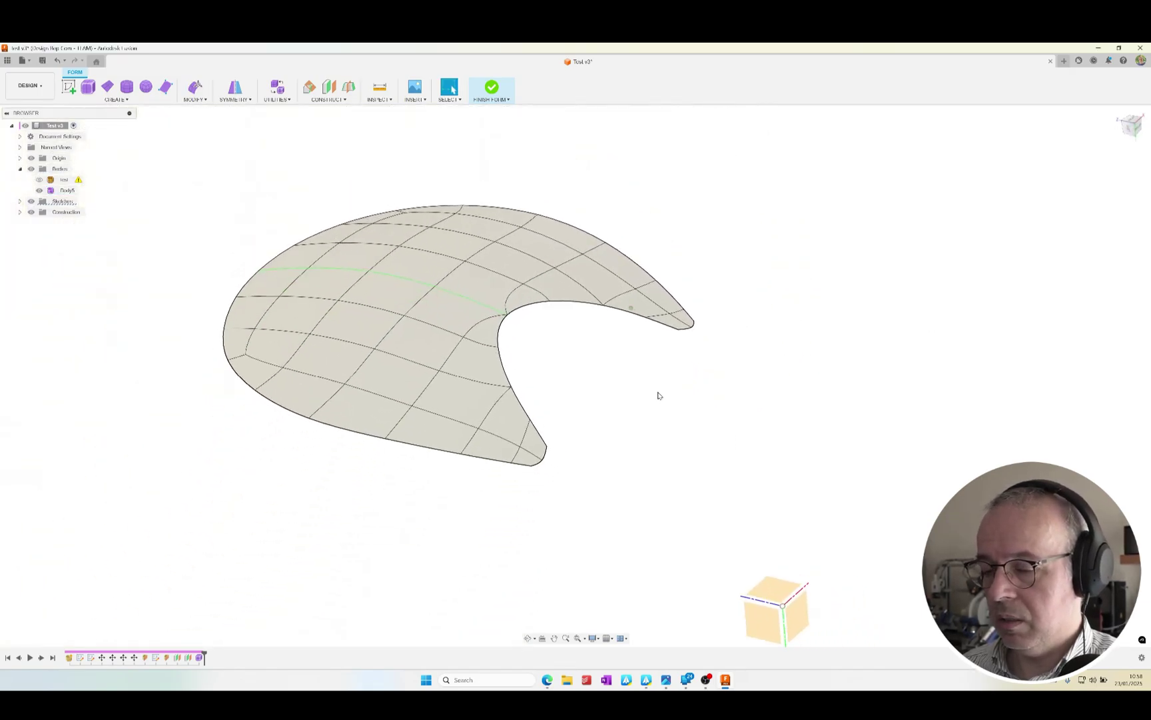
shift+middle_drag(659, 395, 457, 342)
click(494, 86)
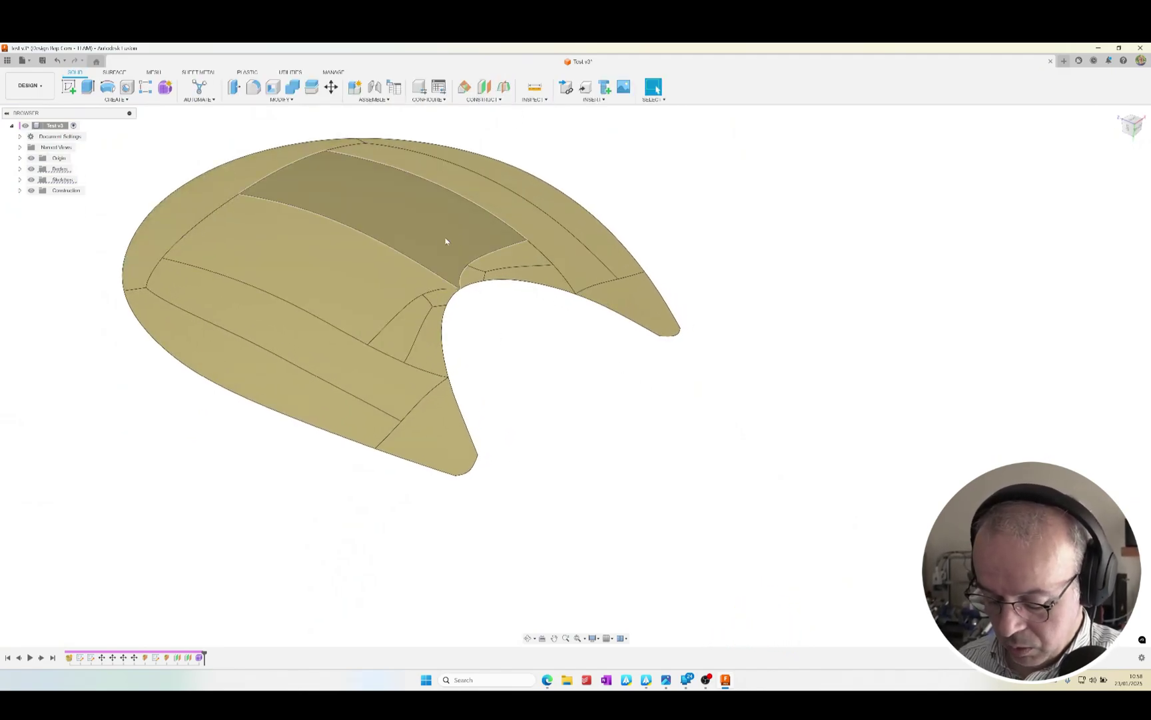
Reverse the normal of the converted surface body so its positive side faces outward.
shift+middle_drag(439, 244, 670, 238)
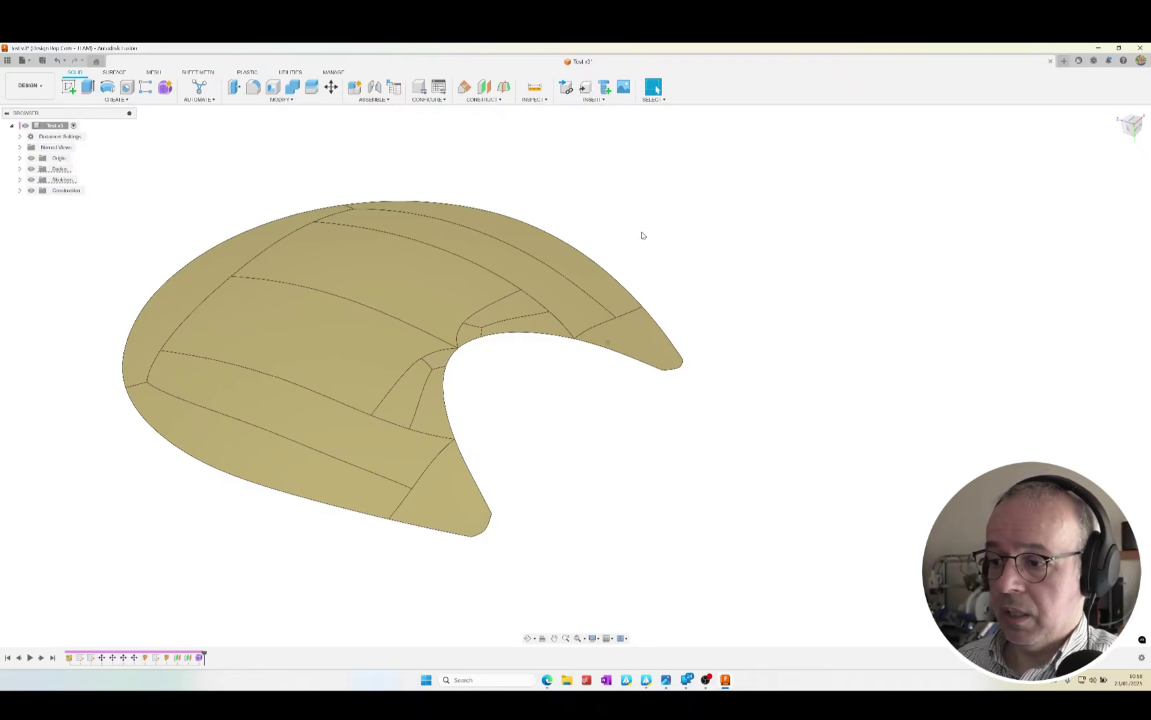
mouse_move(641, 234)
shift+middle_down()
mouse_move(537, 303)
mouse_move(499, 352)
shift+middle_up()
shift+middle_drag(263, 337, 387, 384)
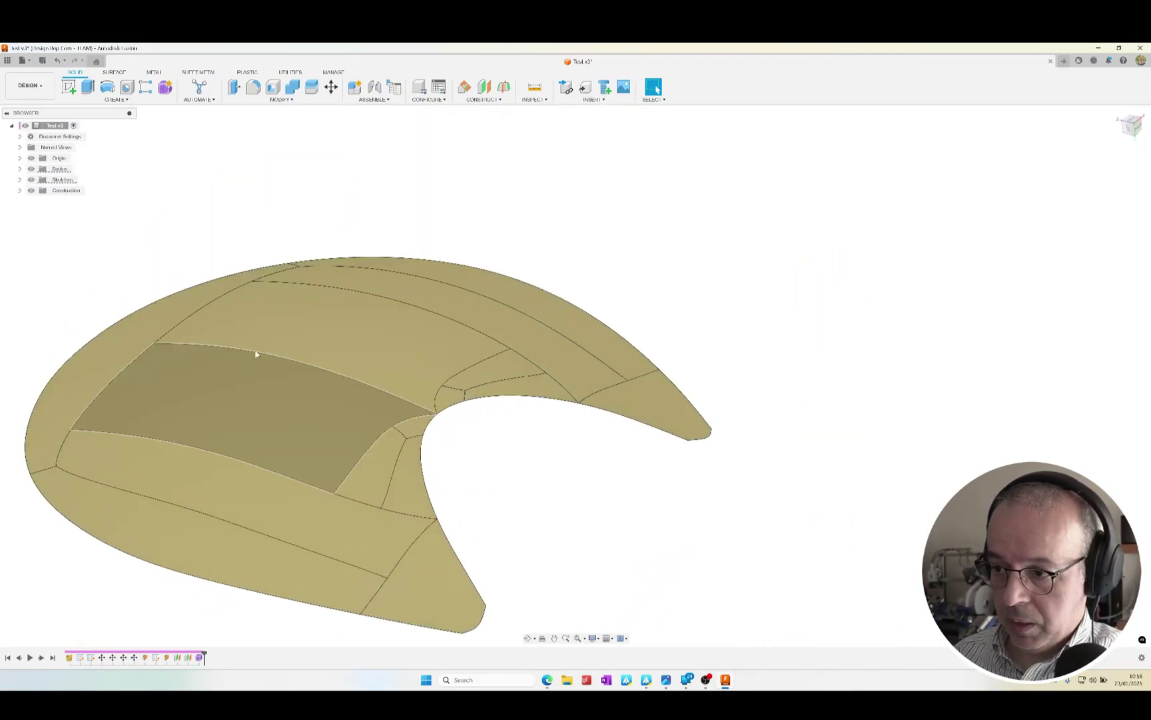
shift+middle_drag(275, 441, 323, 380)
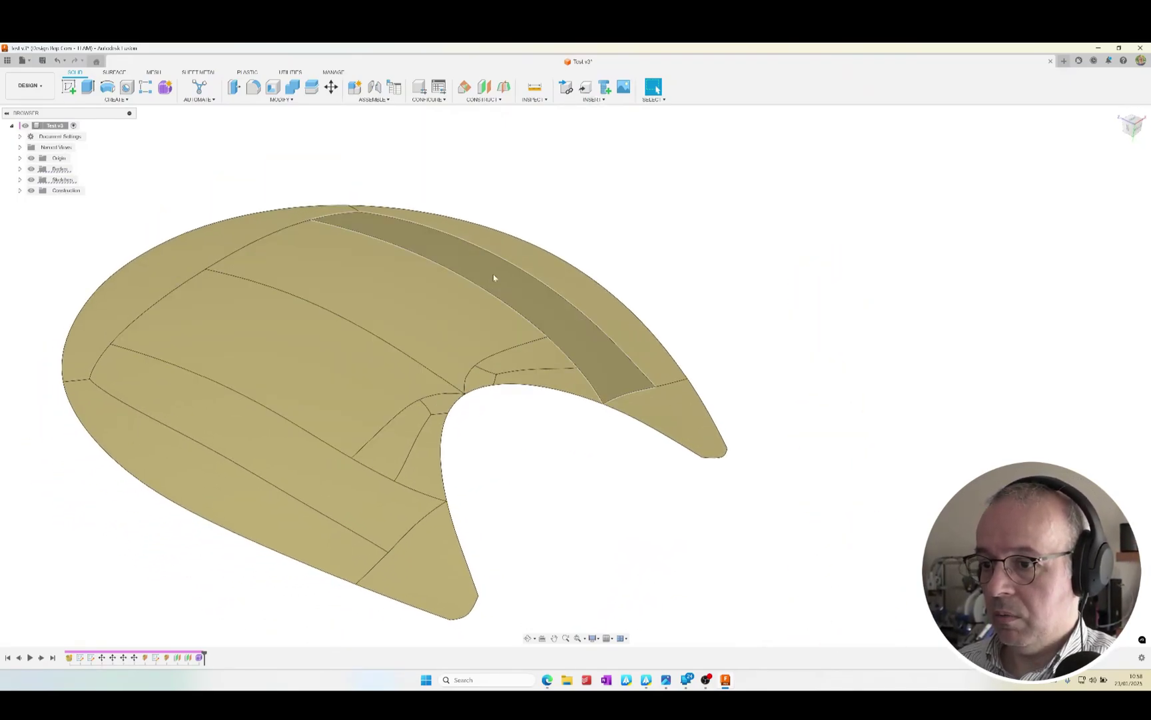
shift+middle_drag(475, 284, 362, 340)
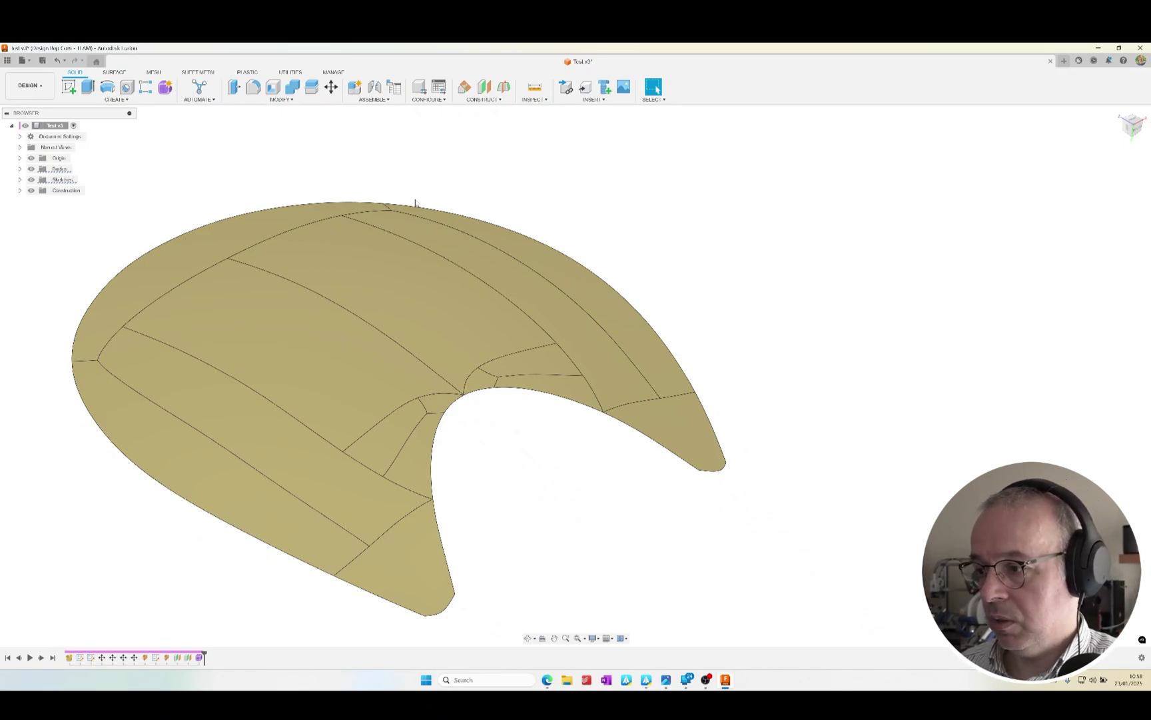
click(115, 73)
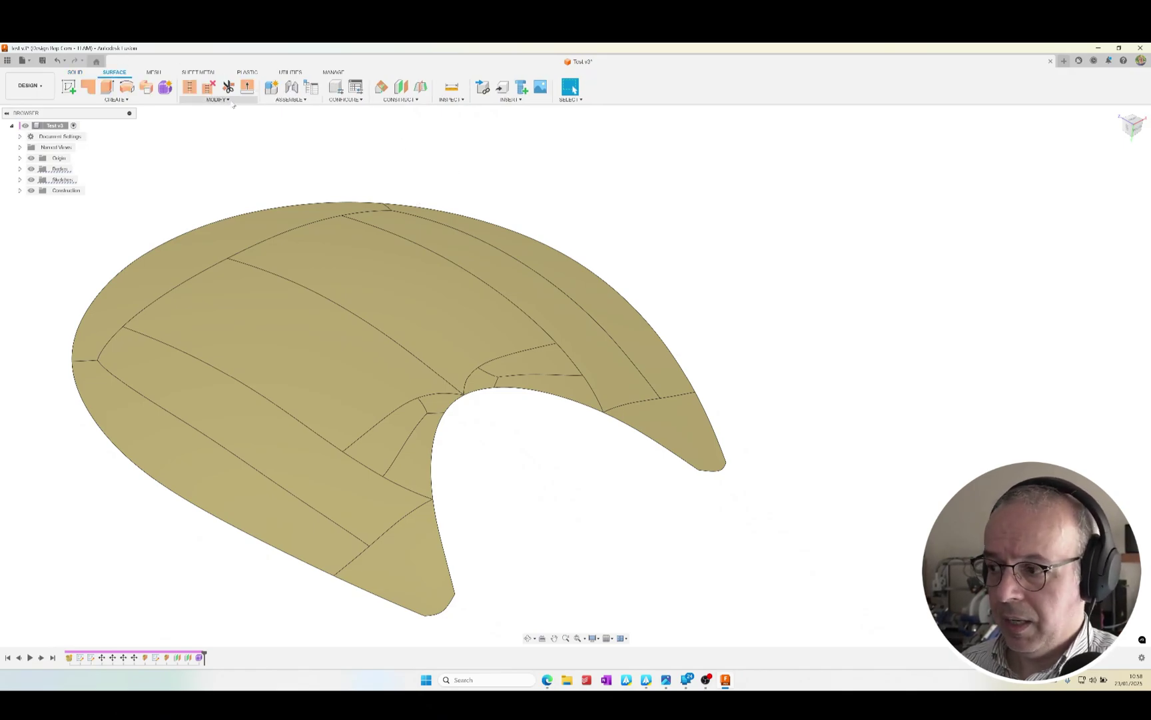
click(225, 100)
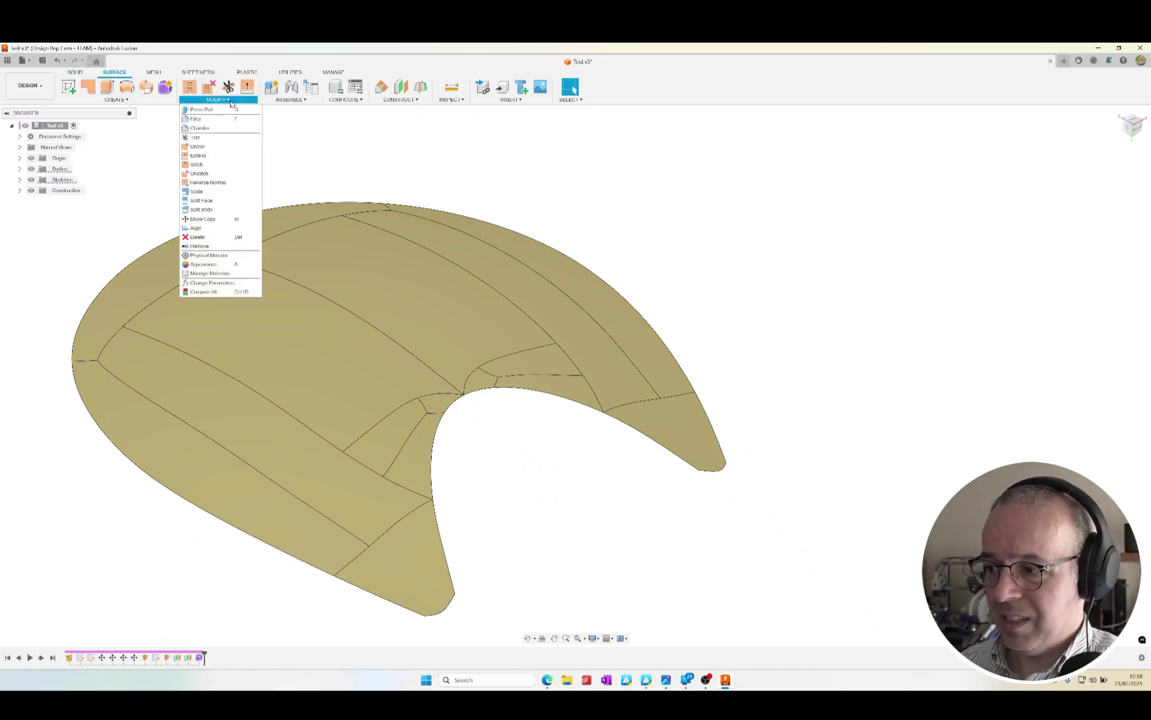
click(214, 183)
click(343, 268)
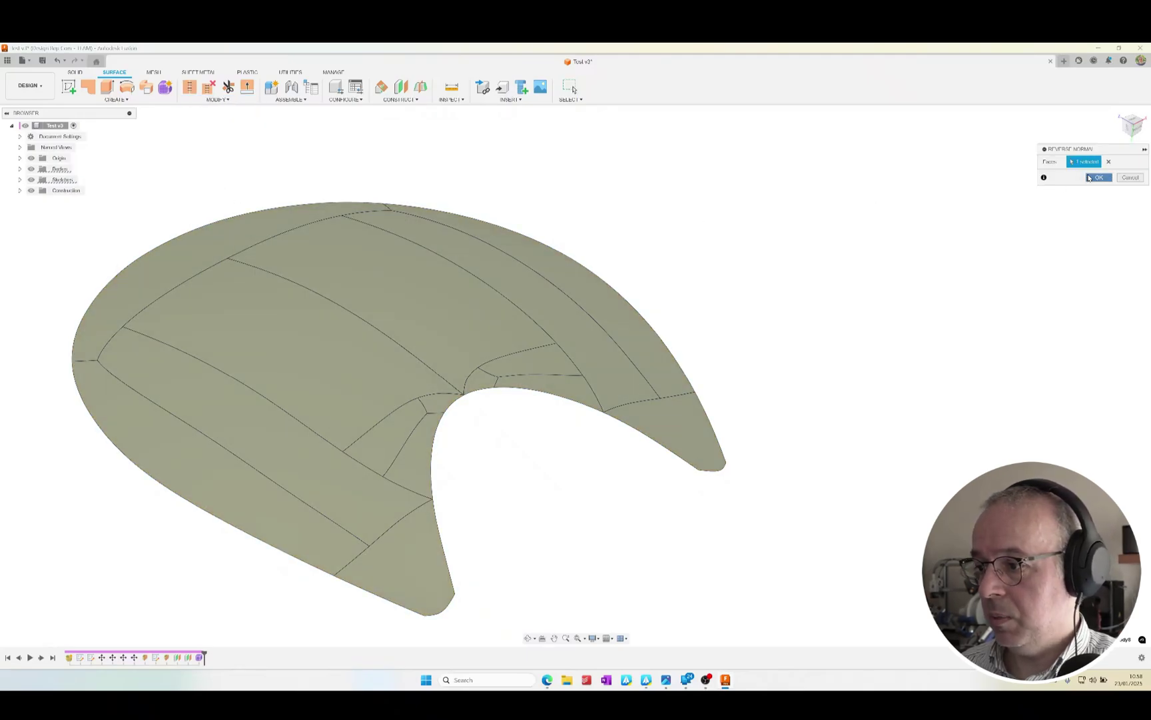
click(1090, 178)
Offset the whole converted surface body by 1 mm as a new body, with chain selection enabled.
shift+middle_drag(707, 210, 394, 494)
shift+middle_drag(463, 484, 451, 483)
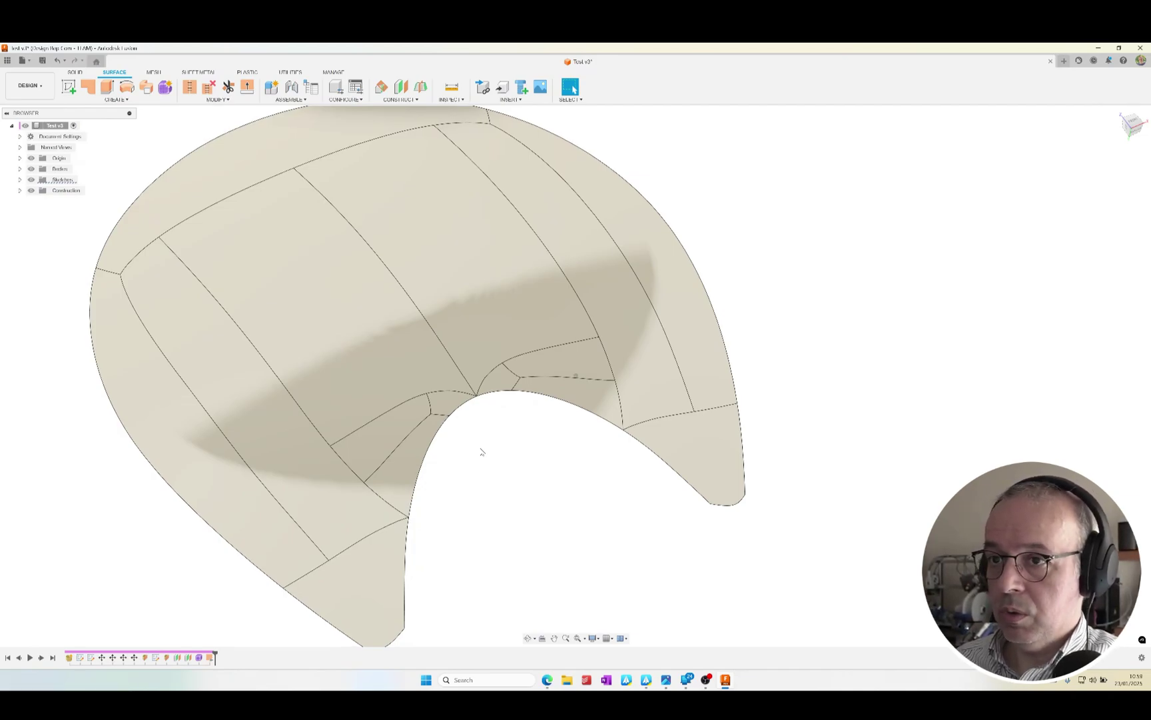
scroll(482, 451, down, 1)
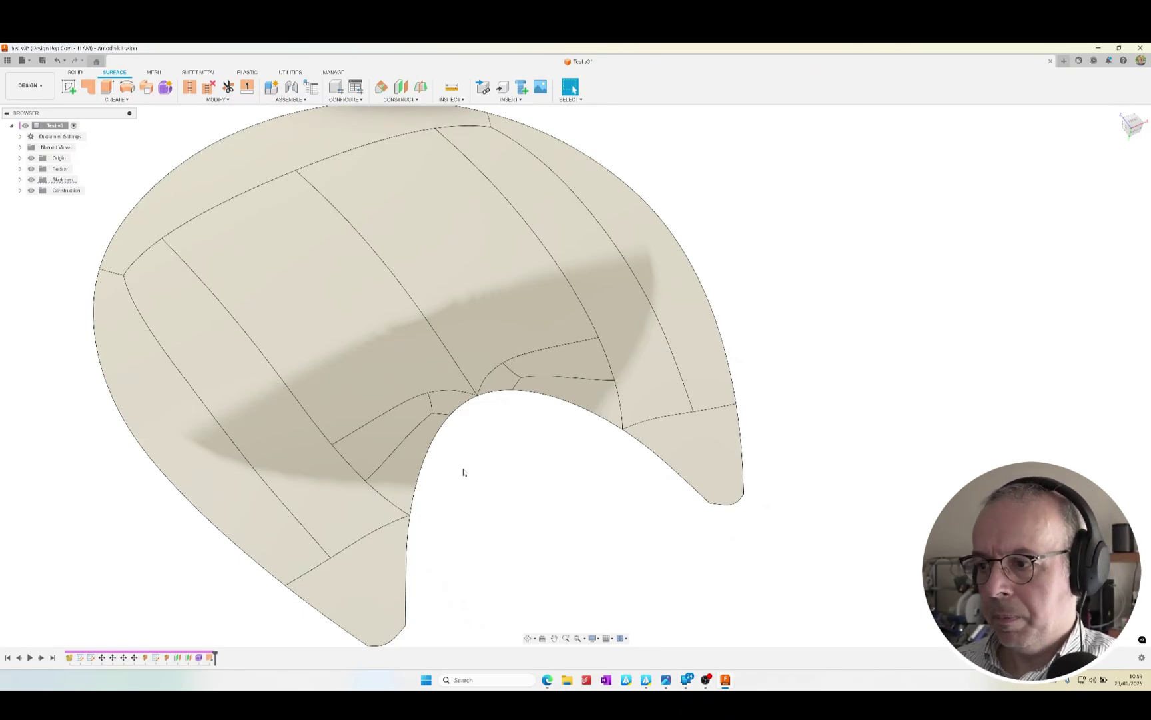
shift+middle_drag(464, 472, 267, 213)
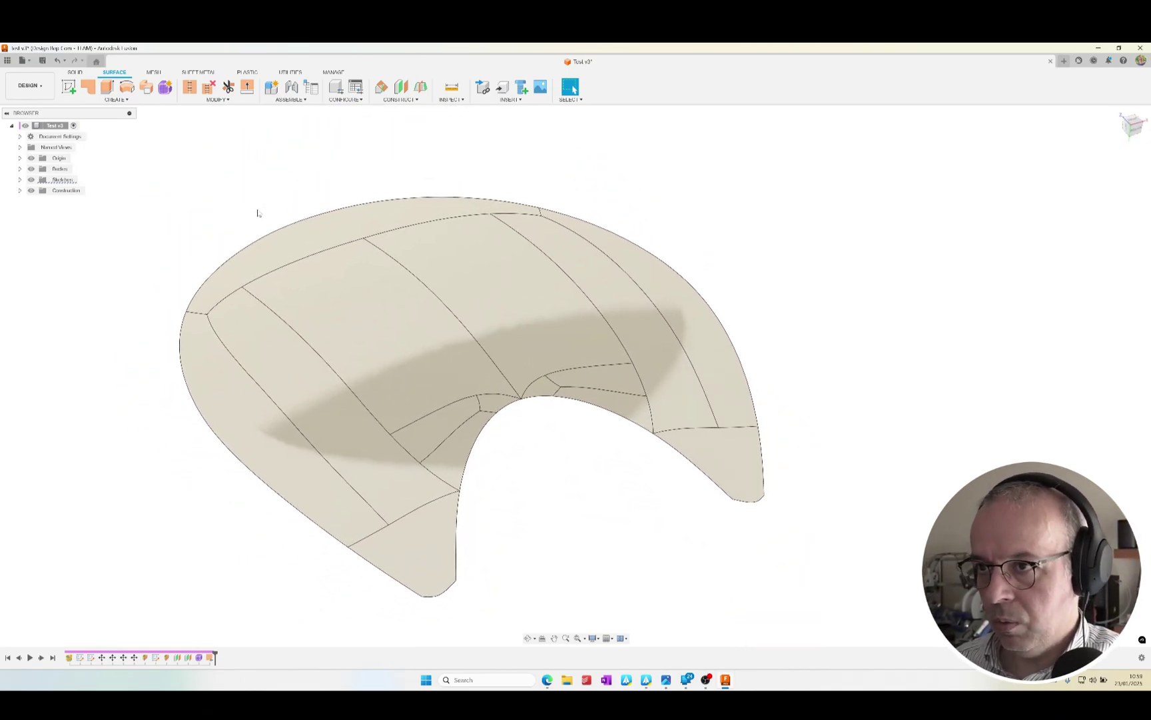
shift+middle_drag(242, 193, 233, 190)
click(121, 99)
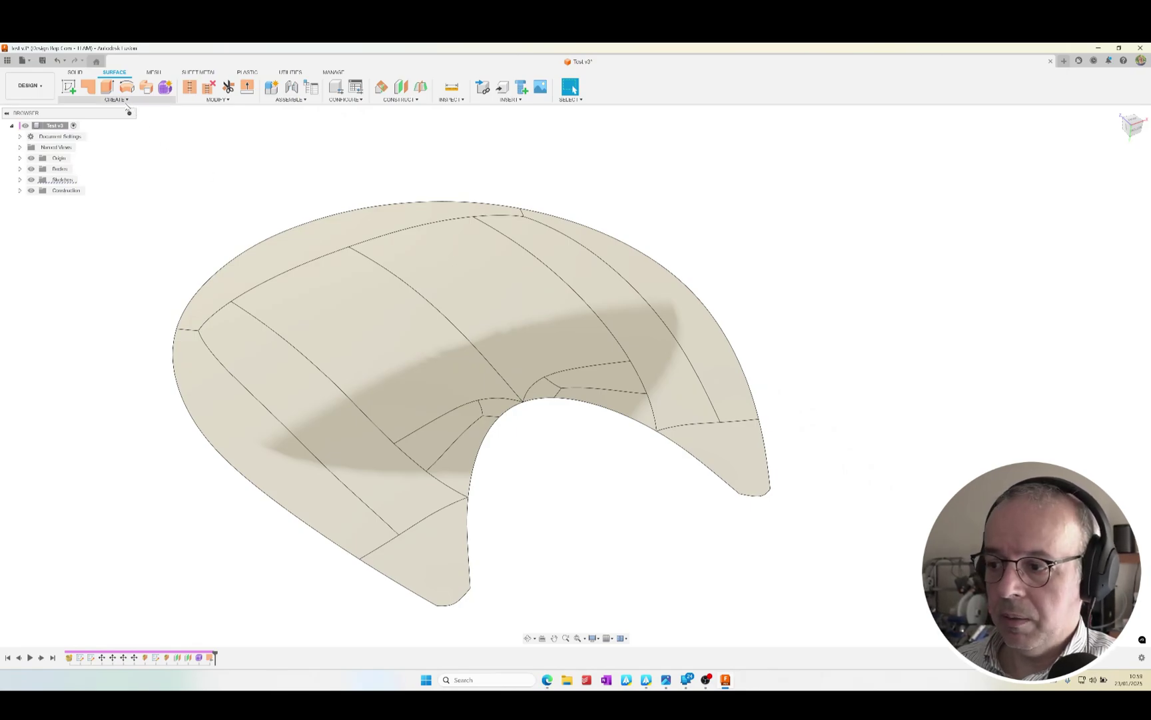
click(120, 99)
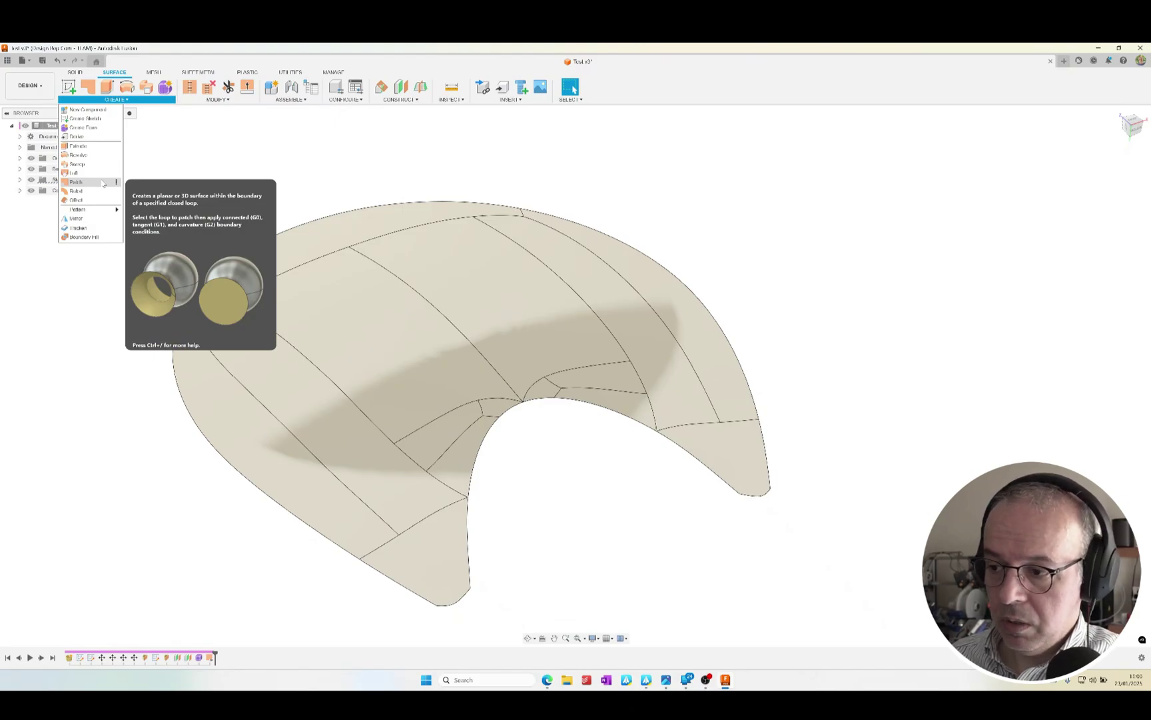
click(97, 199)
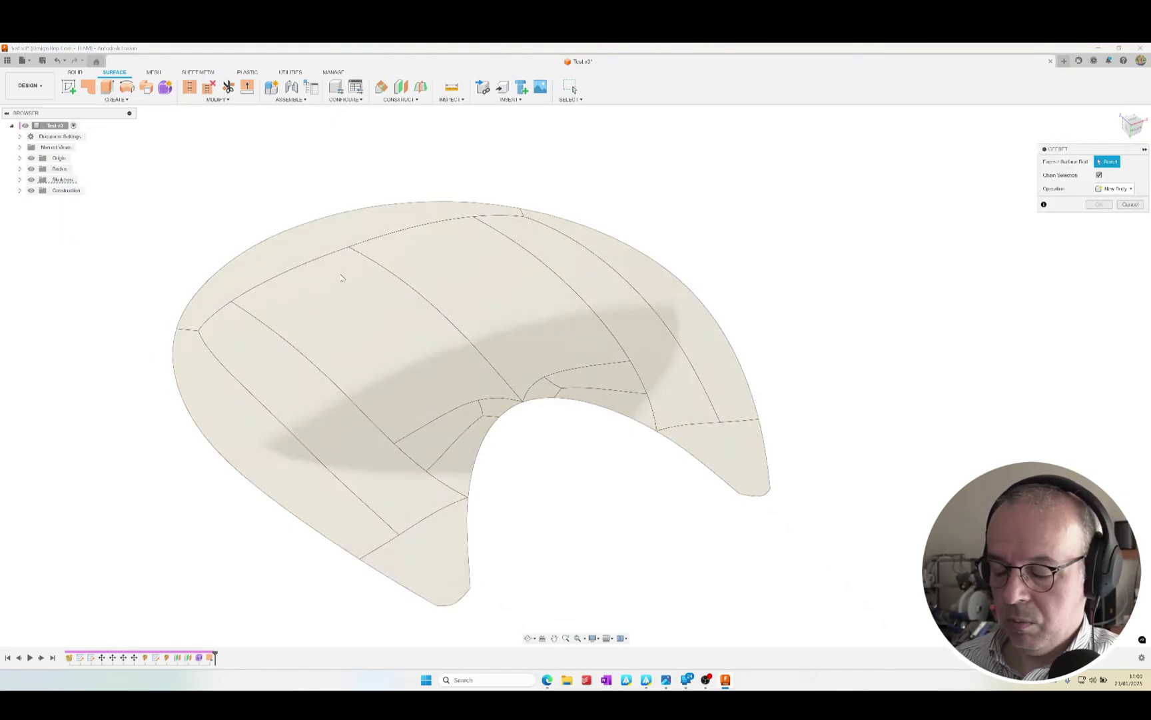
click(338, 276)
shift+middle_drag(636, 343, 626, 274)
shift+middle_drag(282, 399, 306, 467)
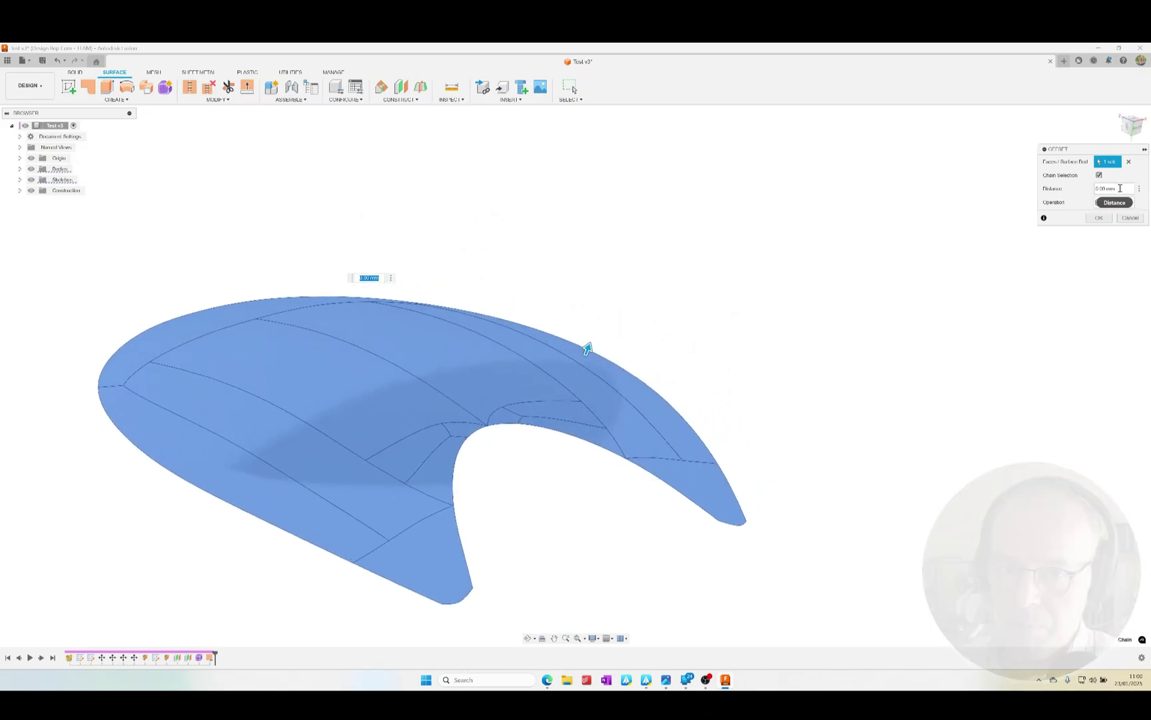
text(1)
click(1101, 220)
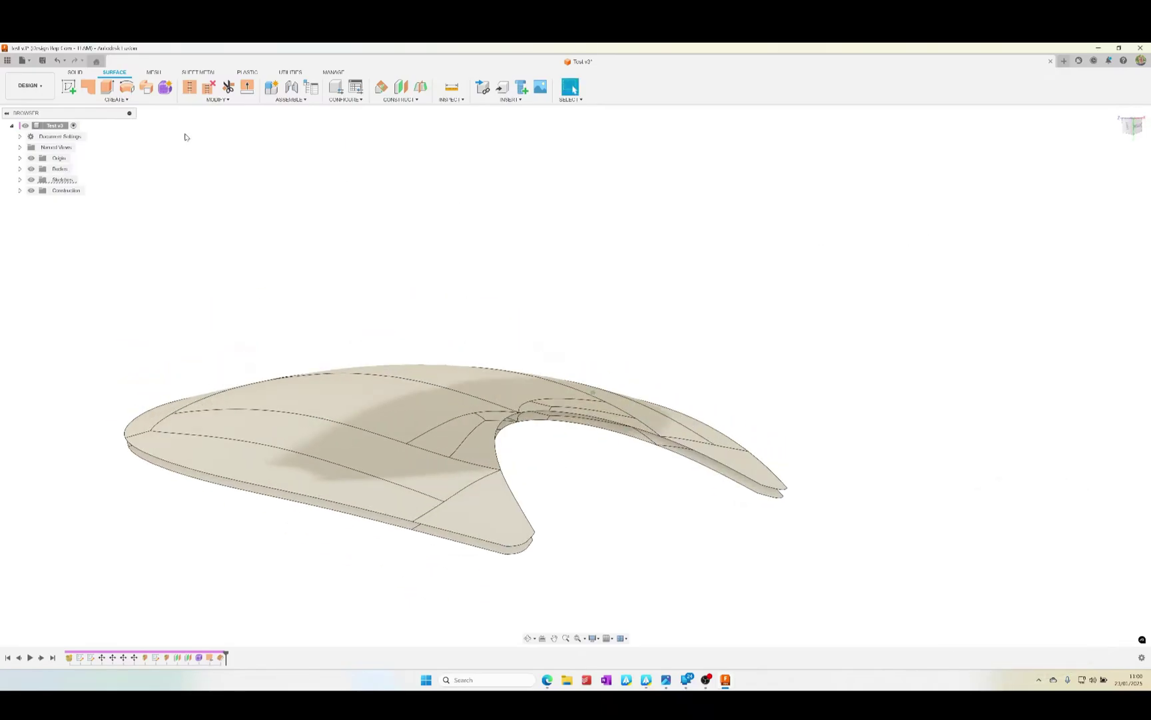
List the bodies and construction planes, then examine the original and offset surfaces and the gap between them along the inner curve.
click(20, 191)
click(19, 168)
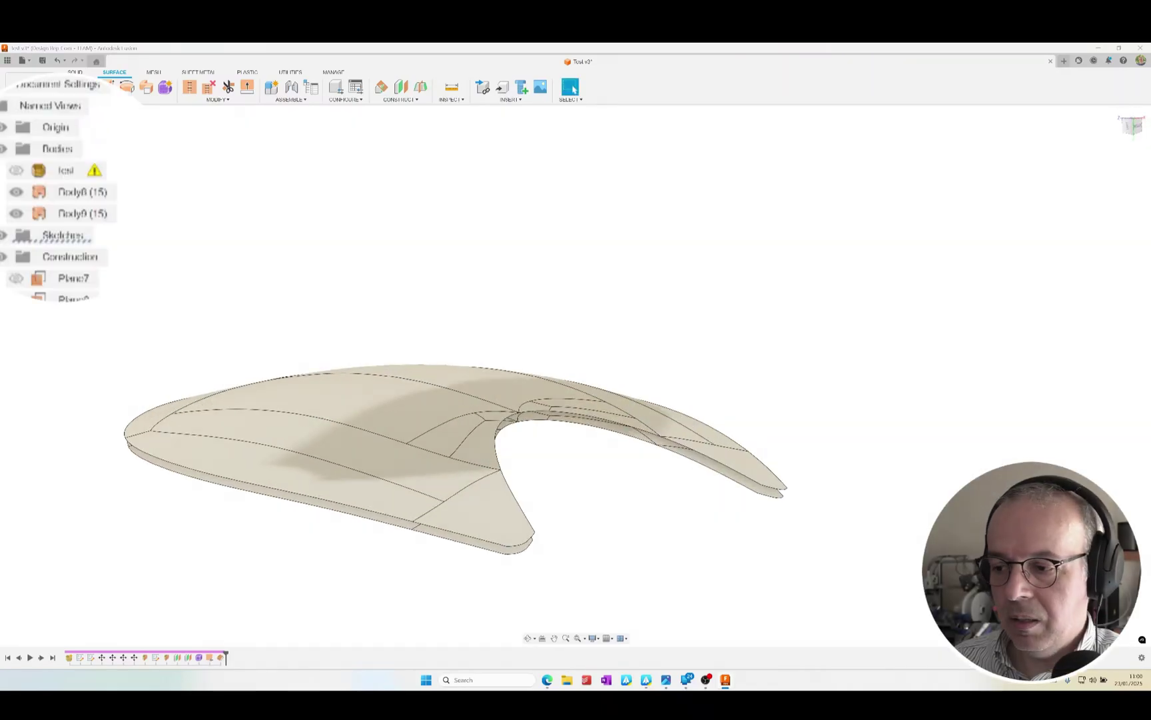
click(75, 191)
click(176, 213)
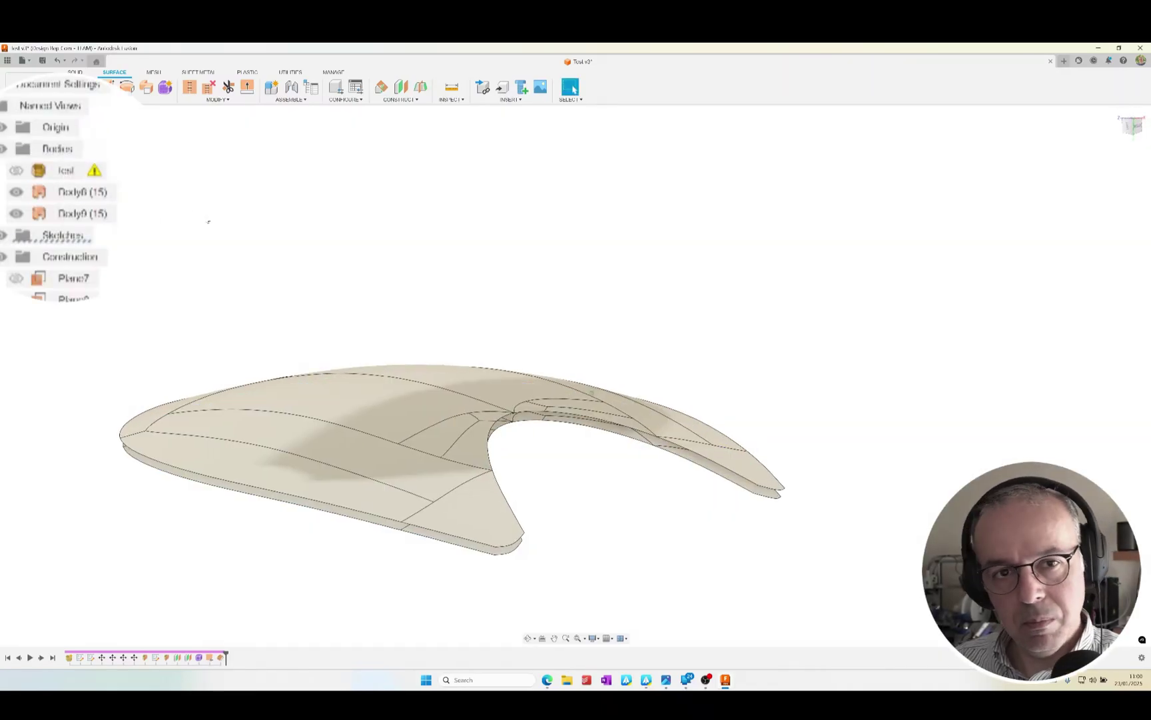
shift+middle_drag(398, 493, 260, 449)
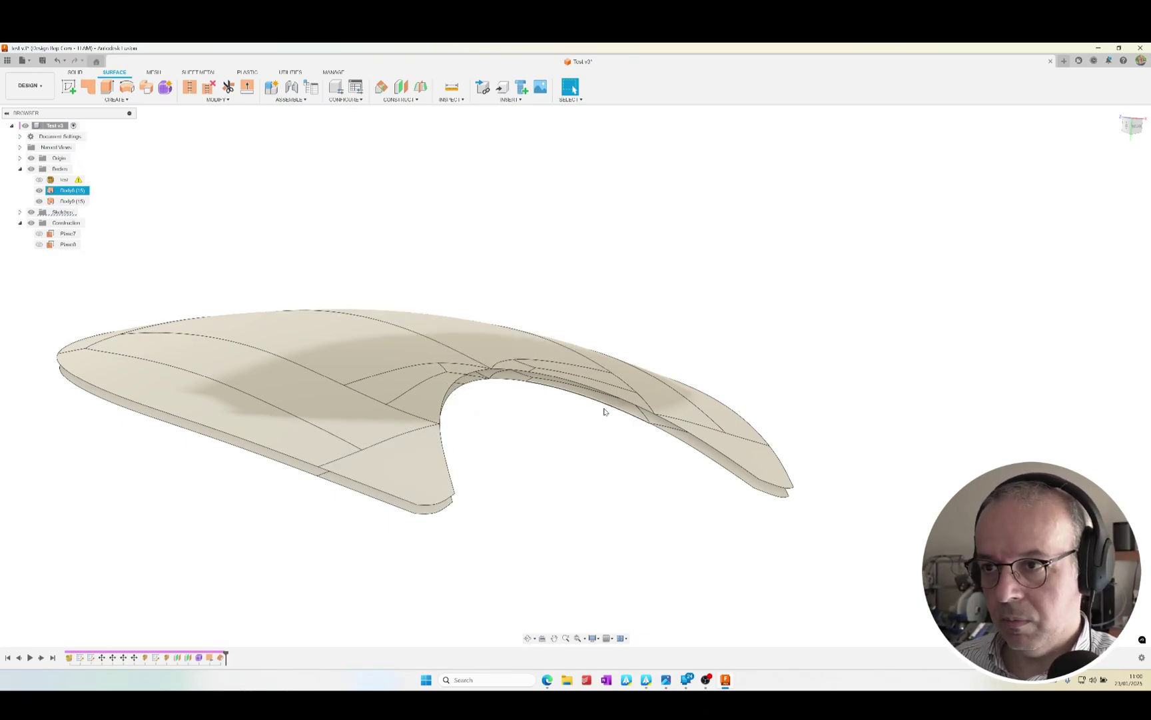
scroll(496, 403, up, 5)
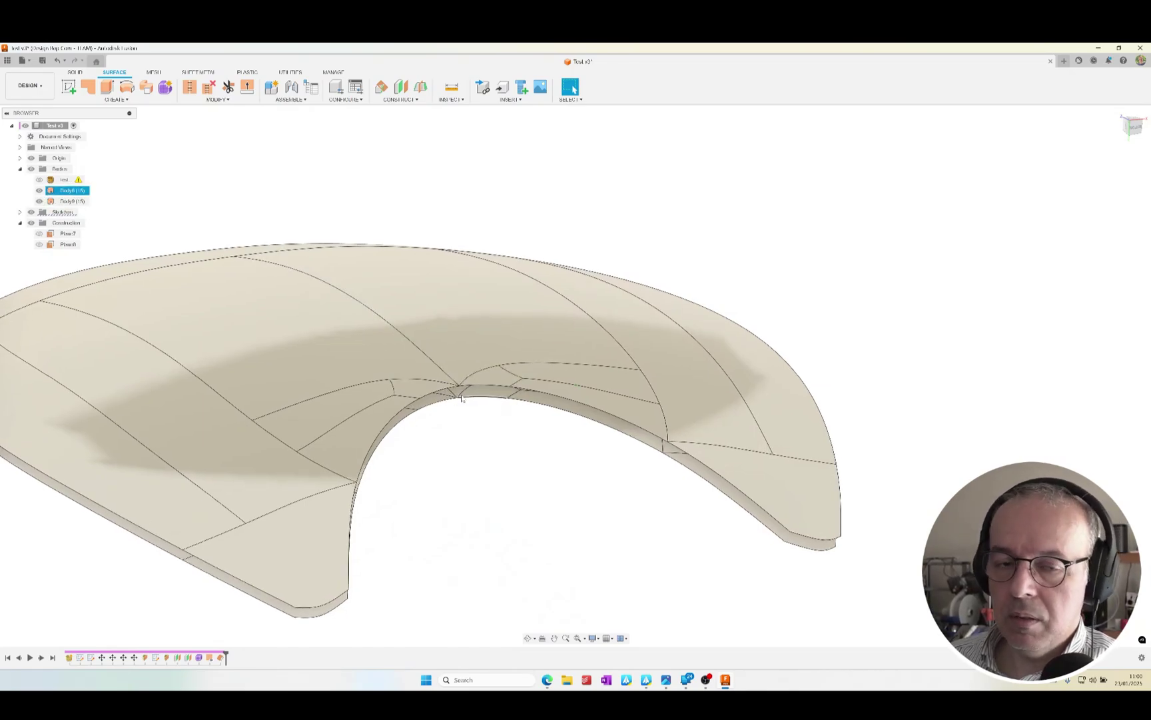
mouse_move(500, 403)
shift+middle_down()
mouse_move(511, 439)
mouse_move(496, 412)
shift+middle_up()
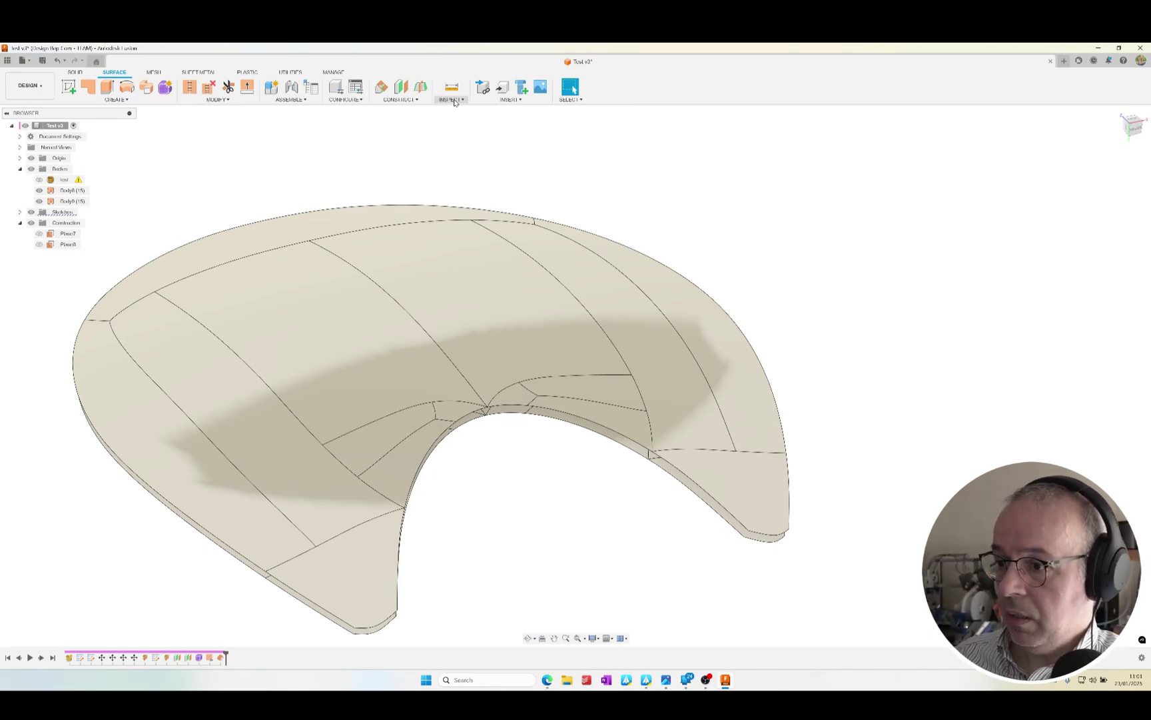
Inspect the upper surface's continuity with a Zebra Analysis from several angles, then discard the analysis.
click(455, 100)
click(460, 137)
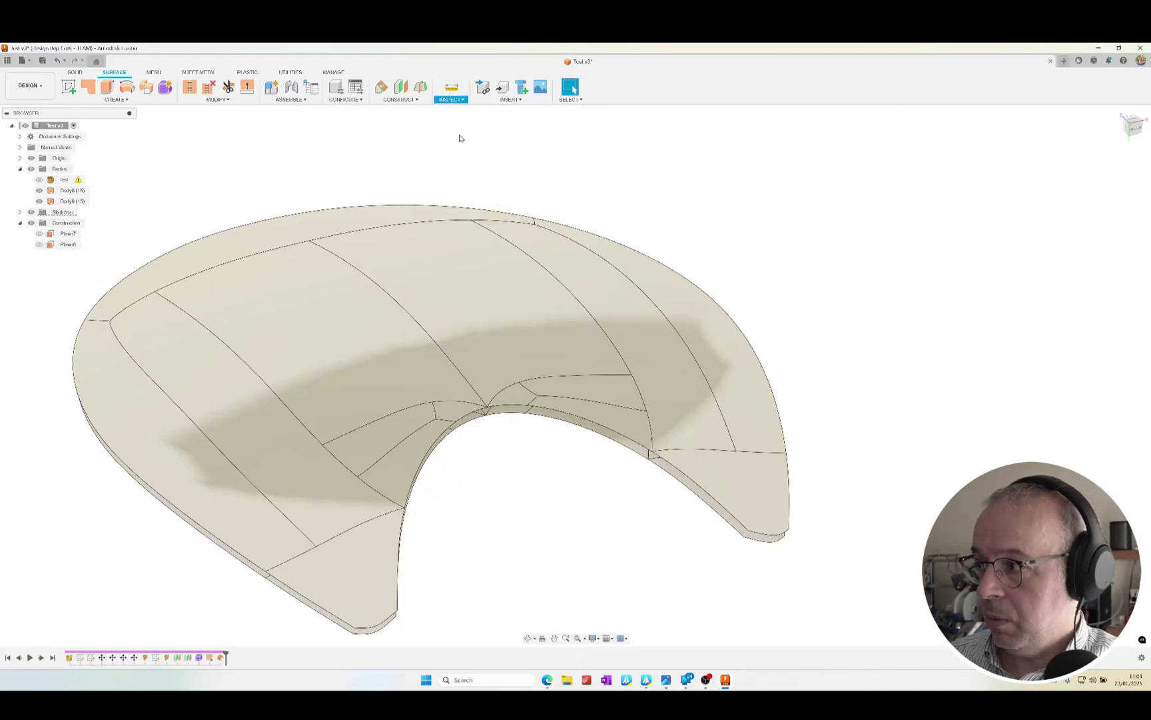
click(464, 291)
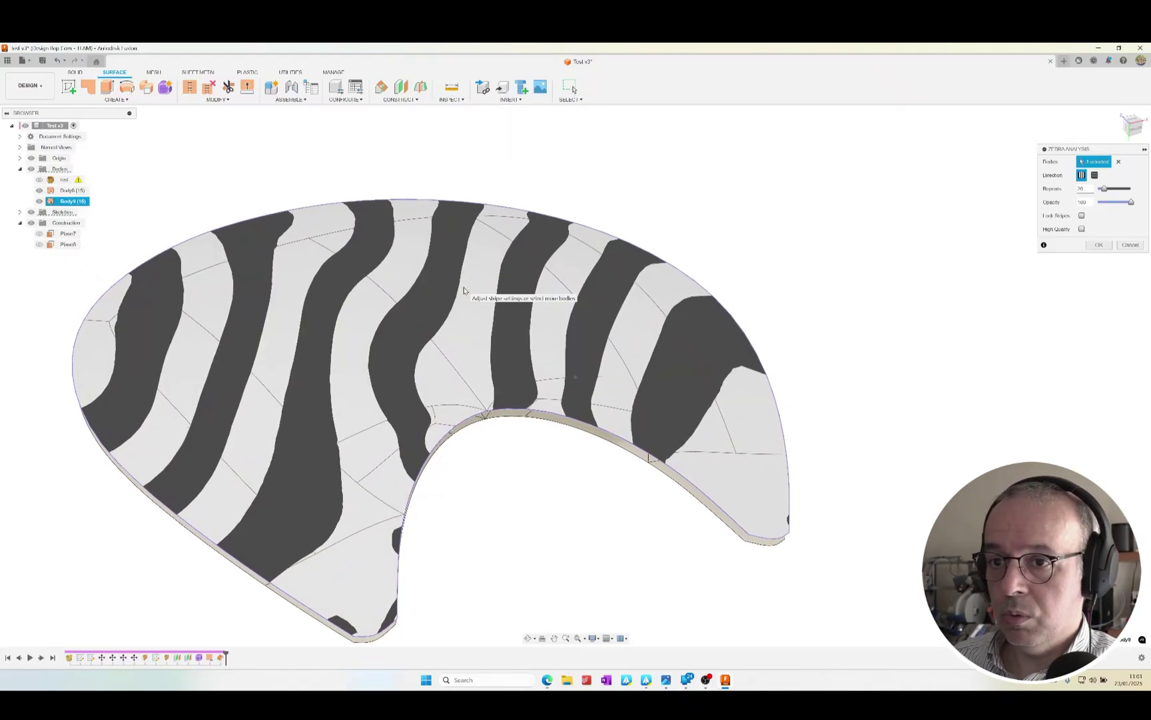
scroll(465, 291, up, 4)
scroll(464, 291, down, 3)
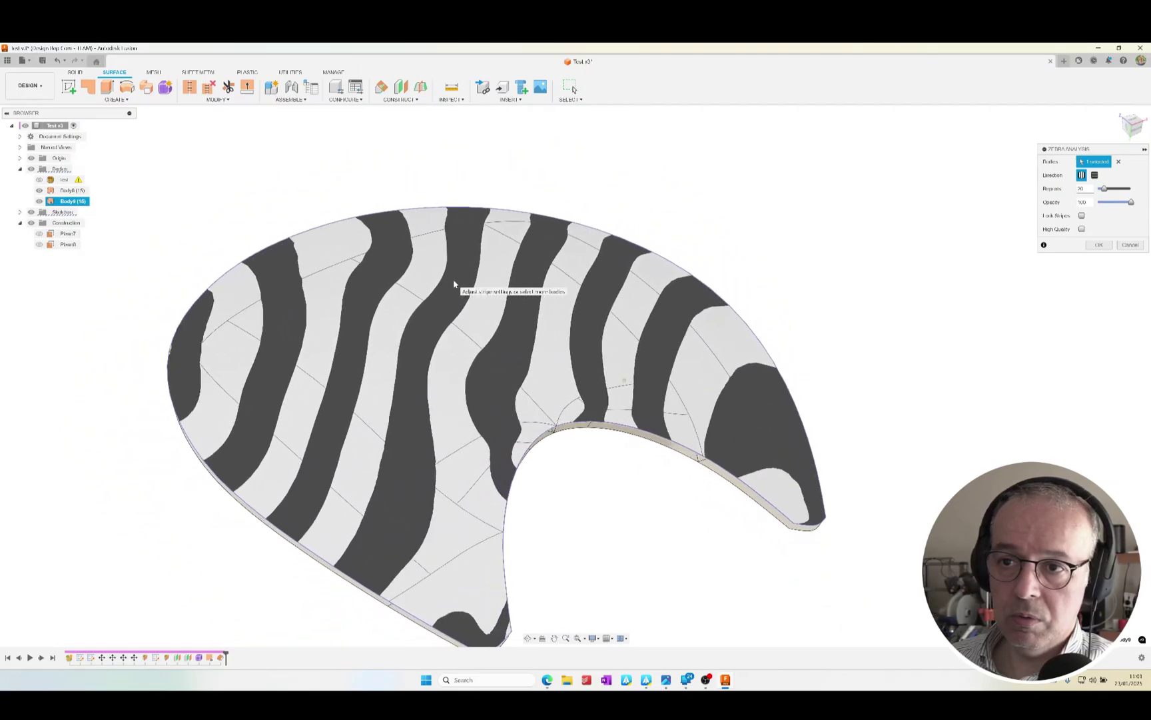
shift+middle_drag(455, 285, 454, 285)
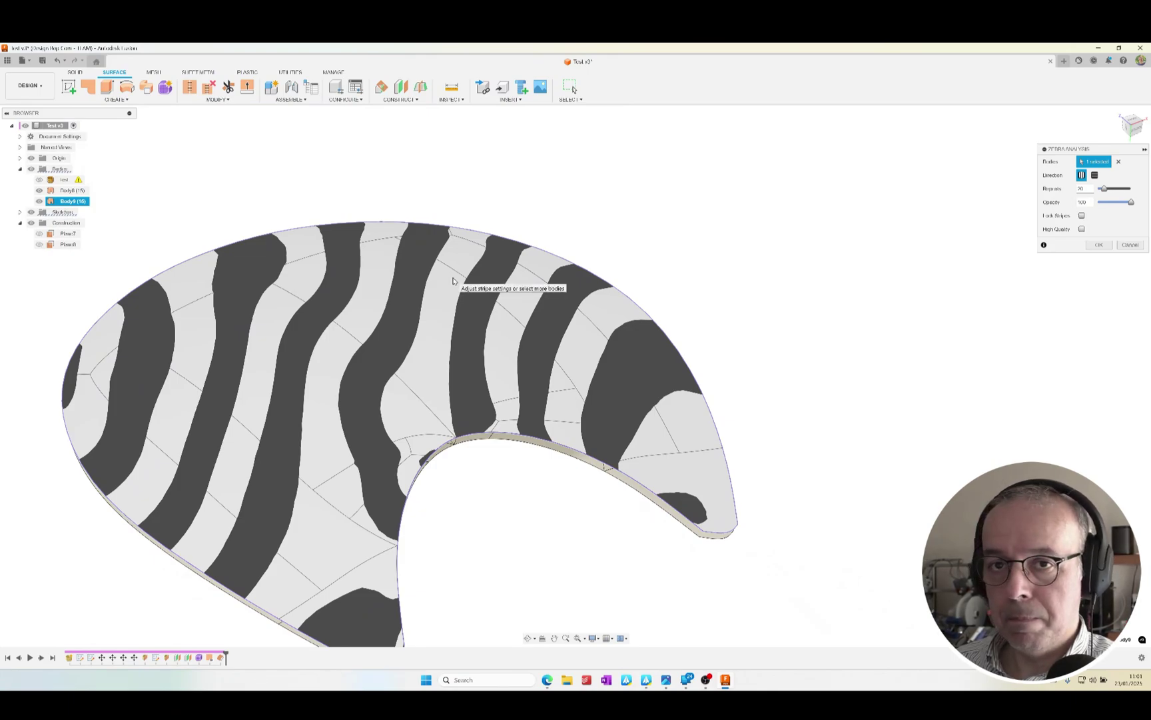
shift+middle_drag(453, 280, 347, 513)
shift+middle_drag(416, 358, 403, 404)
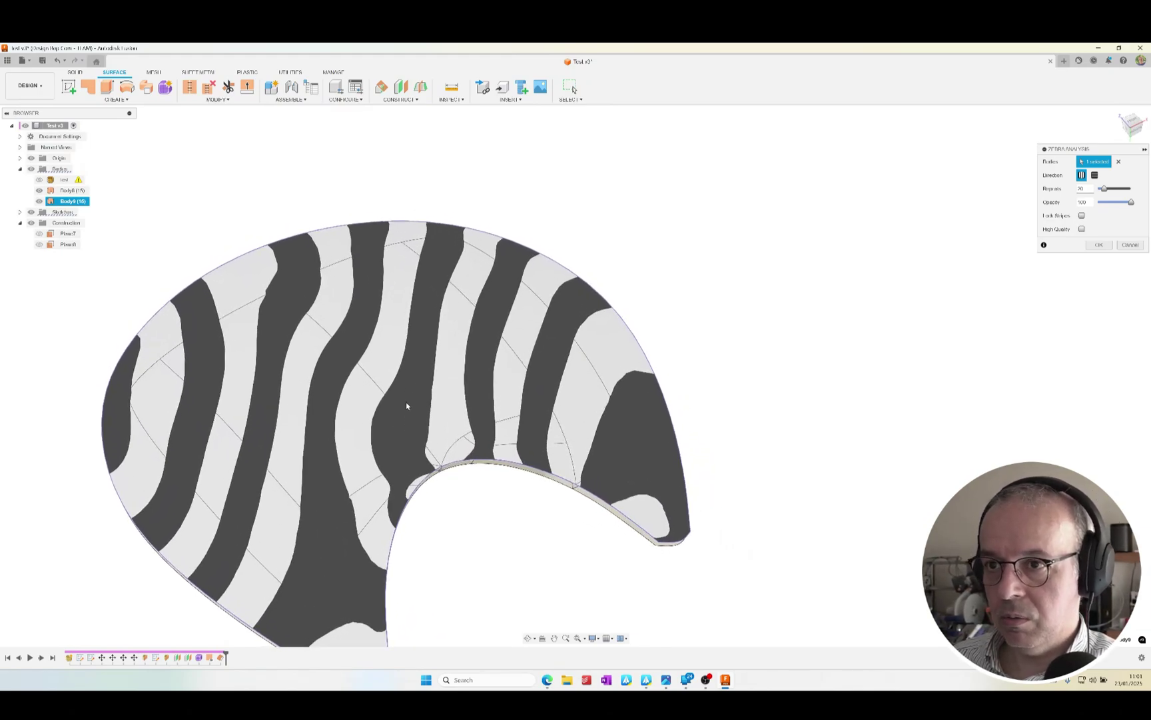
shift+middle_drag(447, 405, 447, 398)
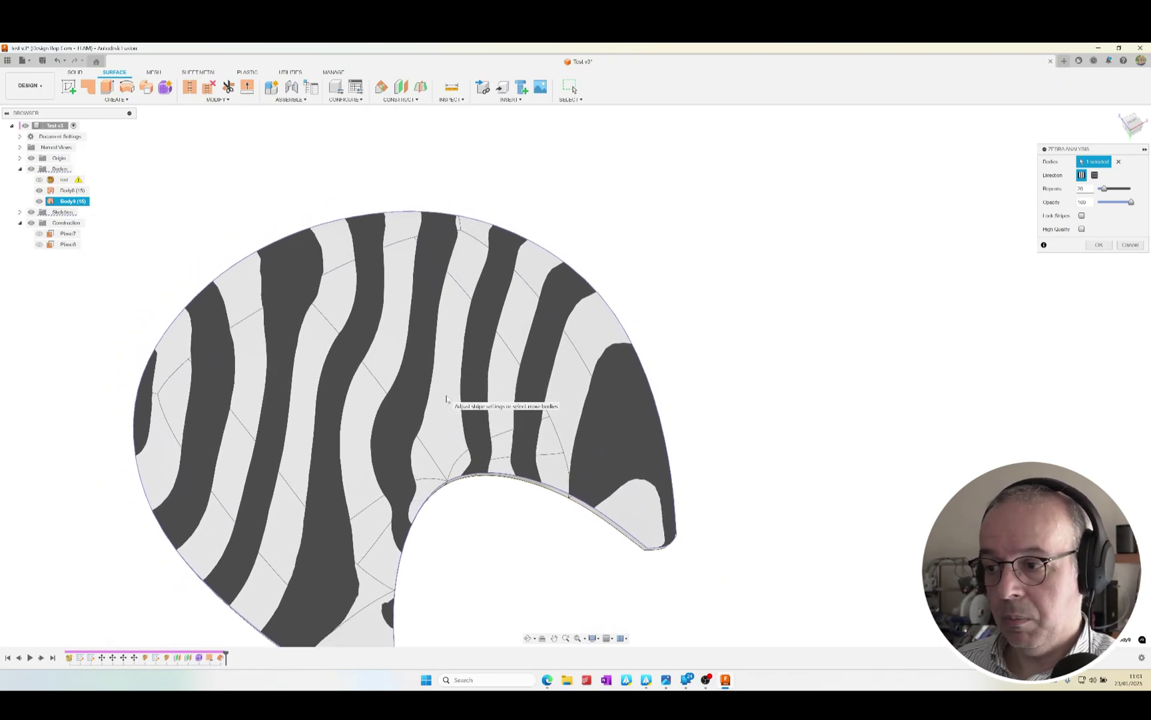
shift+middle_drag(446, 398, 374, 350)
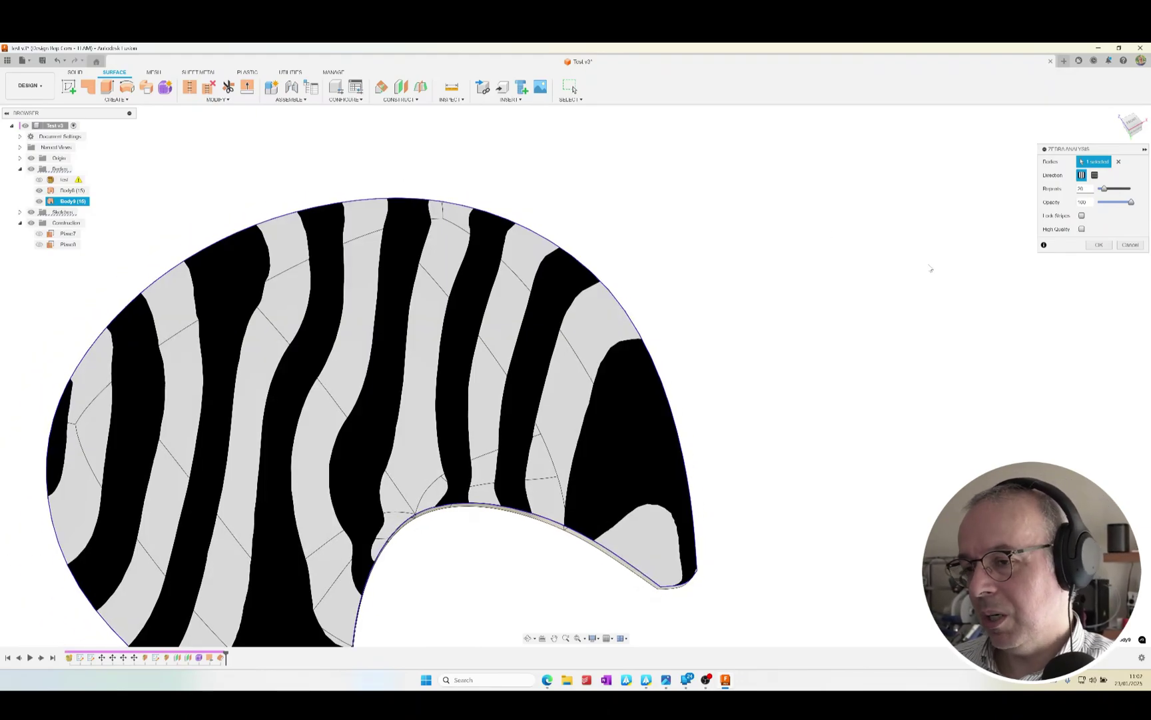
click(1131, 244)
Inspect the upper surface with a Curvature Map Analysis, focusing on the patches beside the inner curve, then discard the analysis.
shift+middle_drag(811, 266, 400, 136)
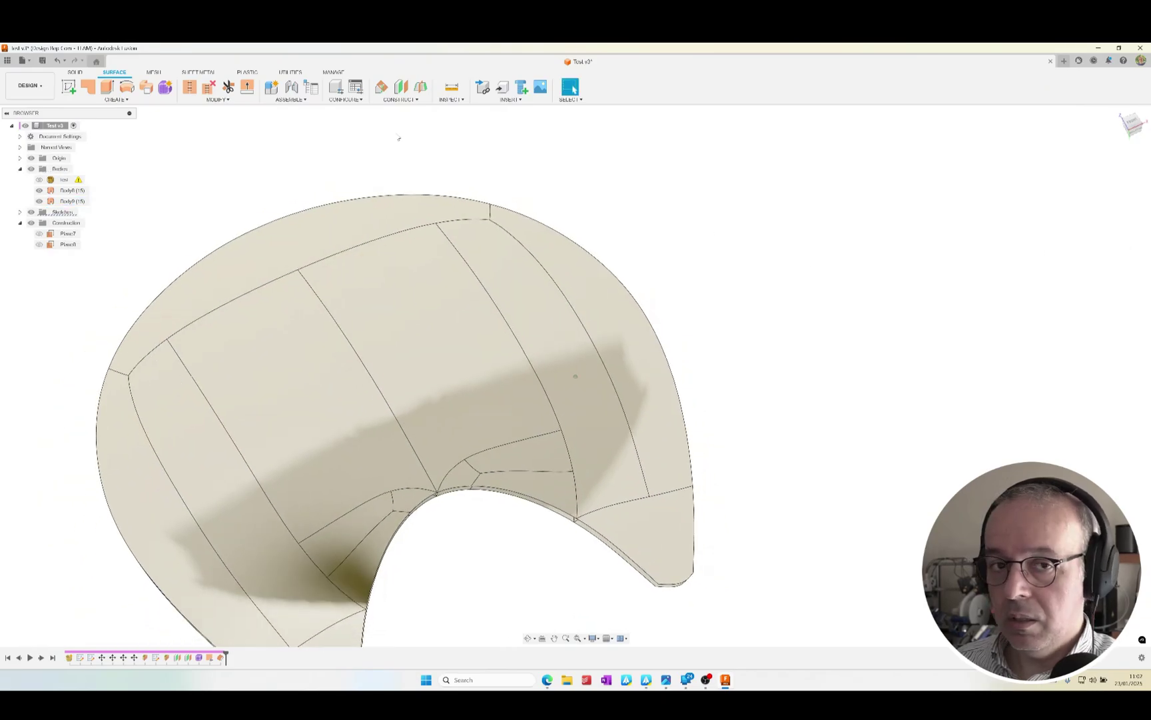
click(452, 99)
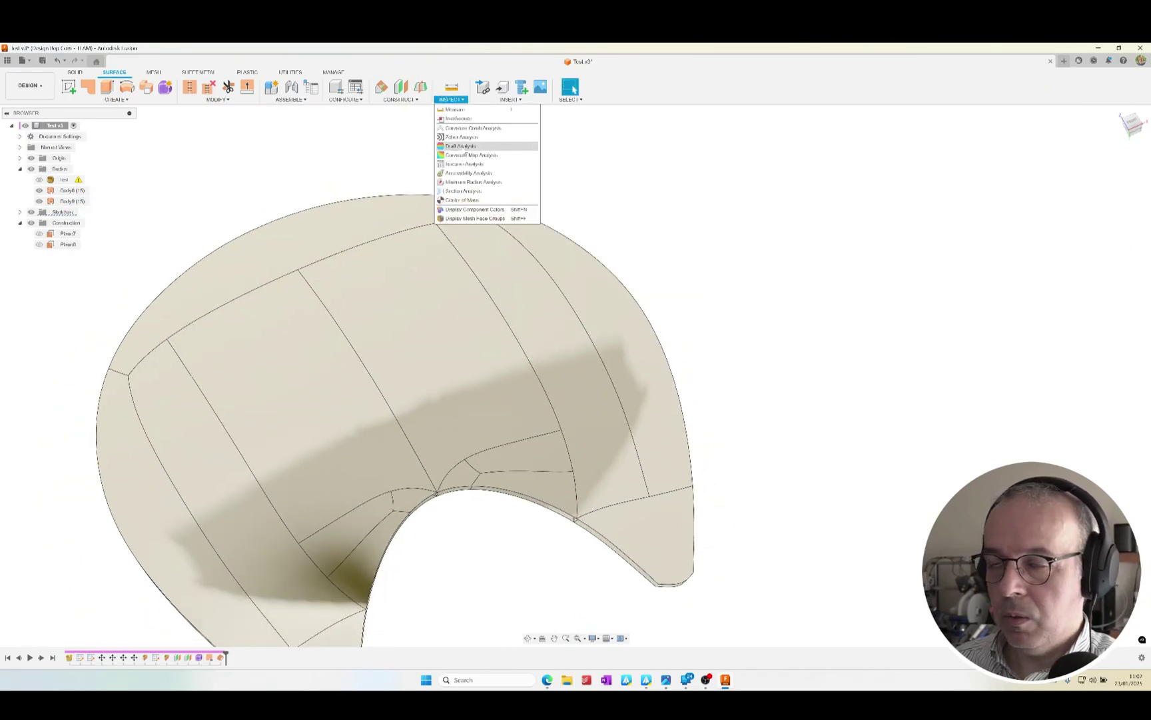
click(487, 156)
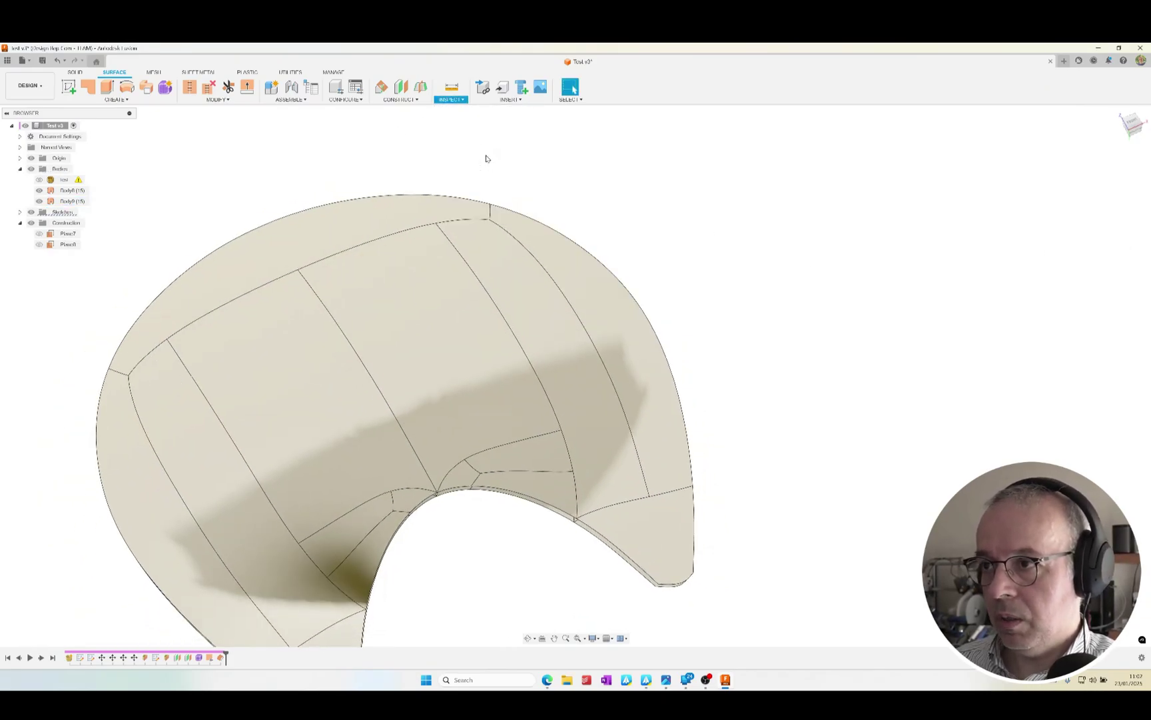
click(420, 320)
scroll(489, 489, up, 1)
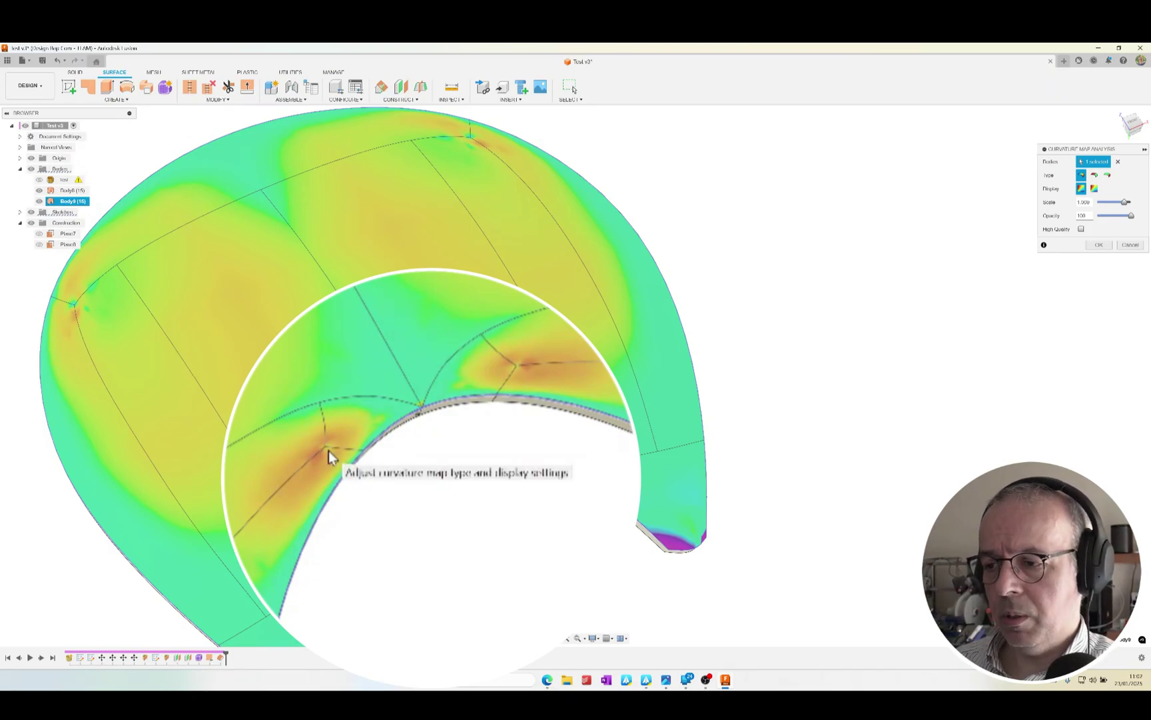
shift+middle_drag(329, 450, 371, 504)
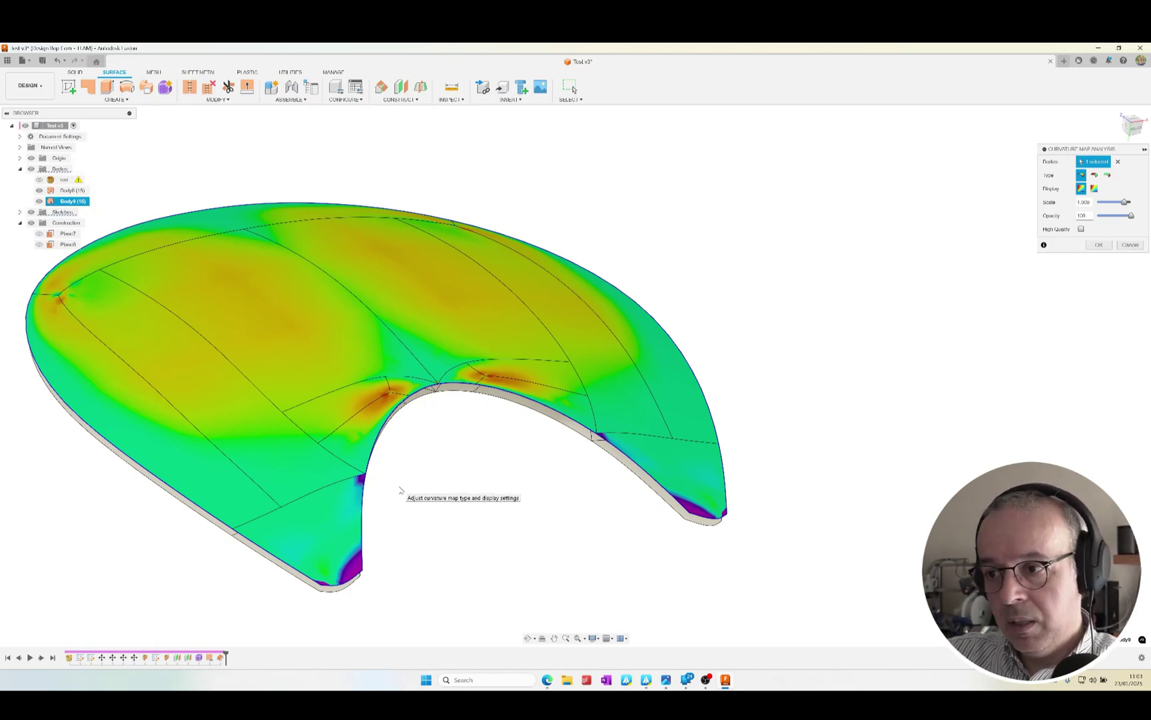
click(1130, 245)
Create a Normal-type ruled surface 1 mm deep from the upper surface's full boundary edge towards the lower surface, as a new body.
shift+middle_drag(801, 280, 750, 297)
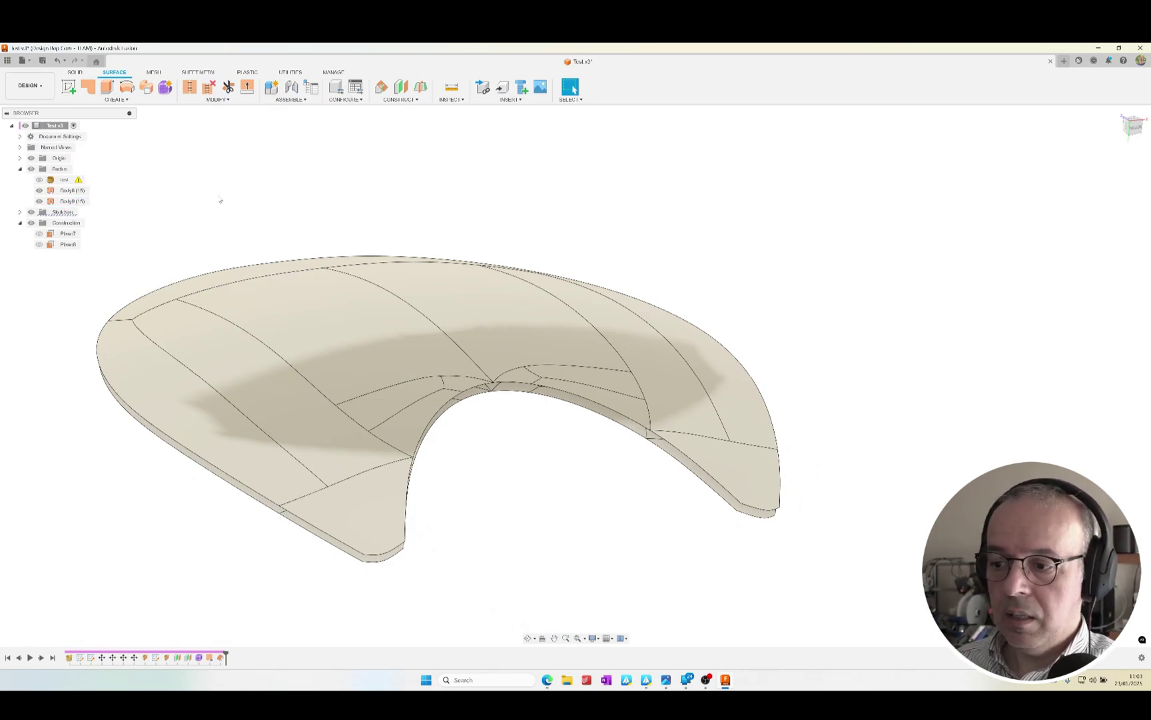
click(126, 100)
click(90, 175)
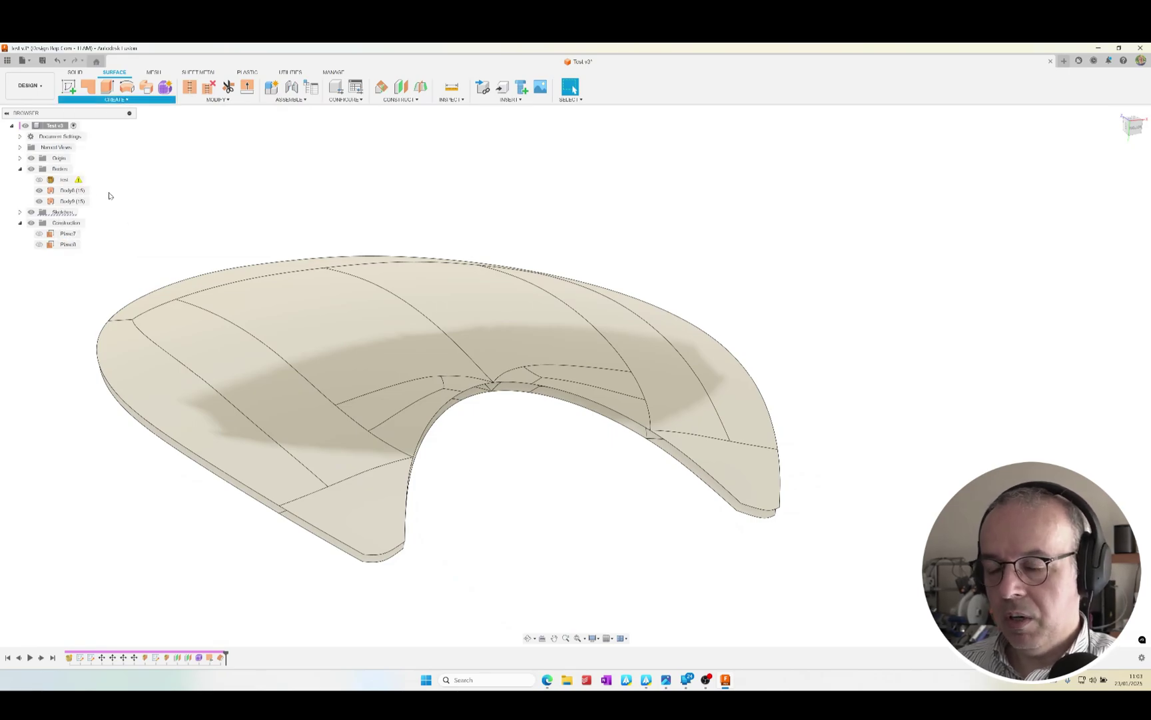
click(307, 526)
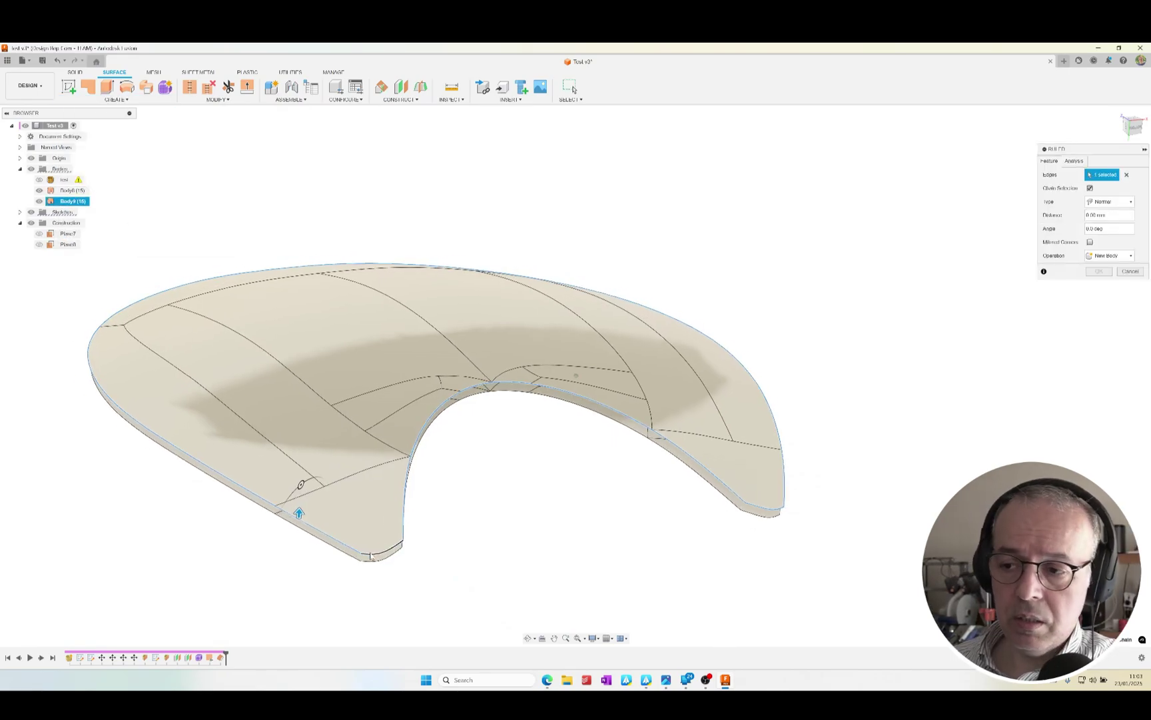
scroll(370, 557, up, 3)
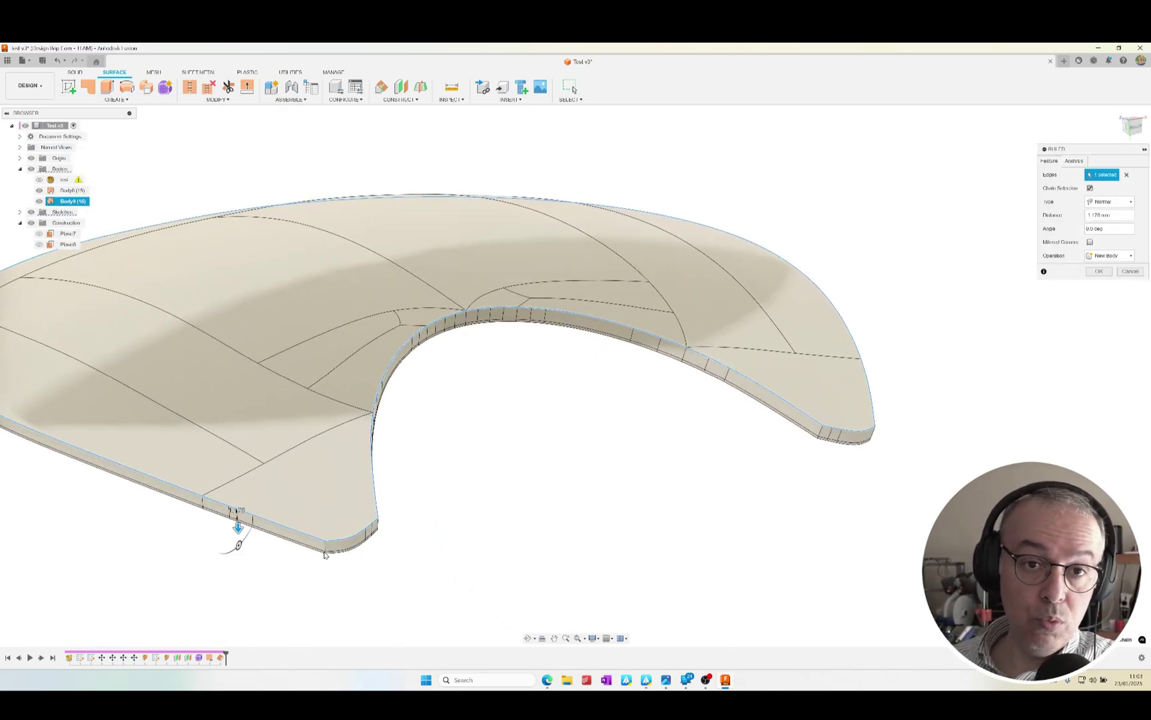
shift+middle_drag(323, 554, 424, 347)
scroll(309, 363, up, 5)
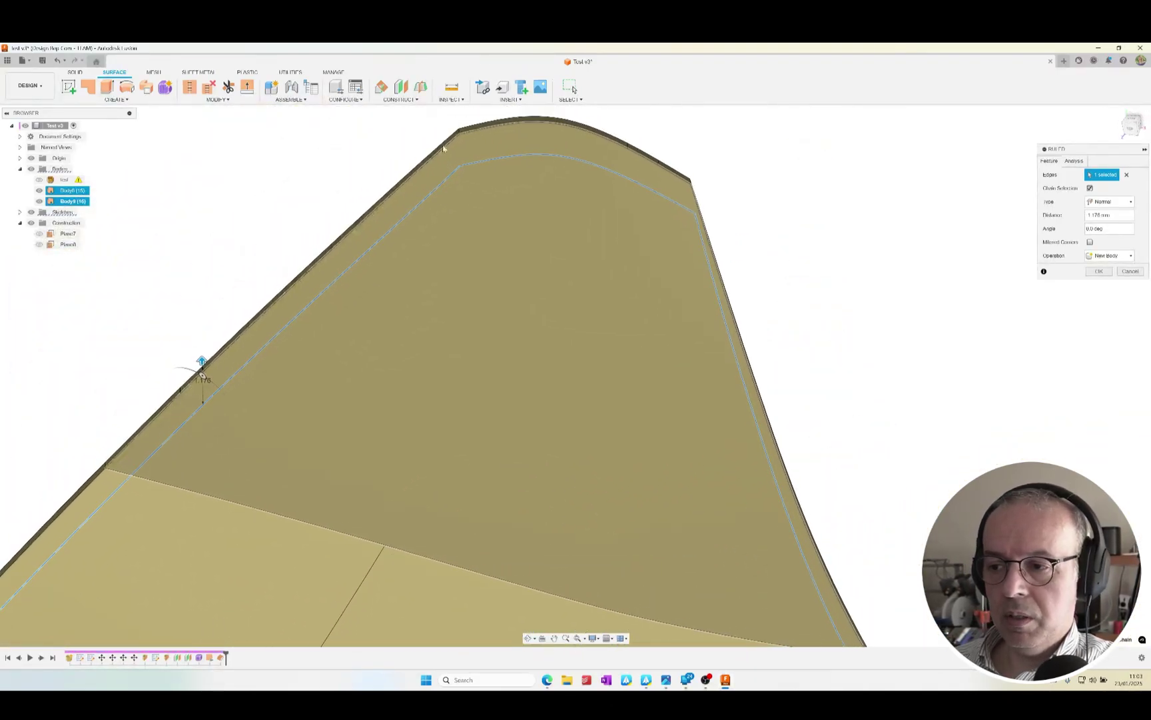
drag(1113, 215, 1083, 214)
text(1)
key(Tab)
key(F6)
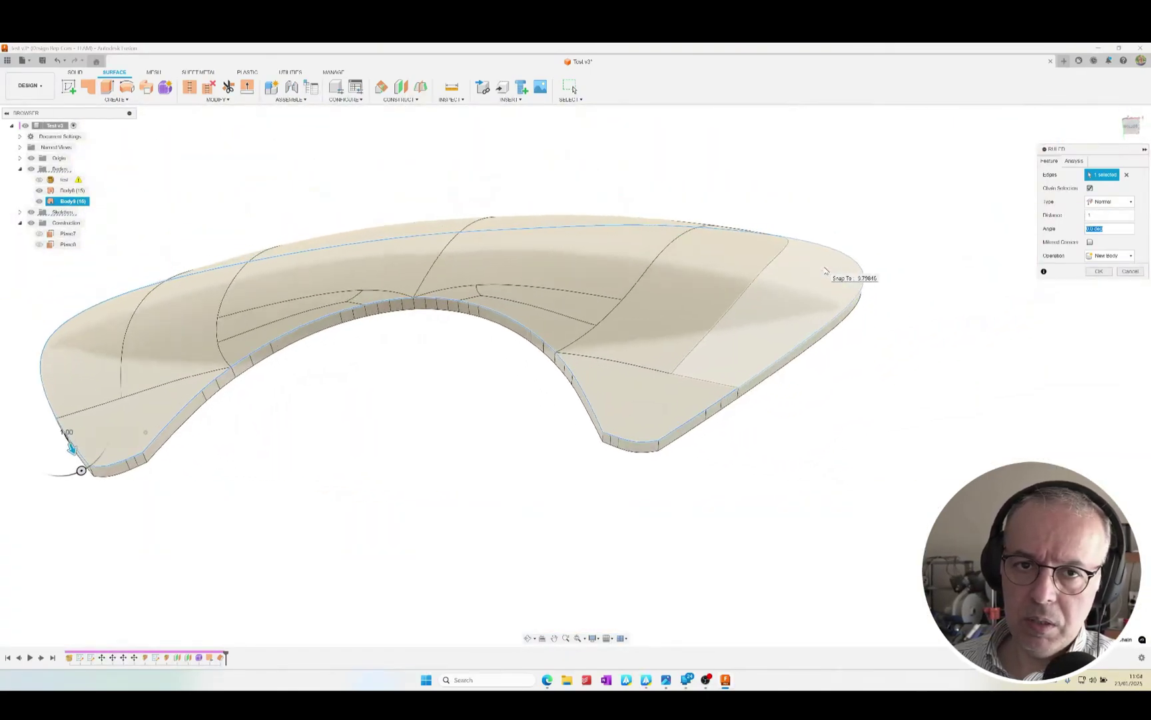
click(1100, 272)
Reverse the normal of the lower surface body so its positive side faces outward.
shift+middle_drag(887, 373, 336, 257)
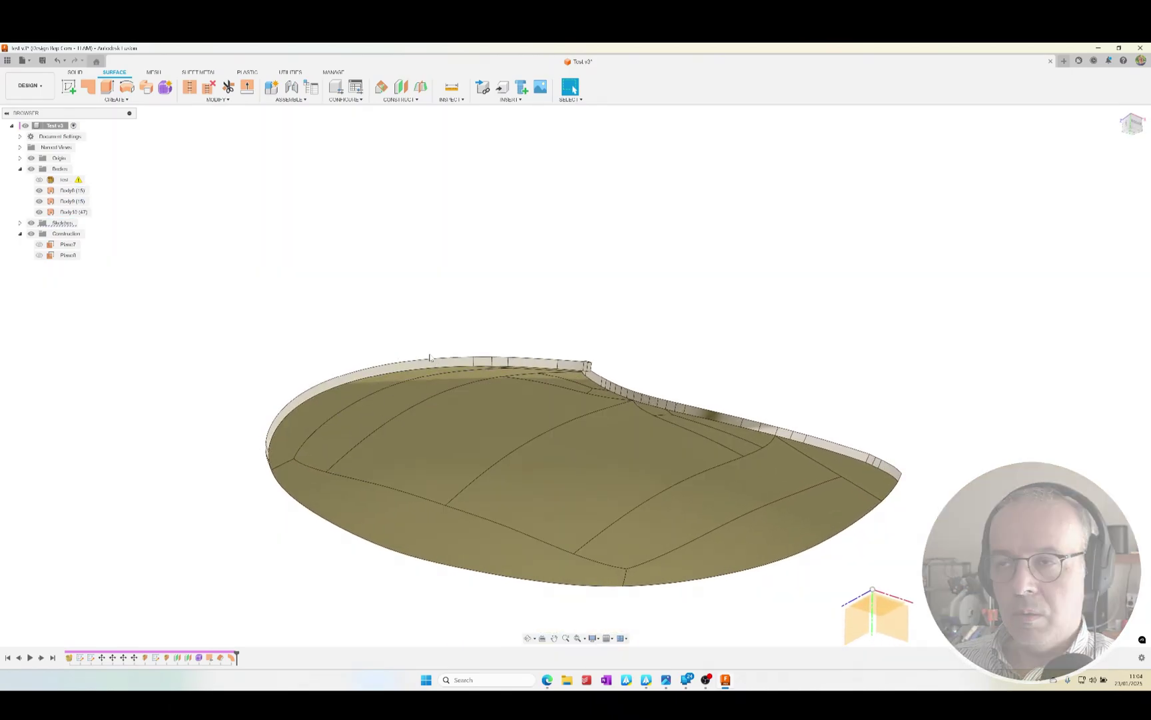
click(218, 99)
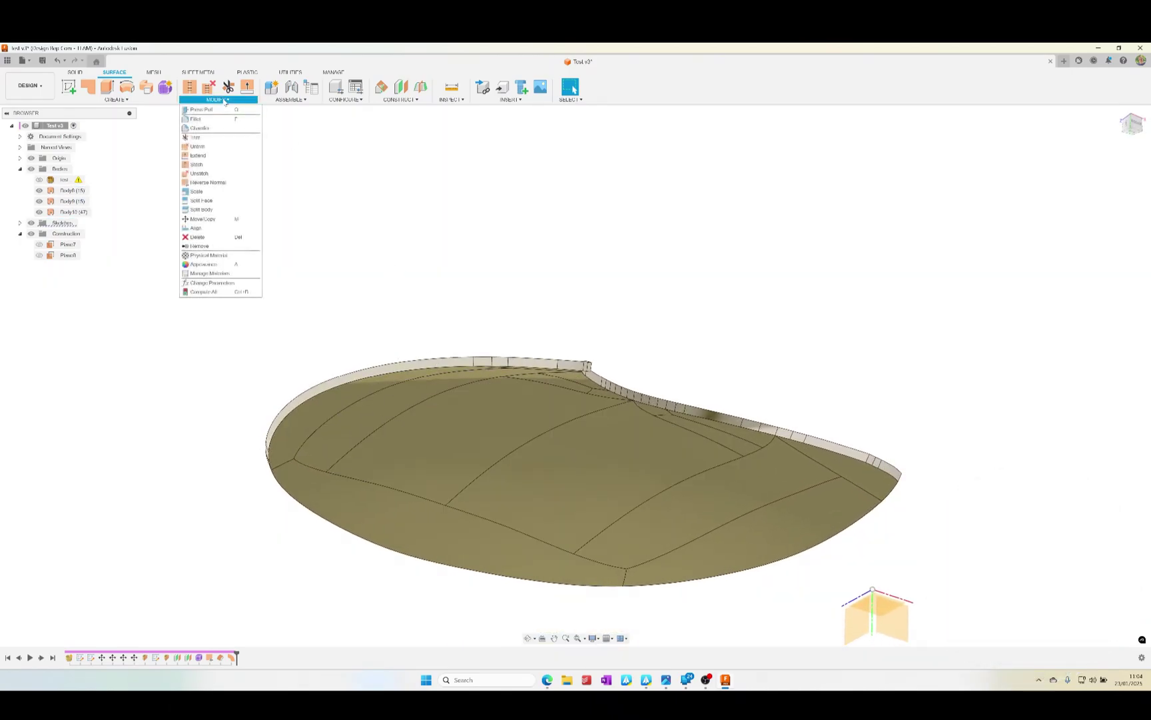
click(217, 182)
click(458, 446)
click(1099, 177)
Stitch the upper, lower and ruled surface bodies into one new body with 0.10 mm tolerance, and toggle its visibility to check it.
shift+middle_drag(577, 197, 553, 319)
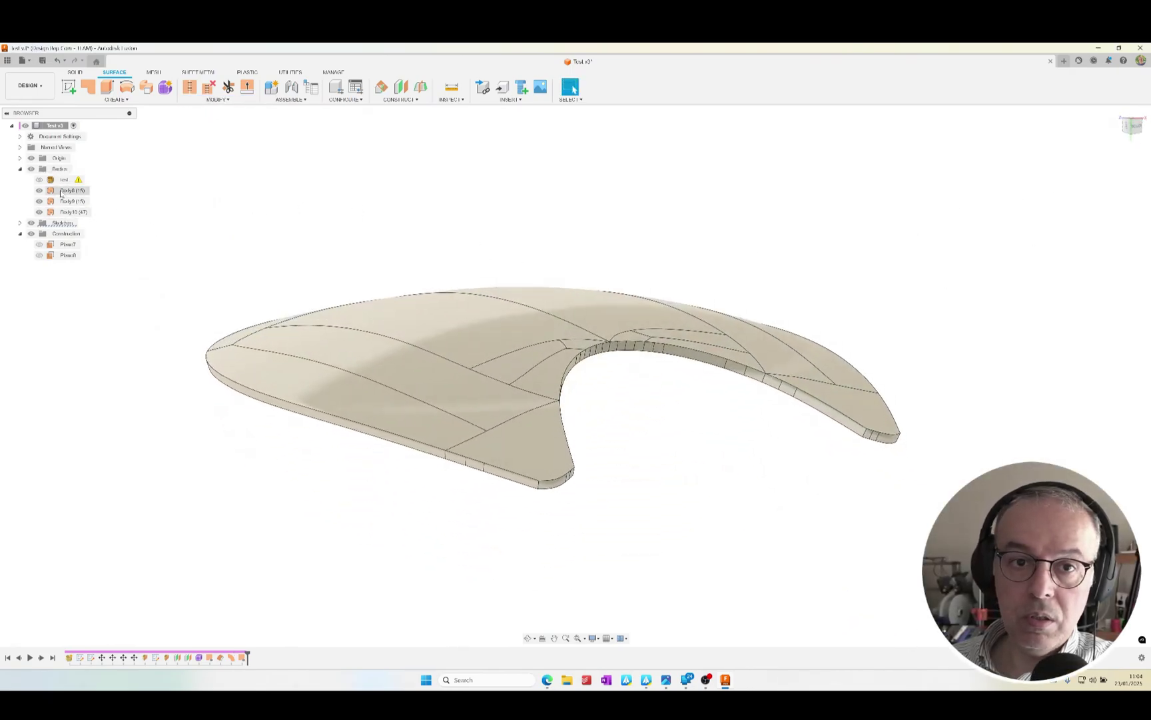
click(190, 86)
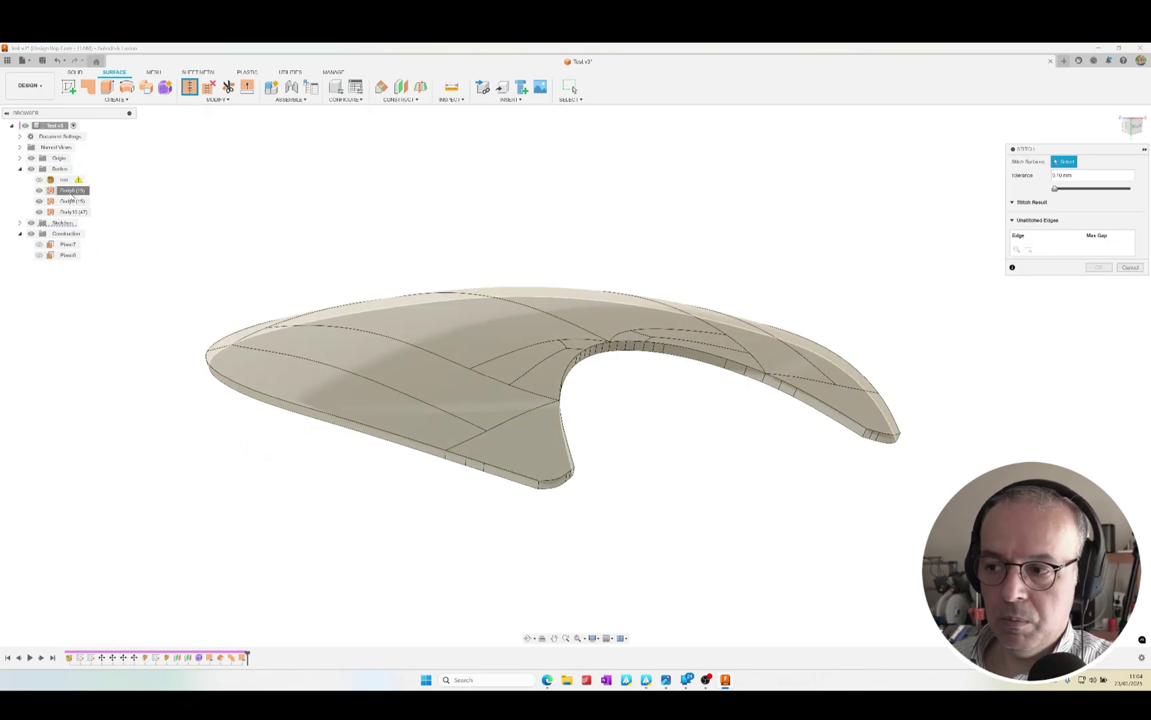
click(72, 190)
click(72, 201)
click(74, 212)
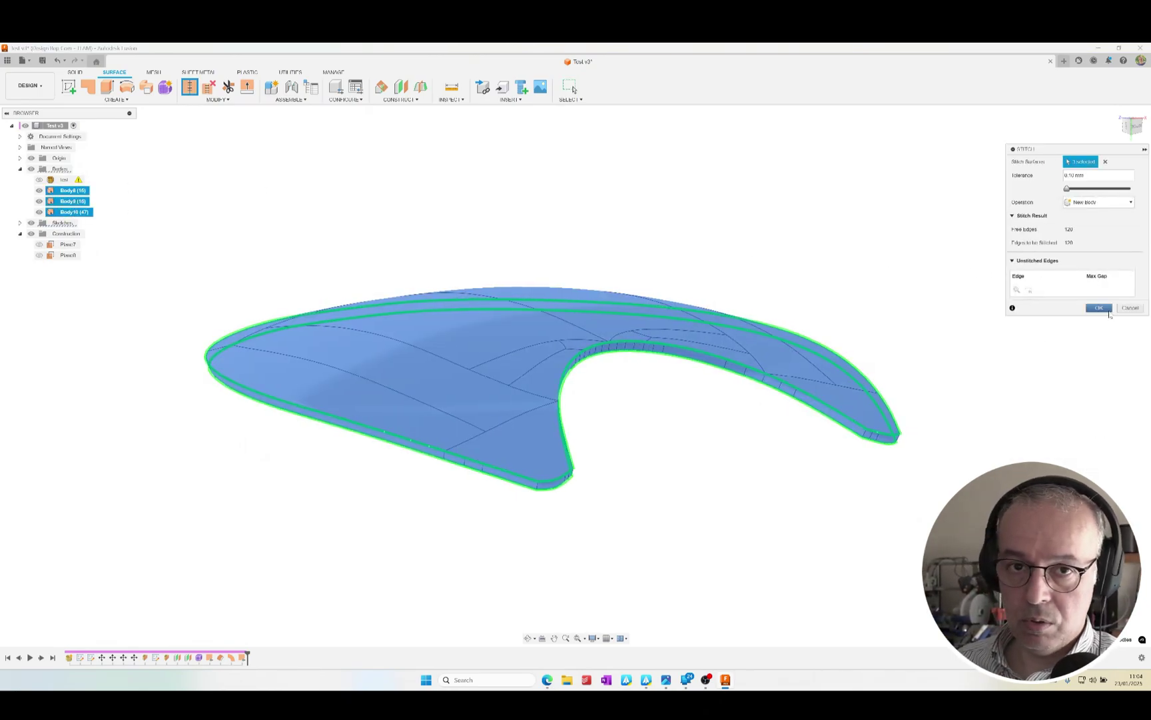
click(1100, 309)
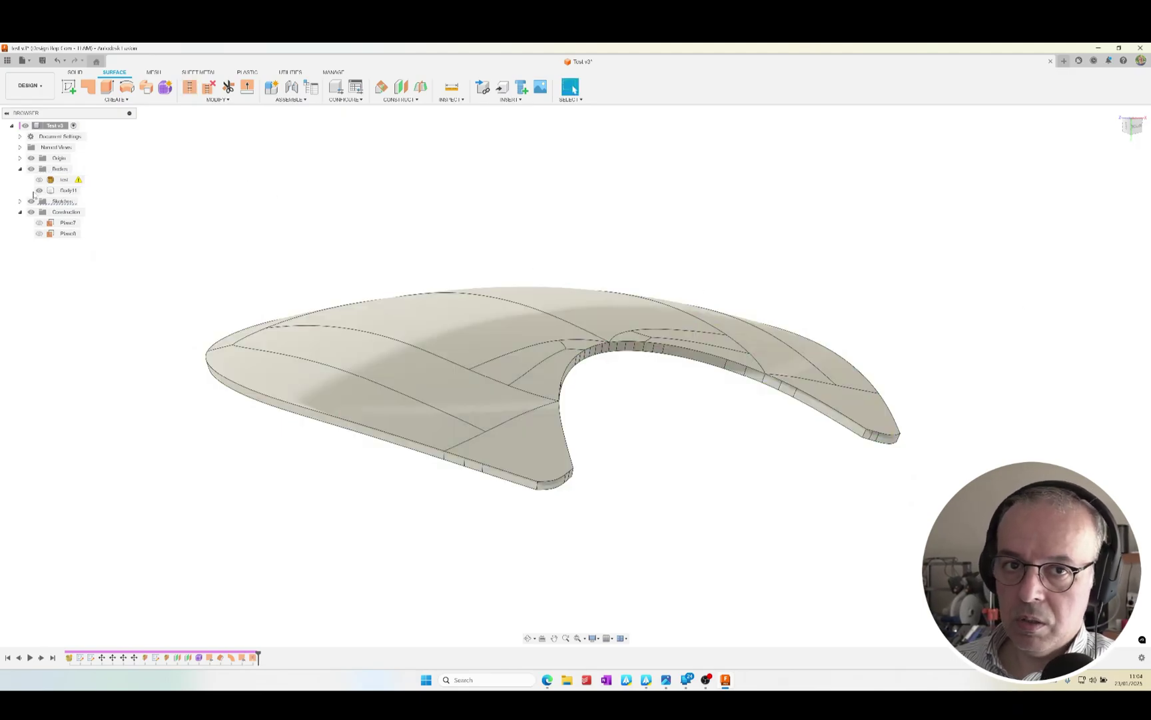
click(39, 191)
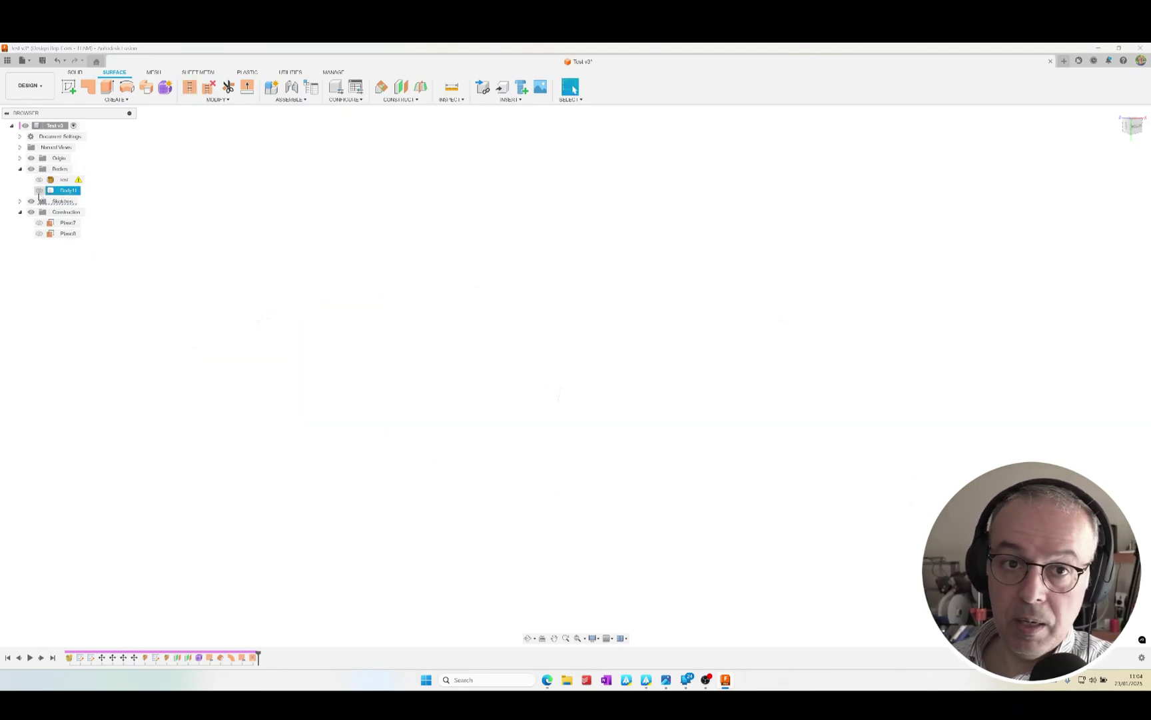
click(39, 191)
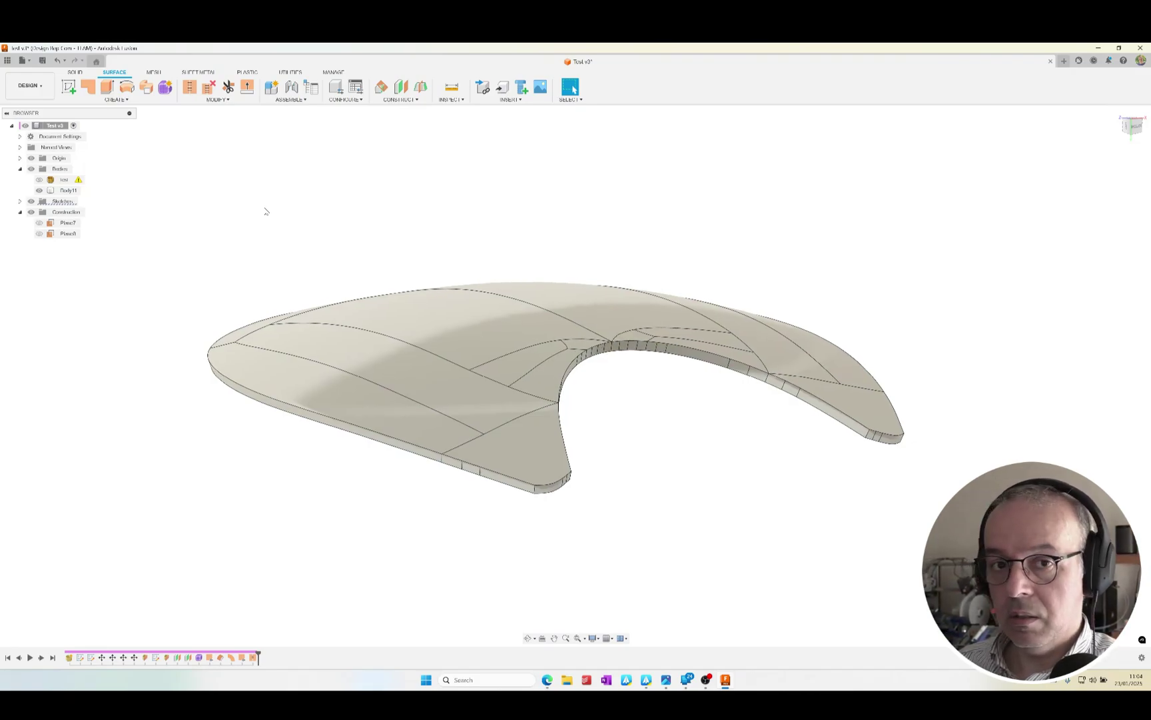
scroll(627, 414, up, 5)
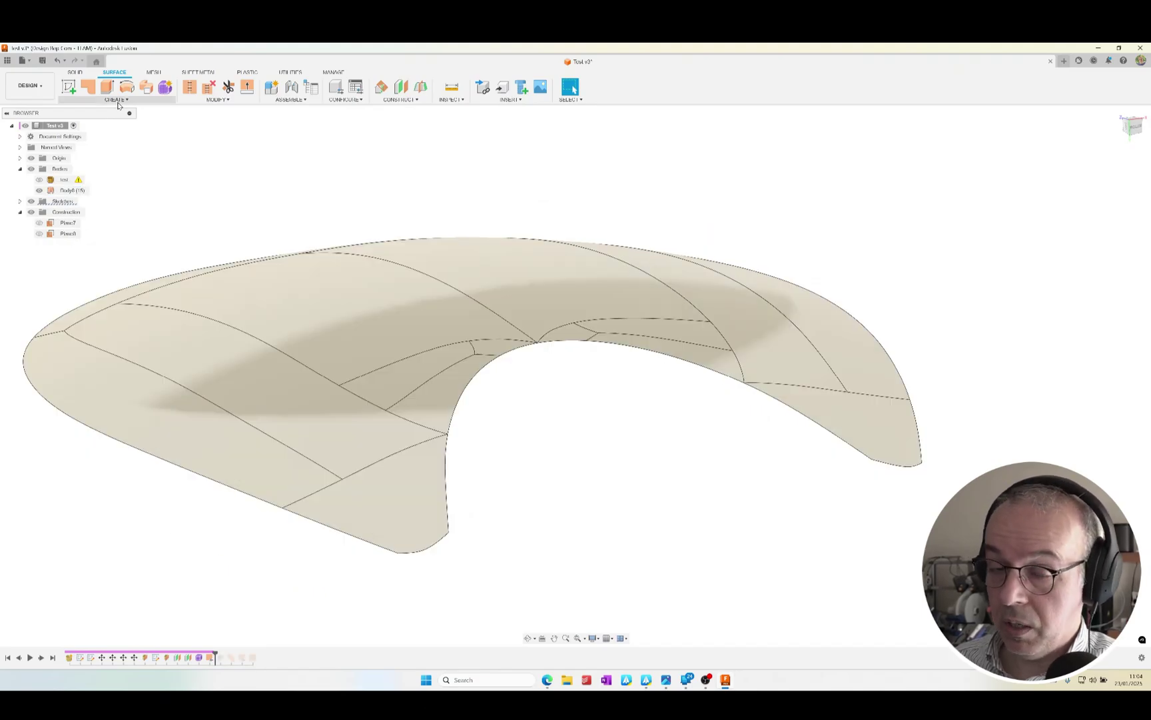
click(116, 99)
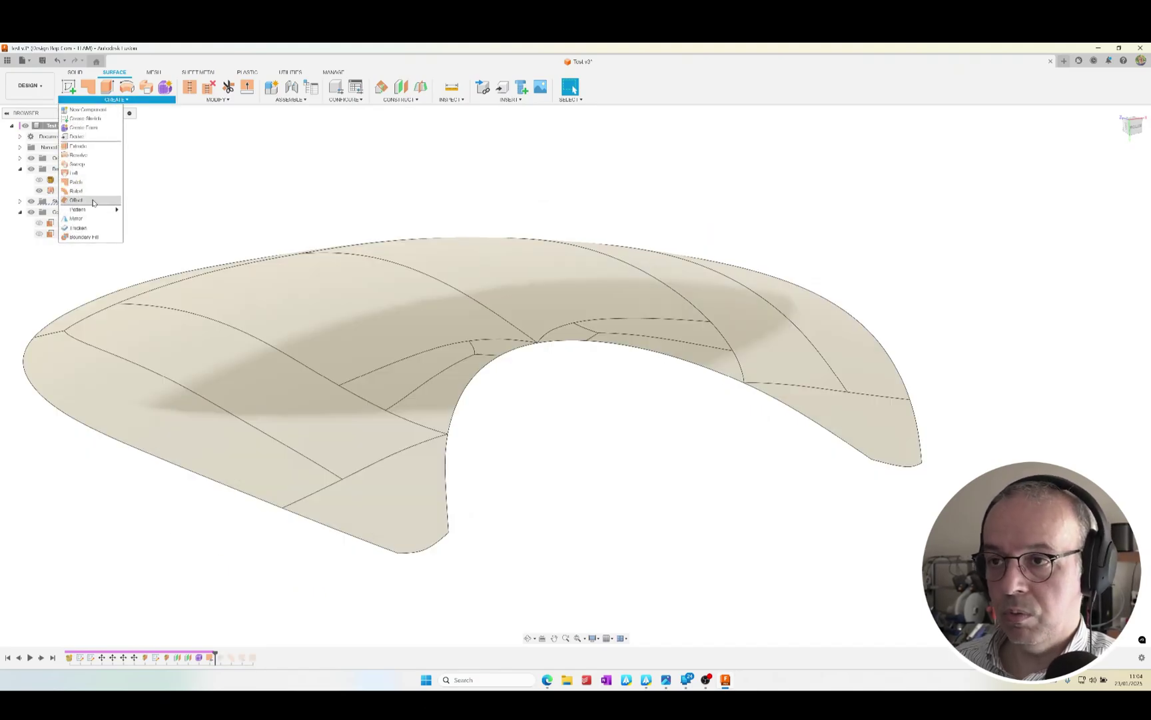
click(85, 236)
key(Escape)
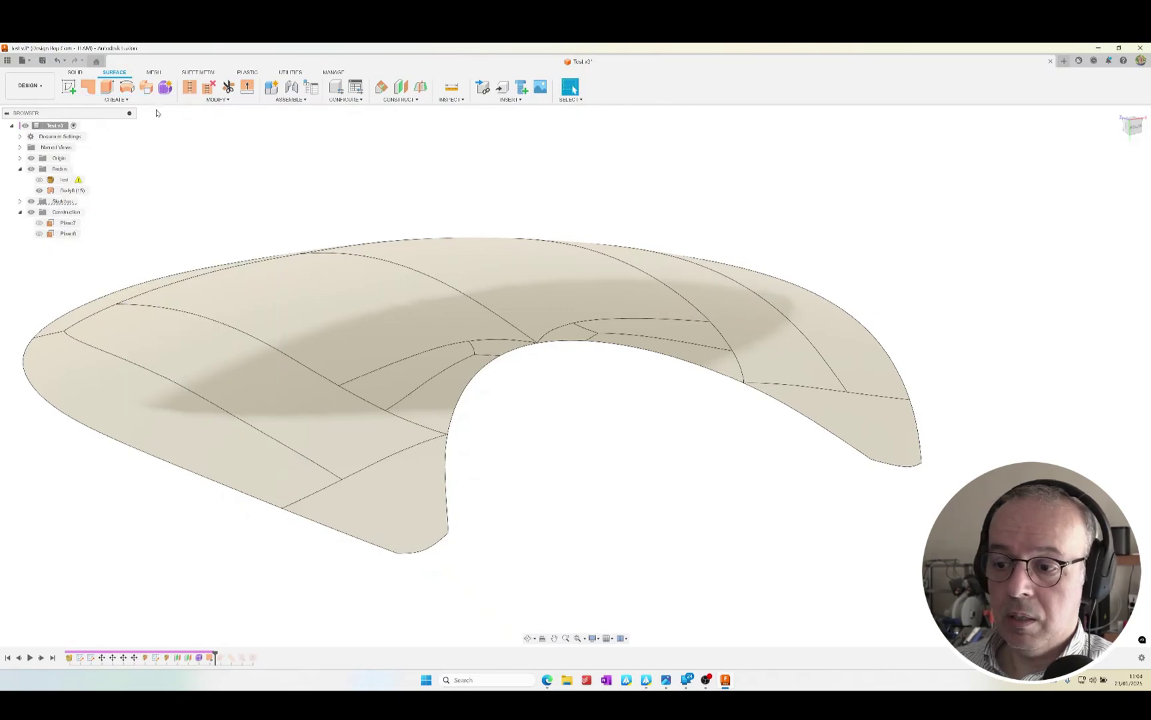
Thicken the upper surface by 1 mm on one side as a new body and inspect its rim.
click(124, 101)
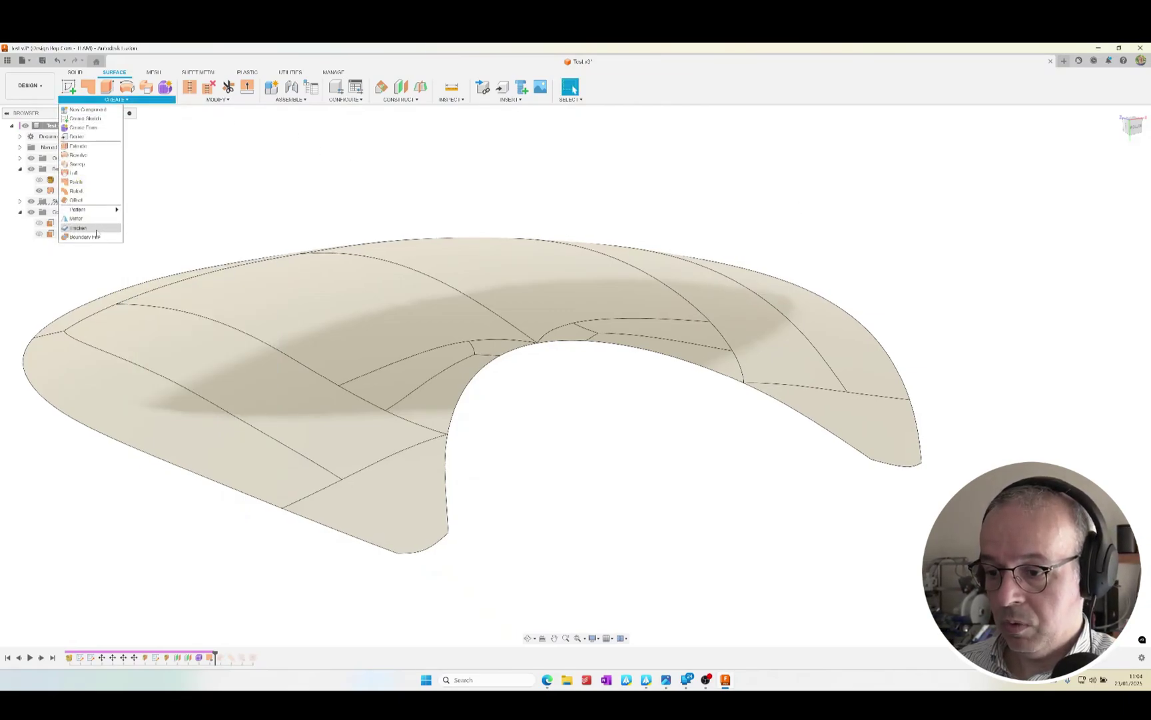
click(96, 229)
click(345, 316)
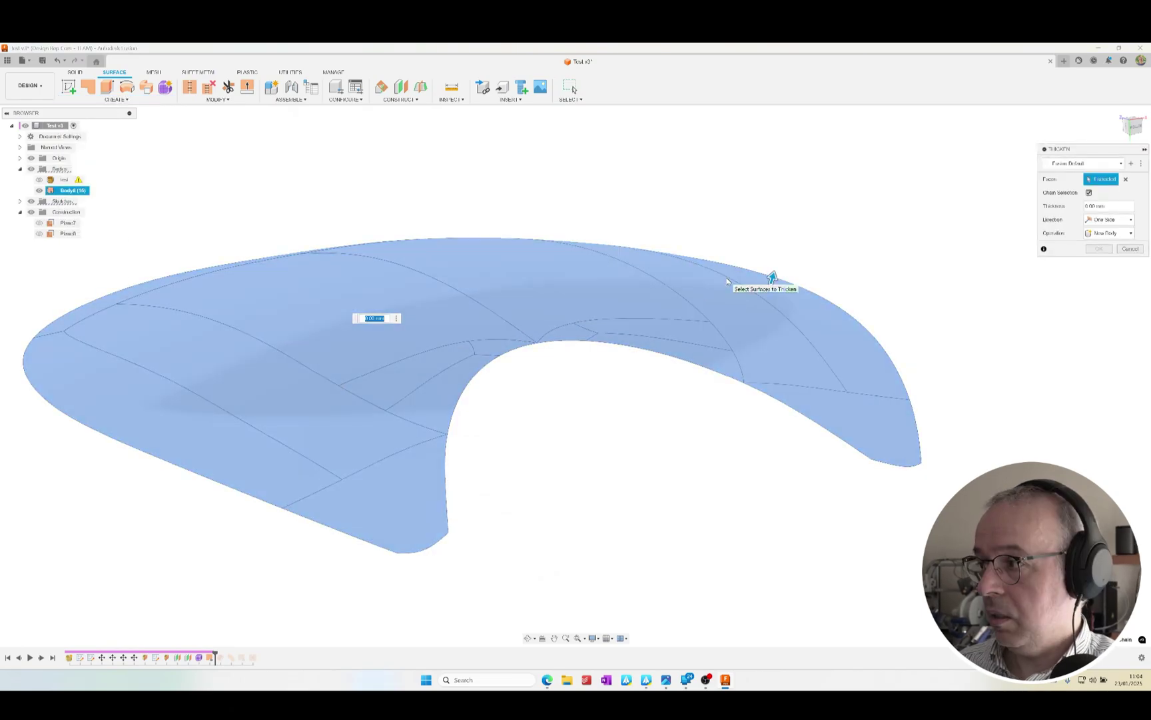
text(1)
key(Return)
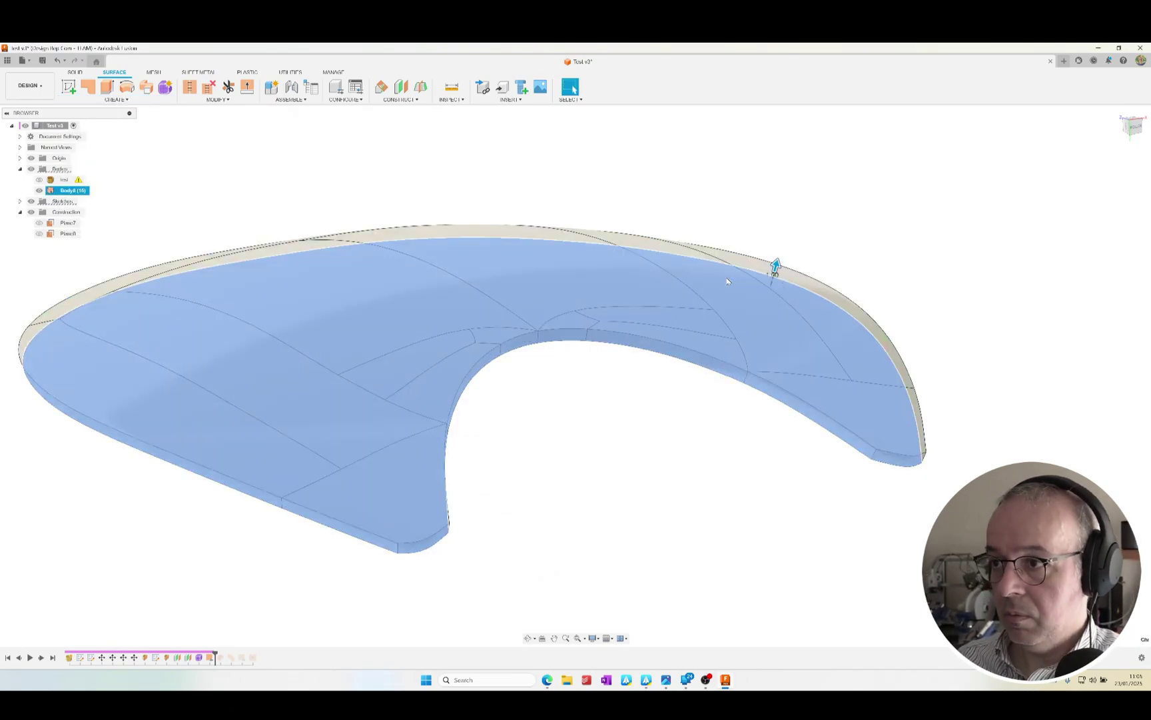
shift+middle_drag(728, 278, 730, 350)
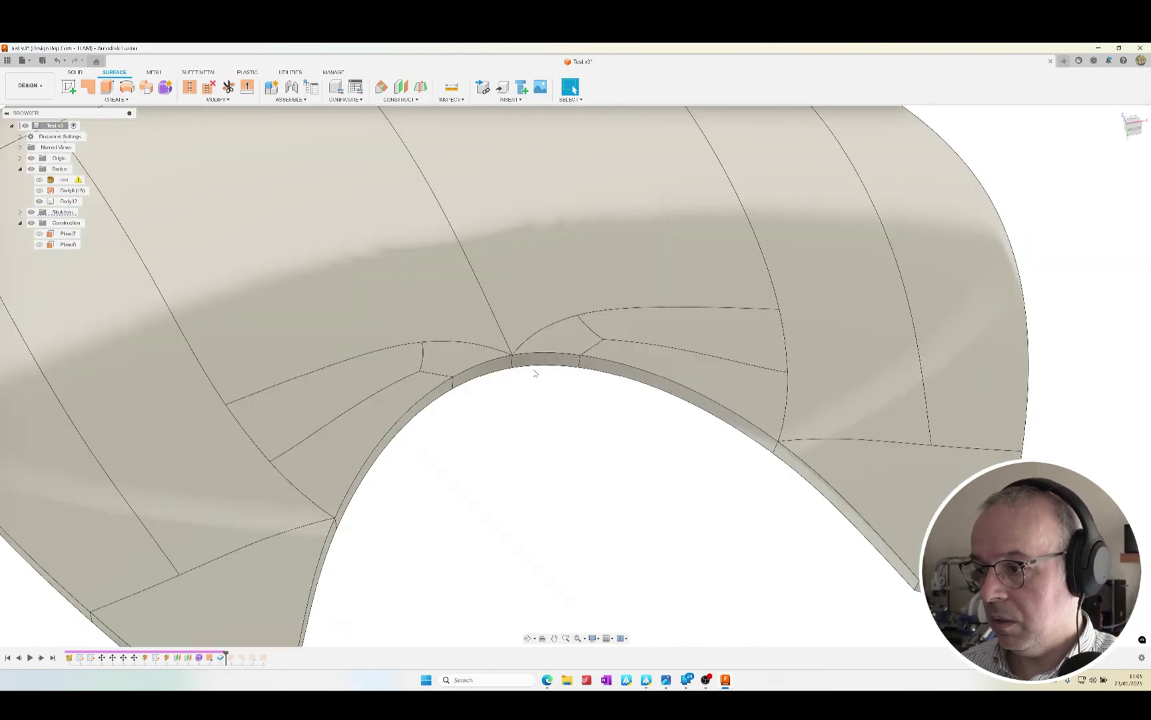
scroll(500, 408, down, 3)
scroll(511, 406, down, 1)
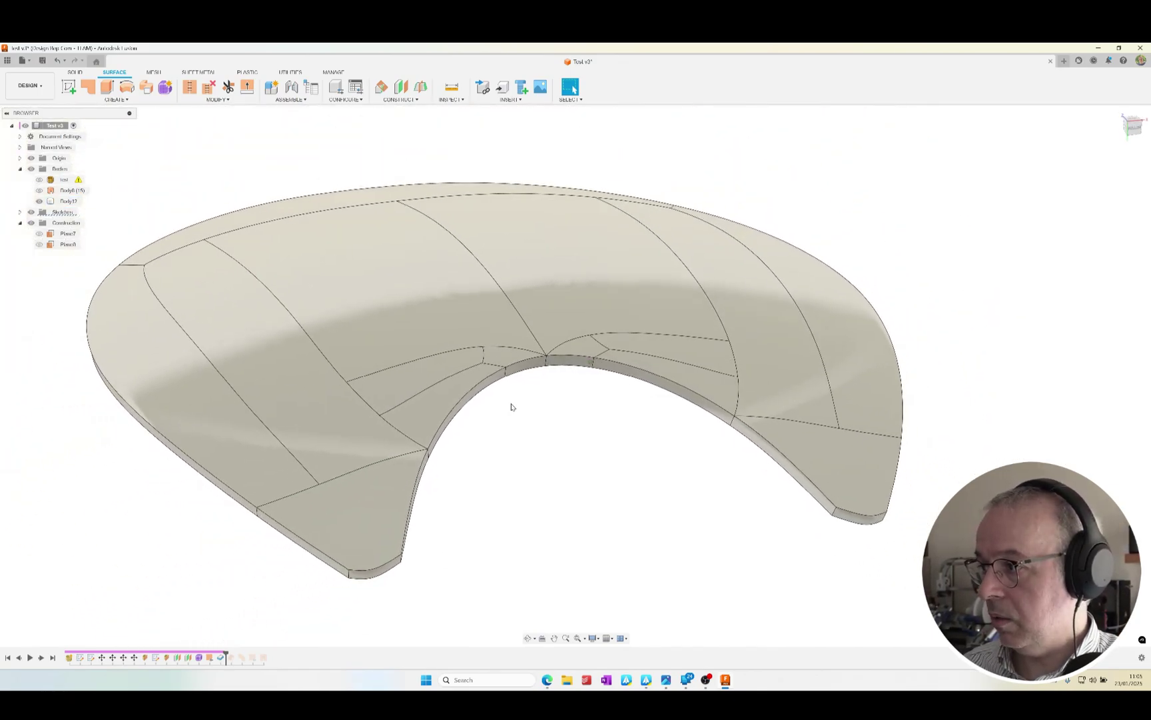
scroll(512, 406, down, 2)
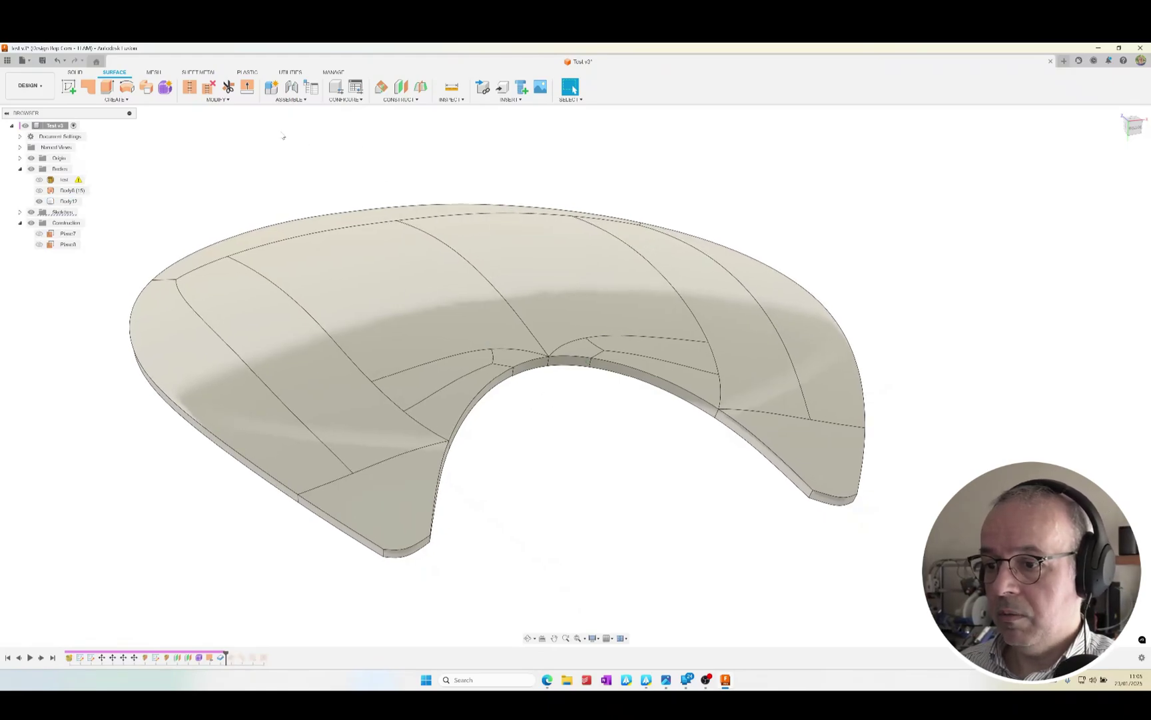
Fillet the upper edges along the thickened body's inner curve with a constant 0.5 mm radius and tangent chain.
key(s)
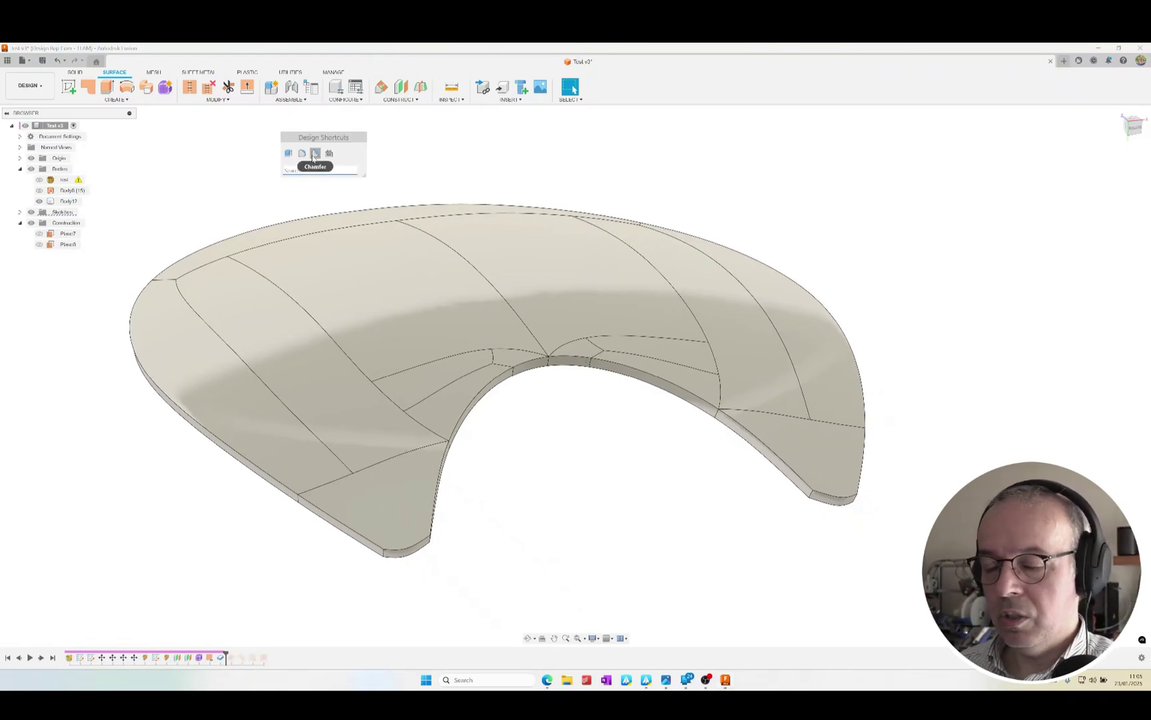
click(303, 155)
click(502, 374)
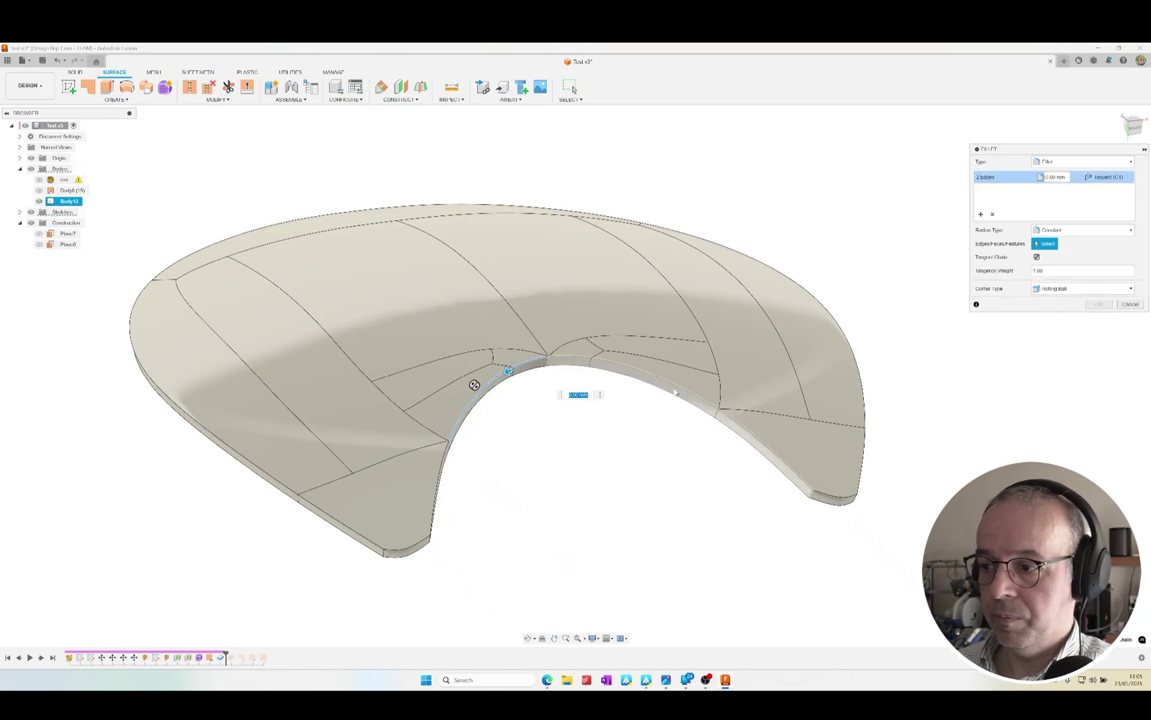
text(0.5)
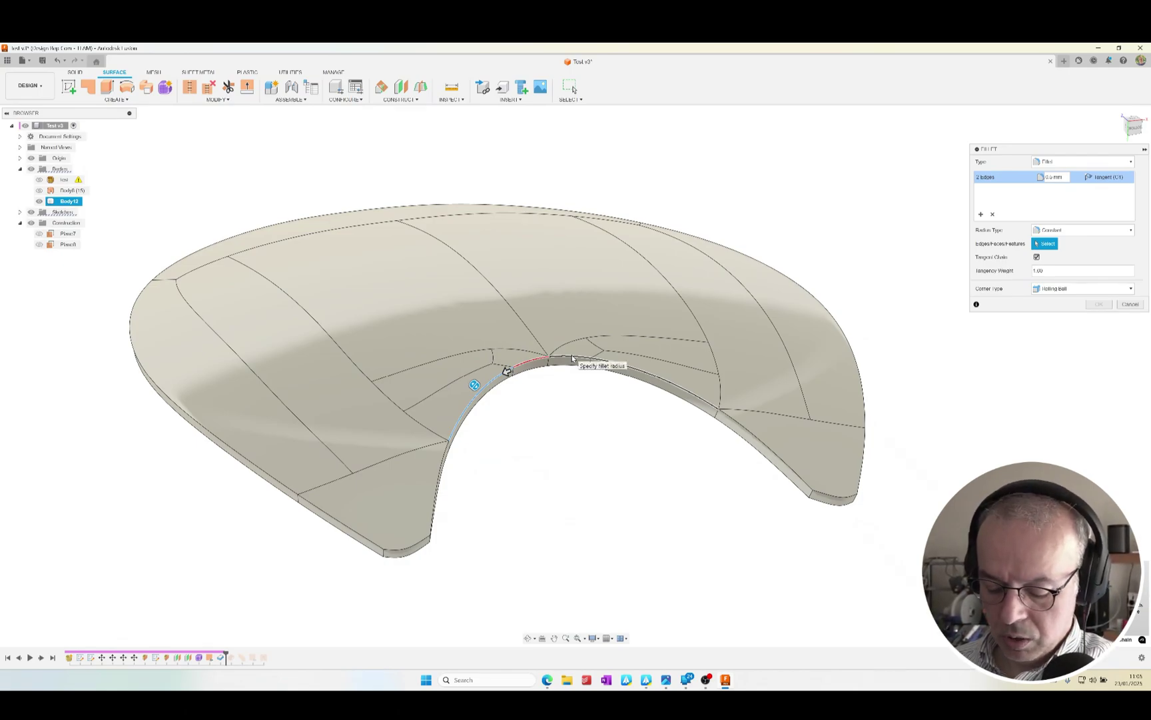
click(572, 358)
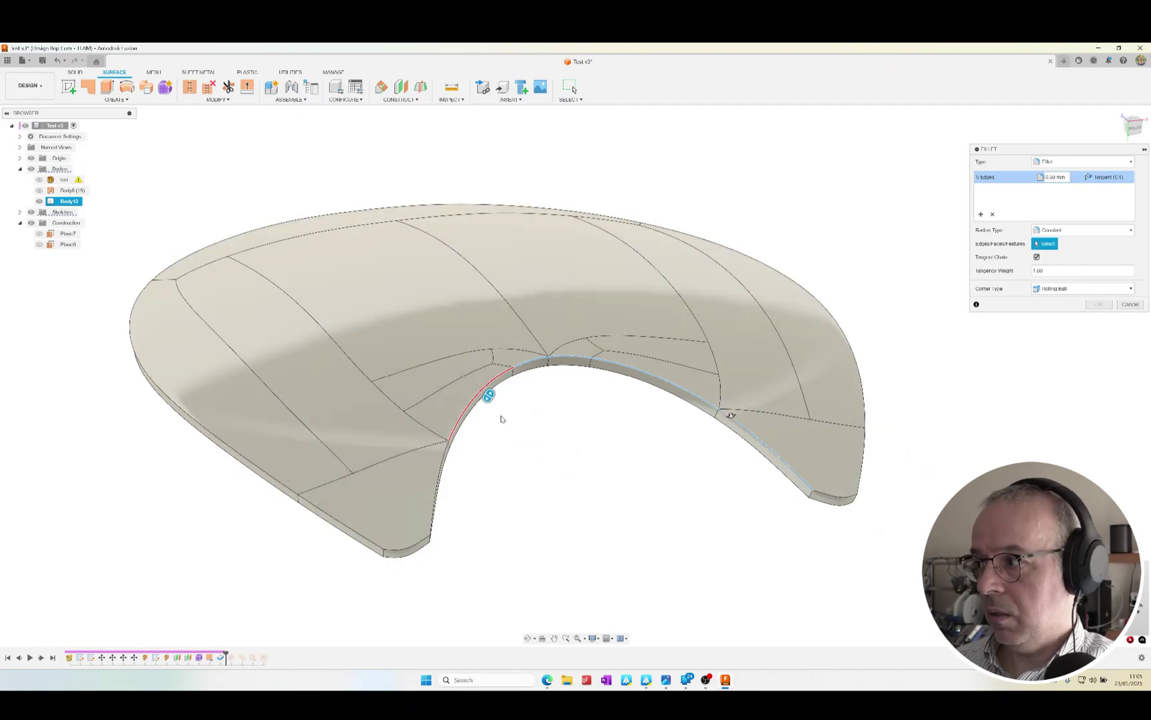
click(425, 530)
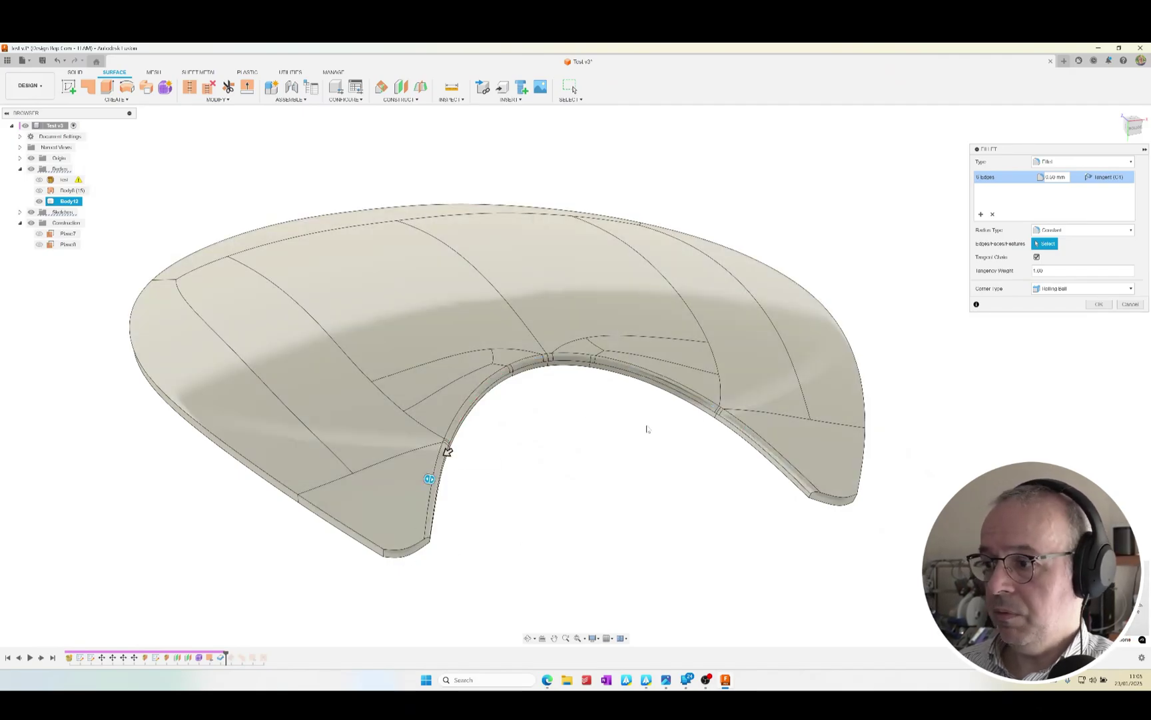
Add the upper edges around both rounded tips of the body to the 0.5 mm fillet.
scroll(717, 457, up, 8)
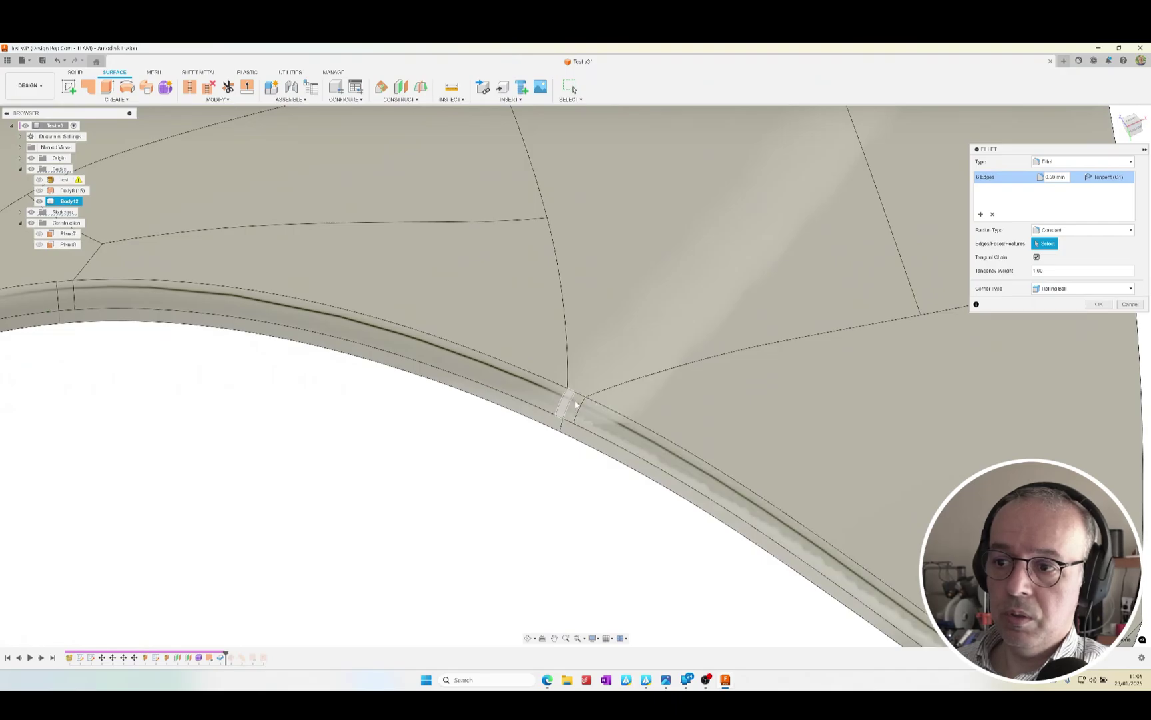
scroll(555, 424, down, 5)
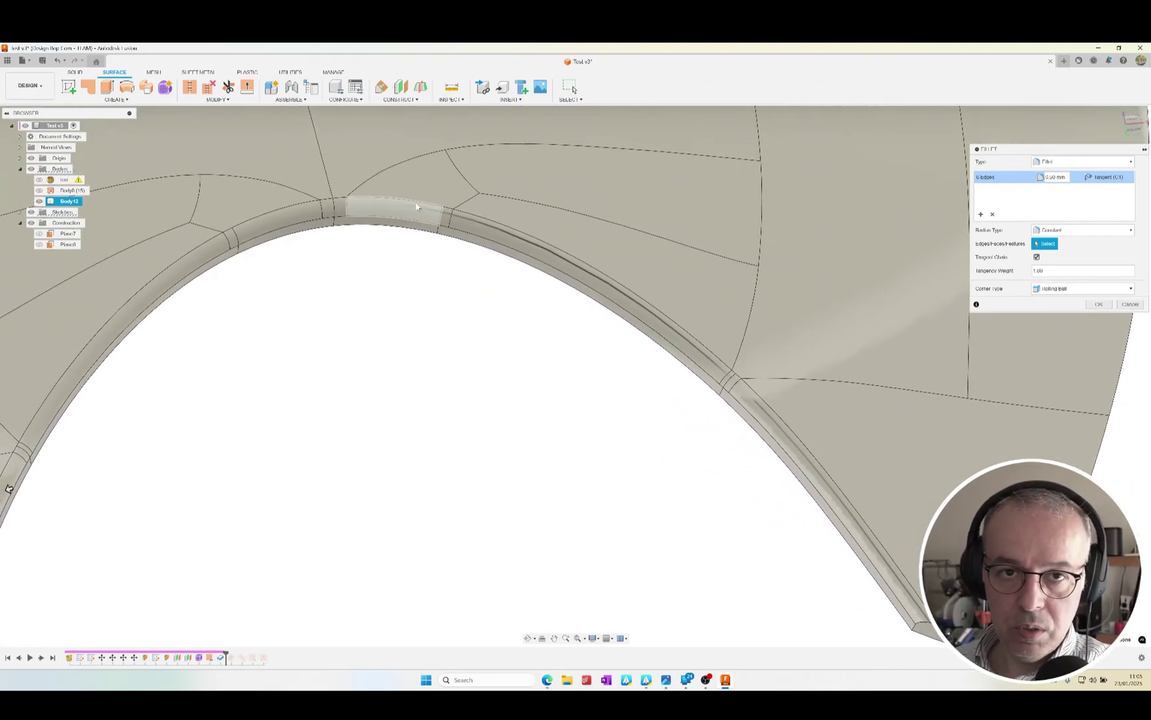
shift+middle_drag(39, 451, 209, 373)
click(127, 484)
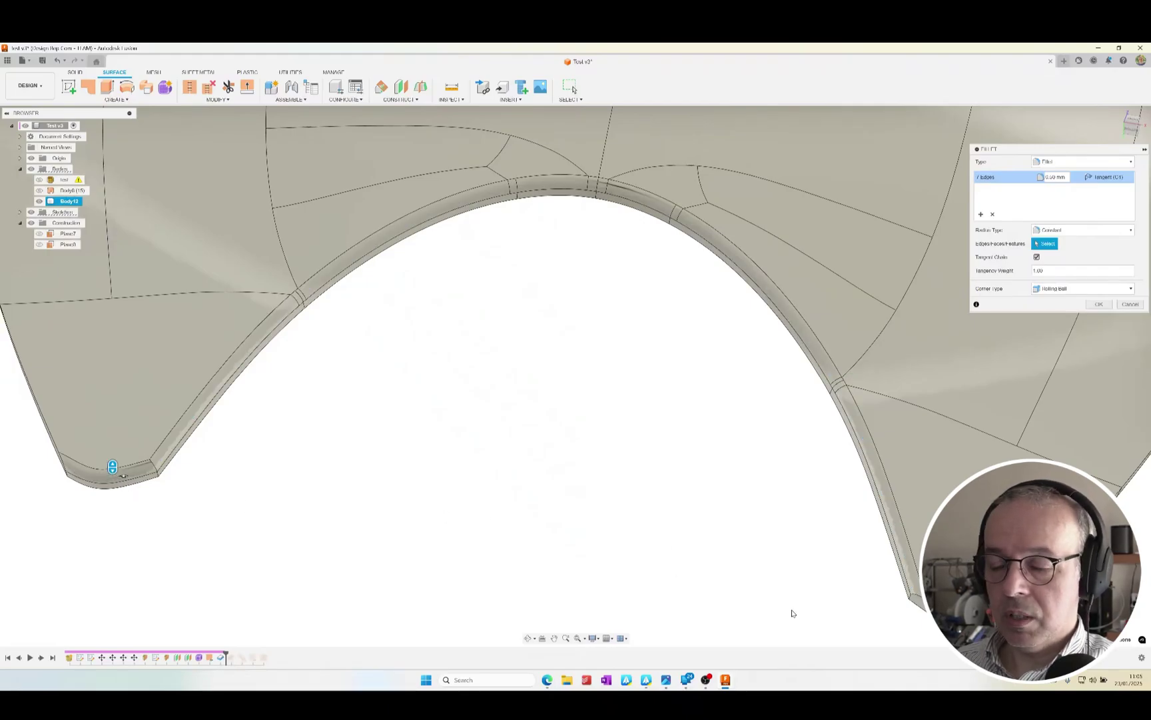
click(121, 474)
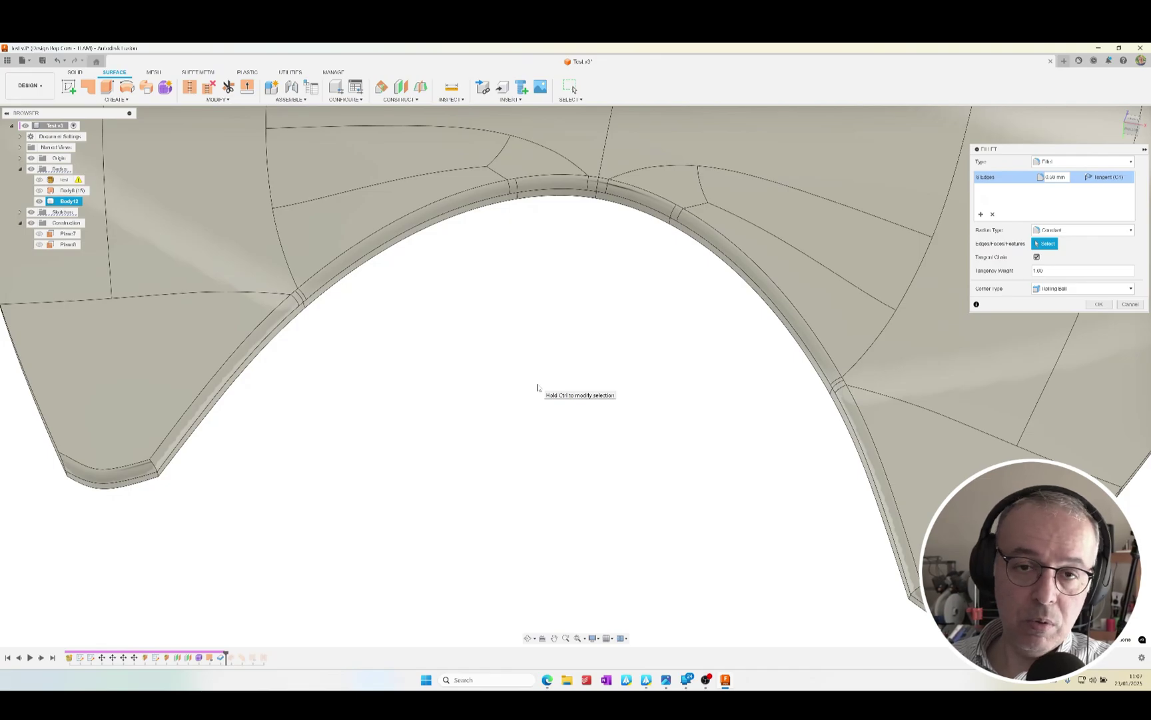
shift+middle_drag(430, 399, 709, 361)
scroll(693, 363, down, 3)
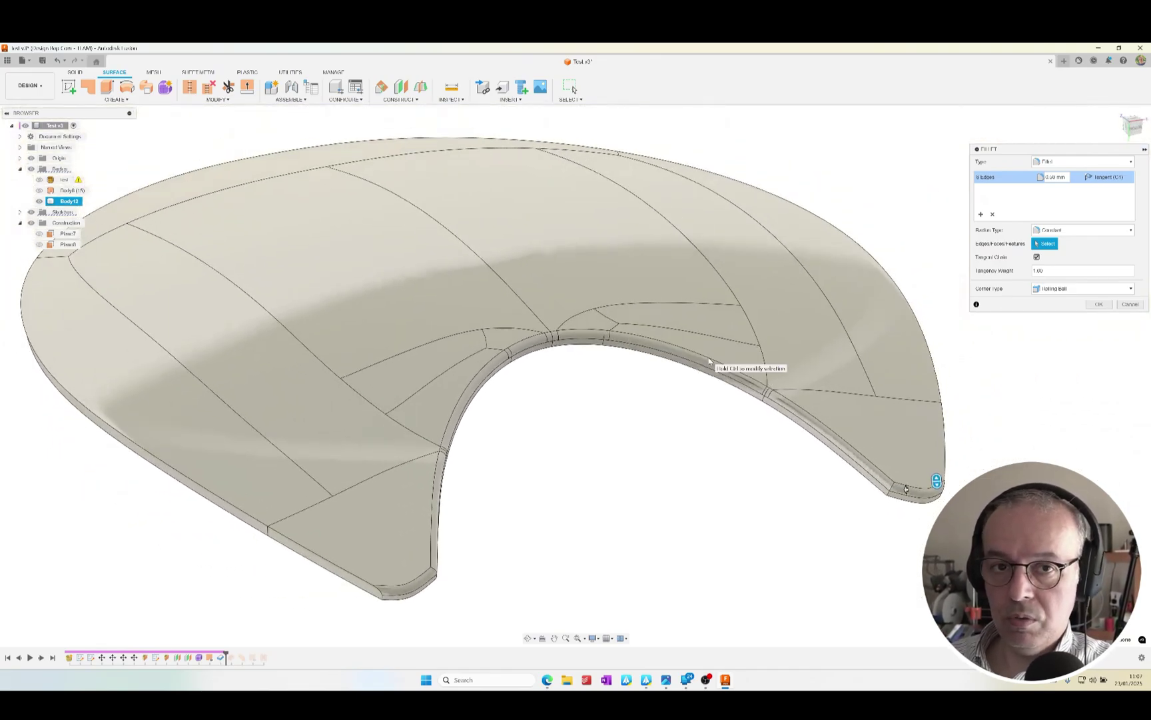